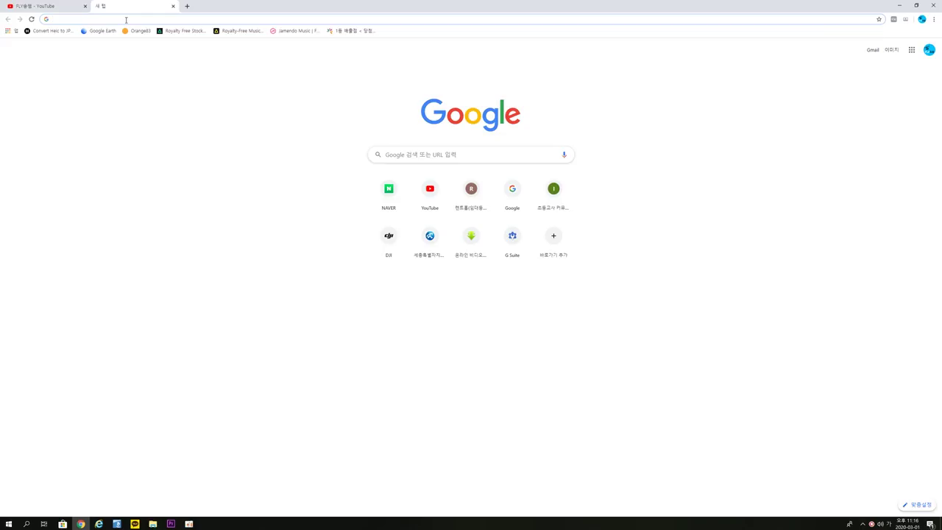
Open the YouTube audio library at youtube.com/audiolibrary
{"action": "left_click", "coordinate": [125, 20]}
{"action": "type", "text": "youtube.com/"}
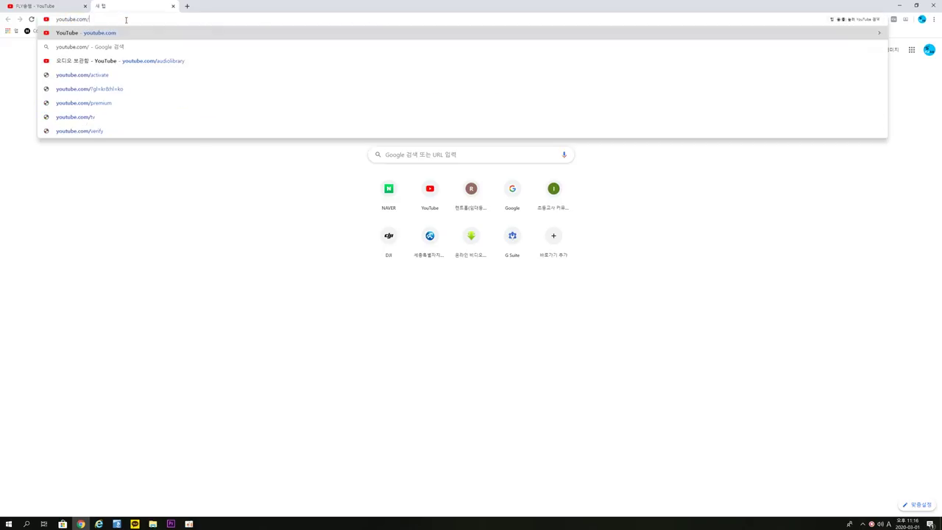
{"action": "type", "text": "aud"}
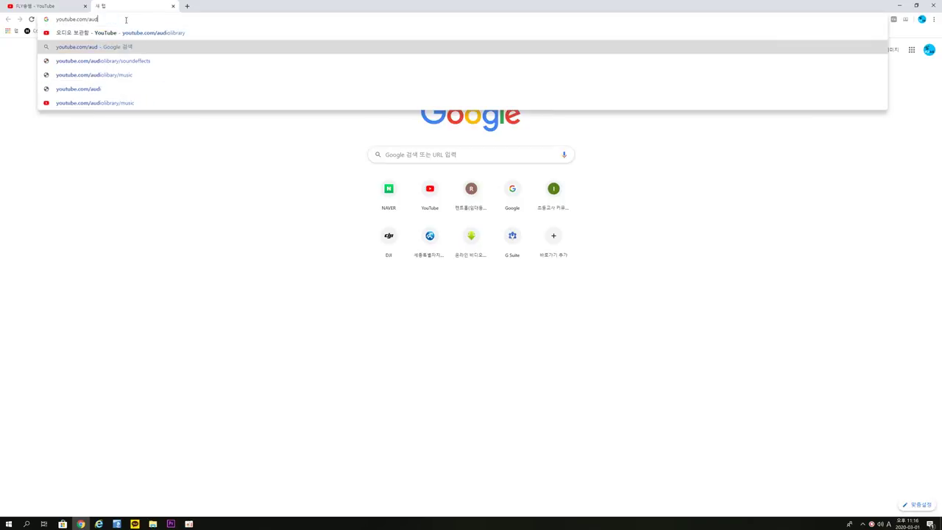
{"action": "key", "text": "Return"}
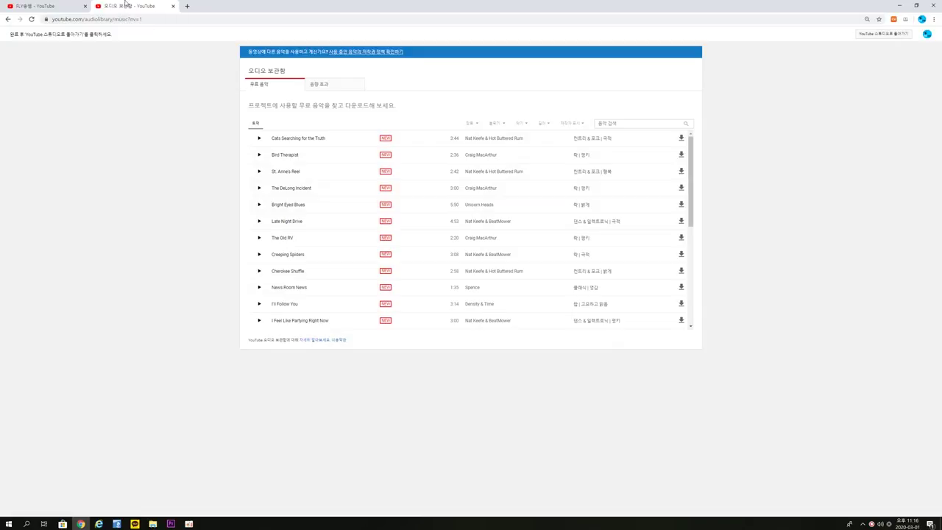
Look through the audio library's sound effects section and the free music filters, from genre and mood to attribution
{"action": "left_click", "coordinate": [323, 87]}
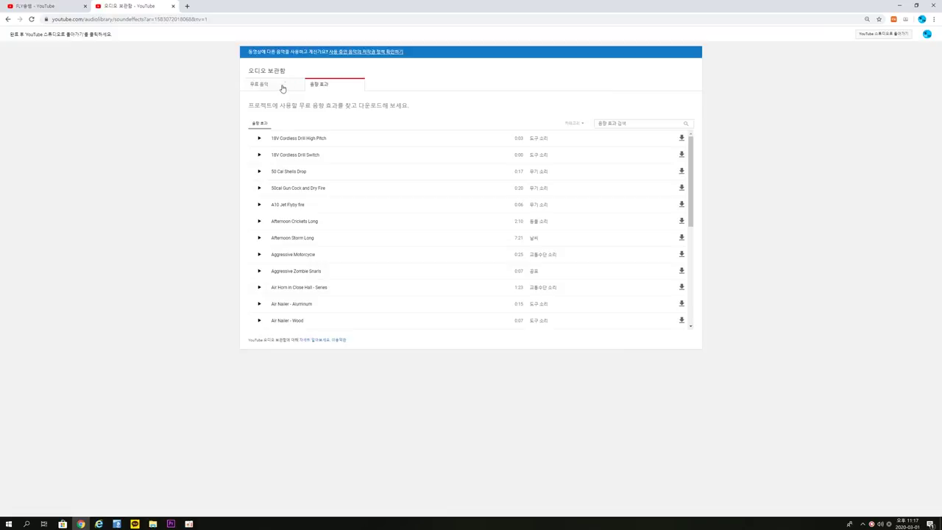
{"action": "left_click", "coordinate": [281, 87]}
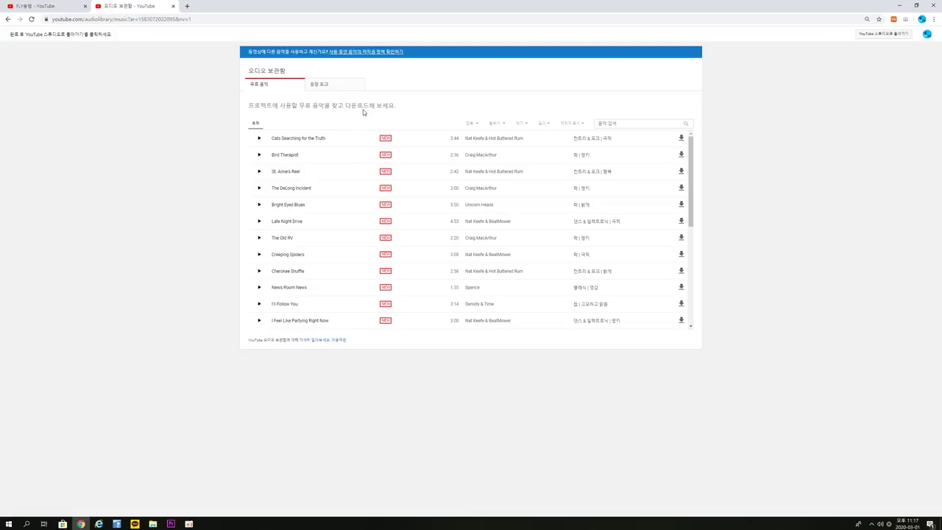
{"action": "left_click", "coordinate": [470, 123]}
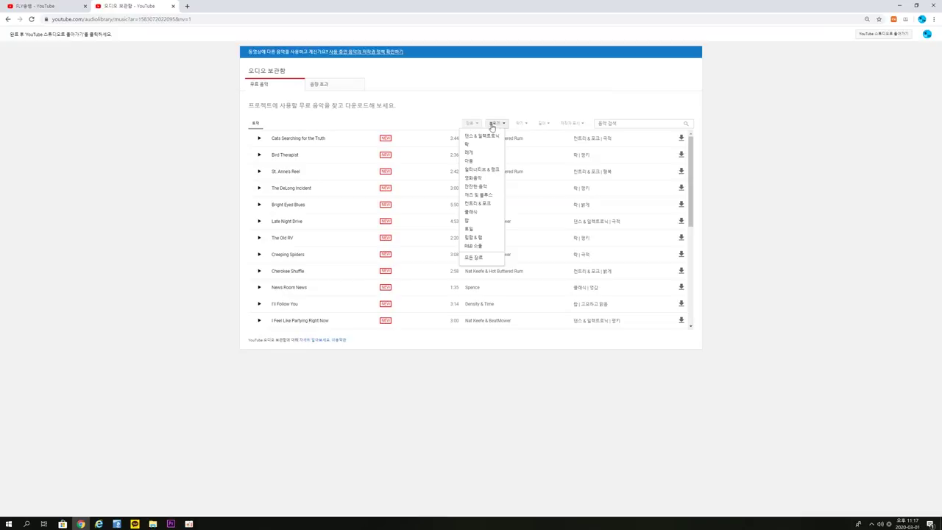
{"action": "left_click", "coordinate": [491, 125]}
{"action": "left_click", "coordinate": [520, 125]}
{"action": "left_click", "coordinate": [542, 125]}
{"action": "left_click", "coordinate": [568, 125]}
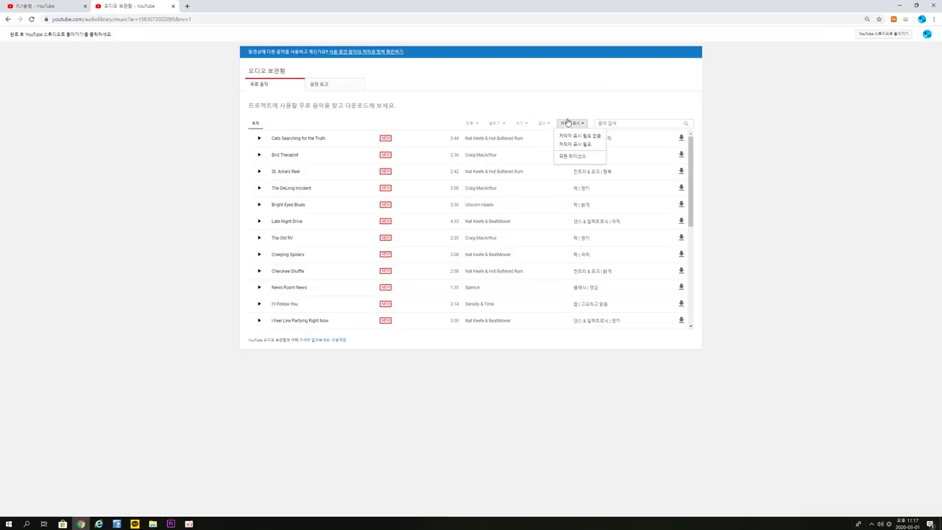
{"action": "left_click", "coordinate": [564, 122]}
Filter the free music by the genre 영화음악 and the mood 고요하고 밝음
{"action": "left_click", "coordinate": [470, 123]}
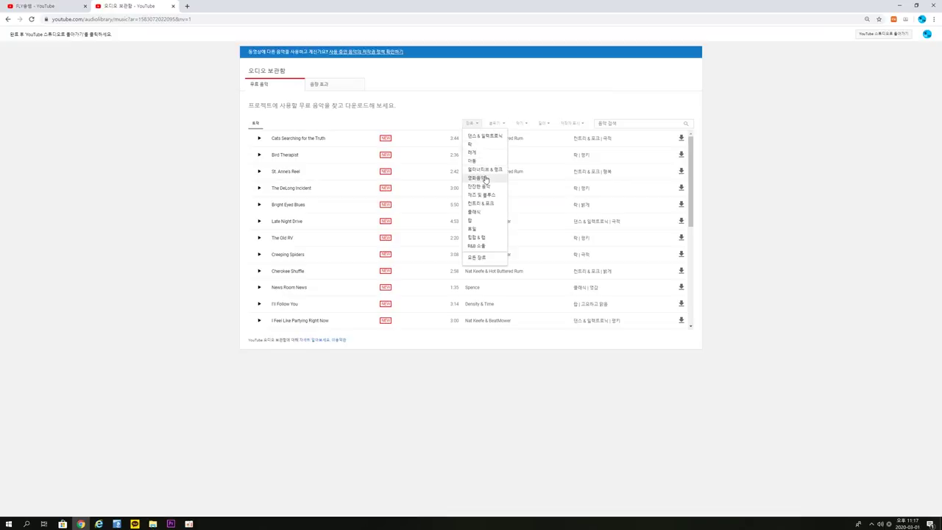
{"action": "left_click", "coordinate": [484, 178]}
{"action": "left_click", "coordinate": [495, 122]}
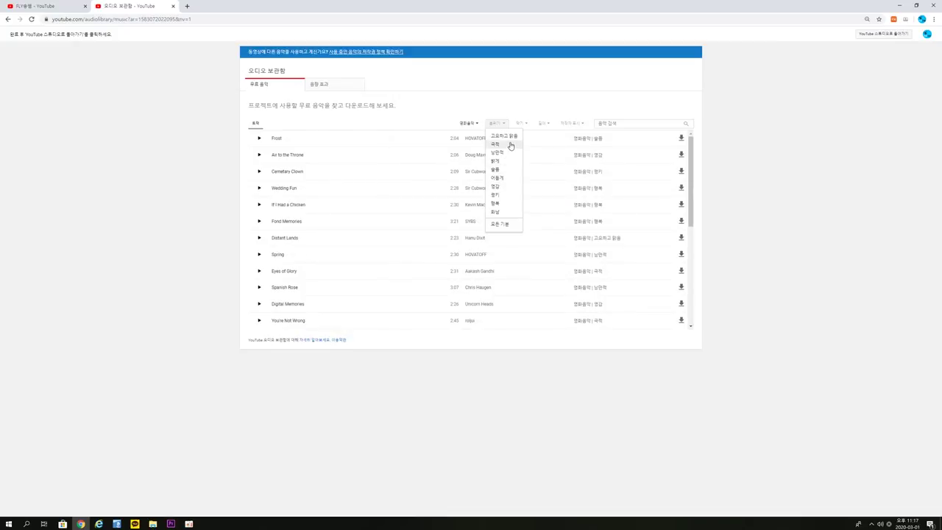
{"action": "left_click", "coordinate": [506, 136]}
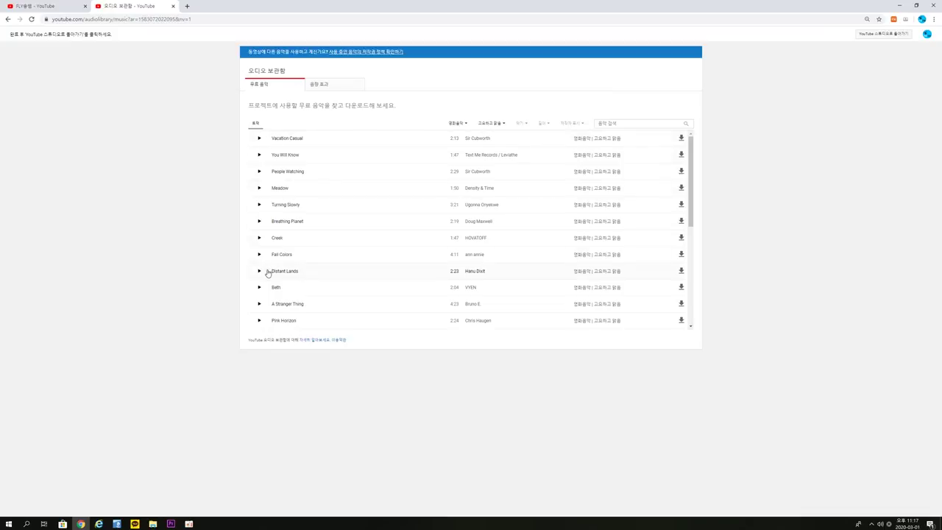
Preview the tracks Vacation Casual, You Will Know and People Watching with the speaker volume at 100, ending with playback stopped
{"action": "left_click", "coordinate": [259, 139]}
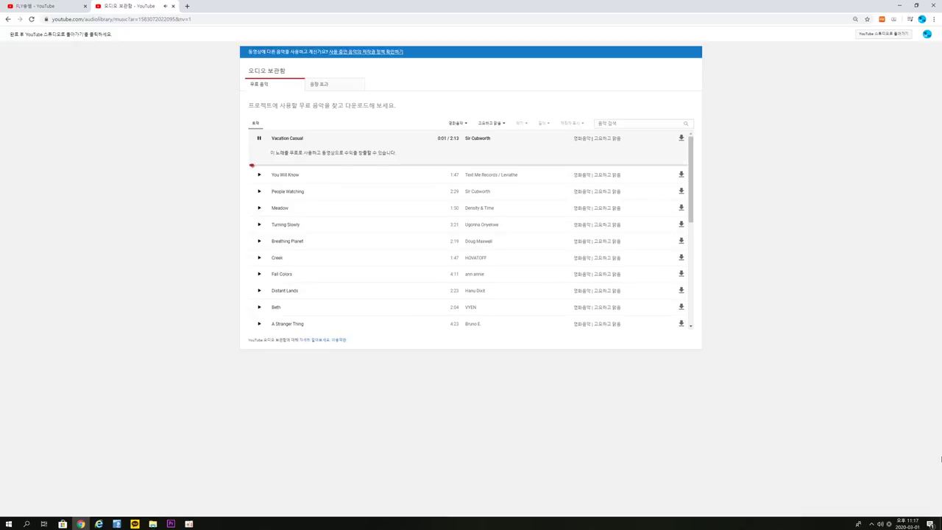
{"action": "left_click", "coordinate": [880, 523]}
{"action": "left_click", "coordinate": [917, 506]}
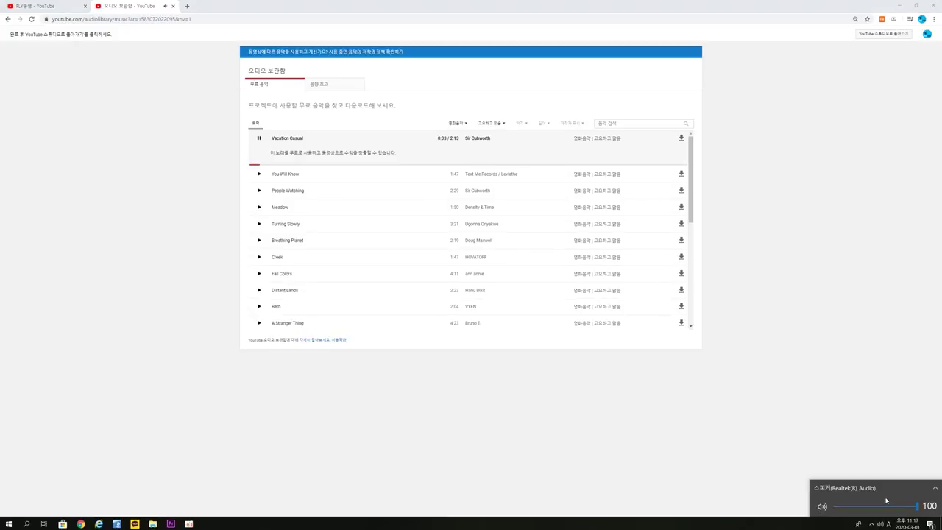
{"action": "left_click", "coordinate": [259, 173]}
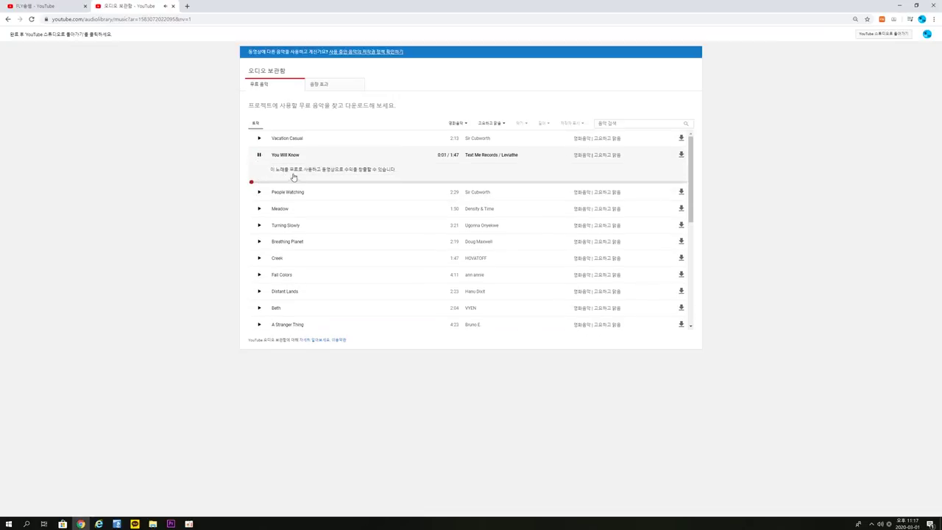
{"action": "left_click", "coordinate": [259, 192]}
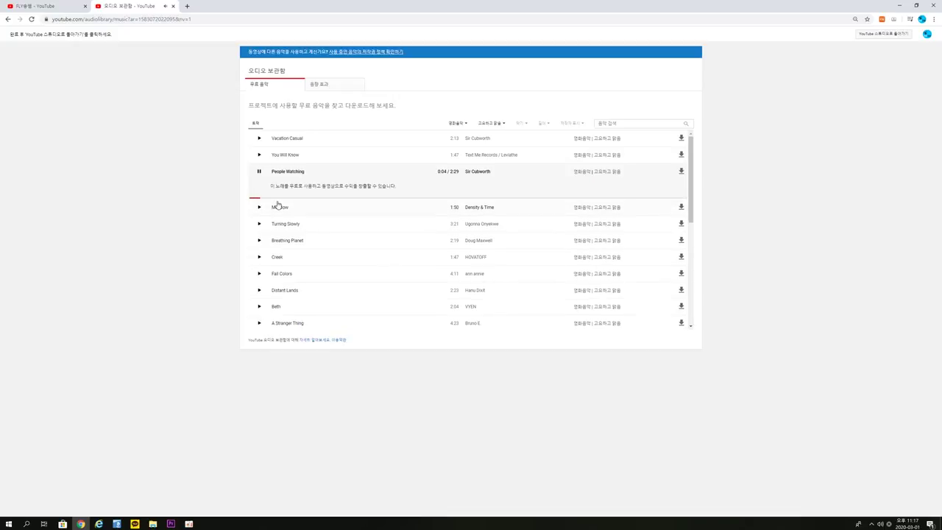
{"action": "left_click", "coordinate": [259, 172]}
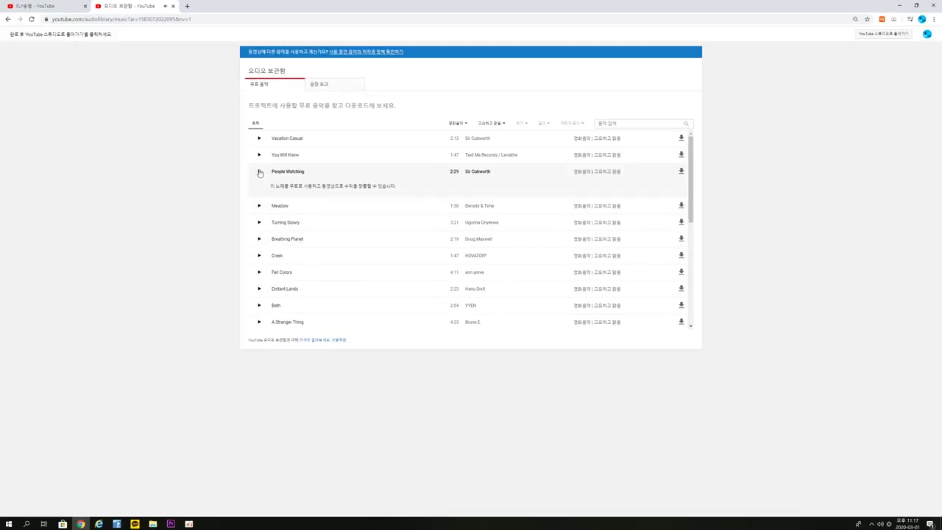
Download People Watching, play part of the downloaded People_Watching.mp3 in Groove Music, and close the player
{"action": "left_click", "coordinate": [680, 171]}
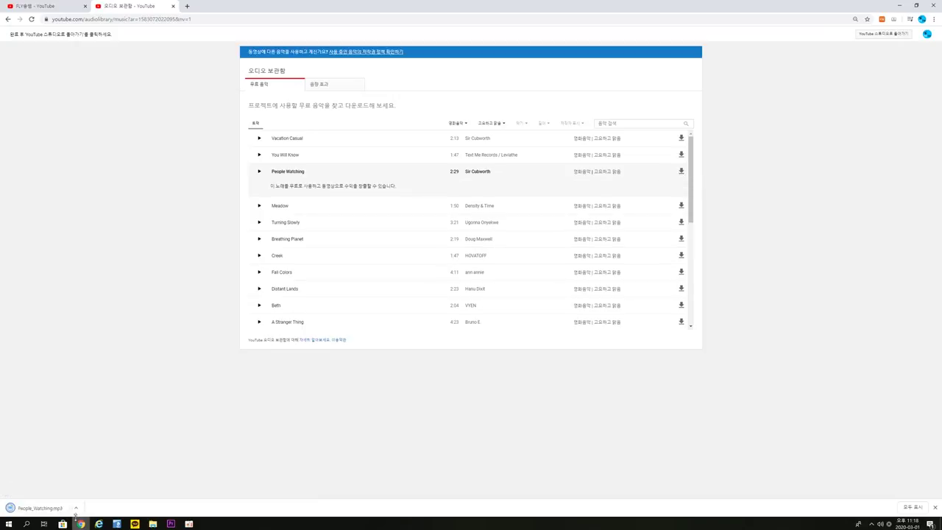
{"action": "left_click", "coordinate": [37, 508]}
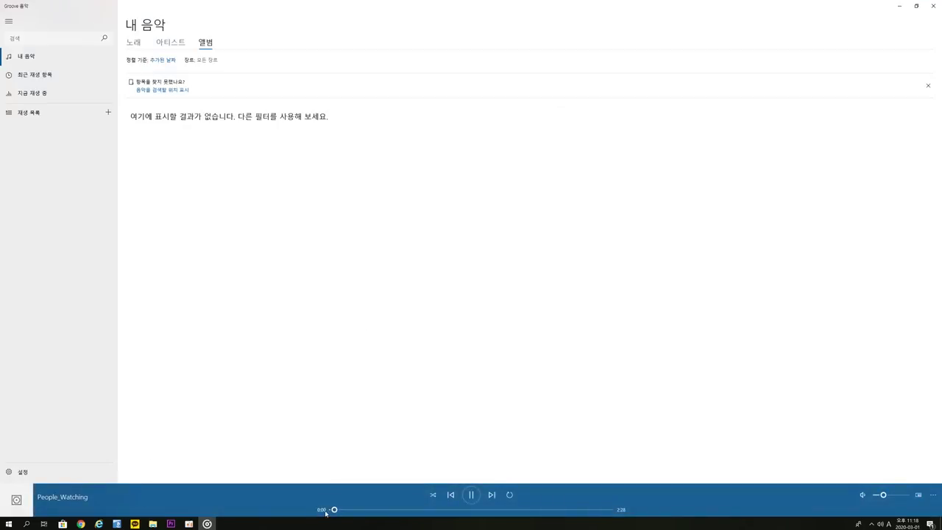
{"action": "left_click_drag", "start_coordinate": [326, 511], "coordinate": [373, 509]}
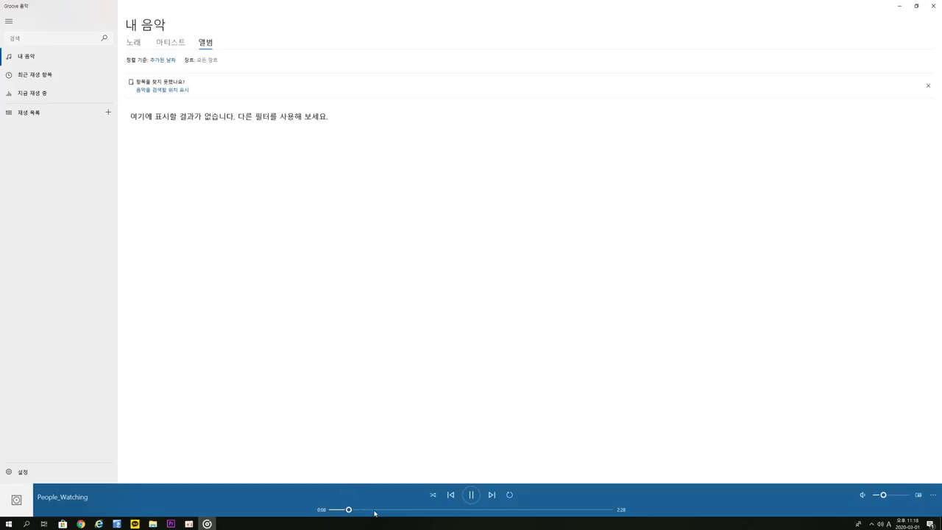
{"action": "left_click", "coordinate": [471, 495]}
{"action": "left_click", "coordinate": [932, 6]}
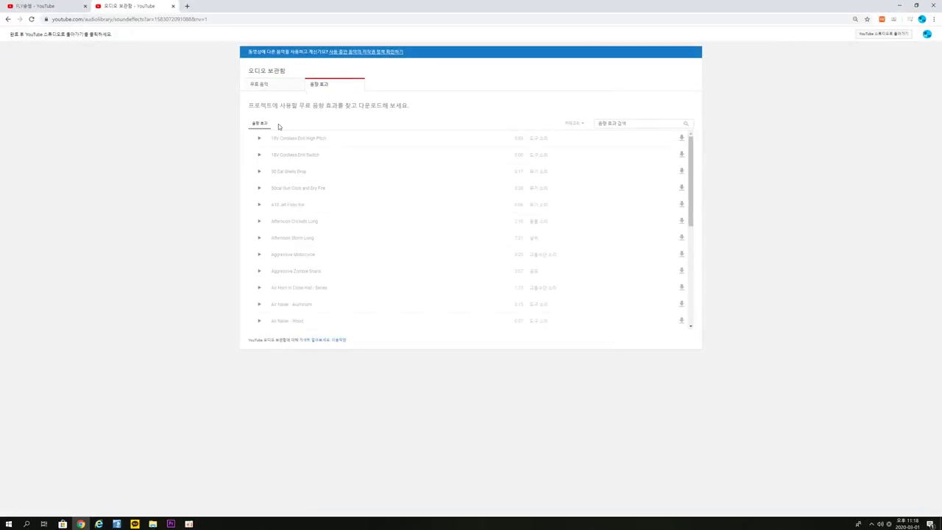
Search the sound effects for "bird" and return to the free music list
{"action": "left_click", "coordinate": [622, 124]}
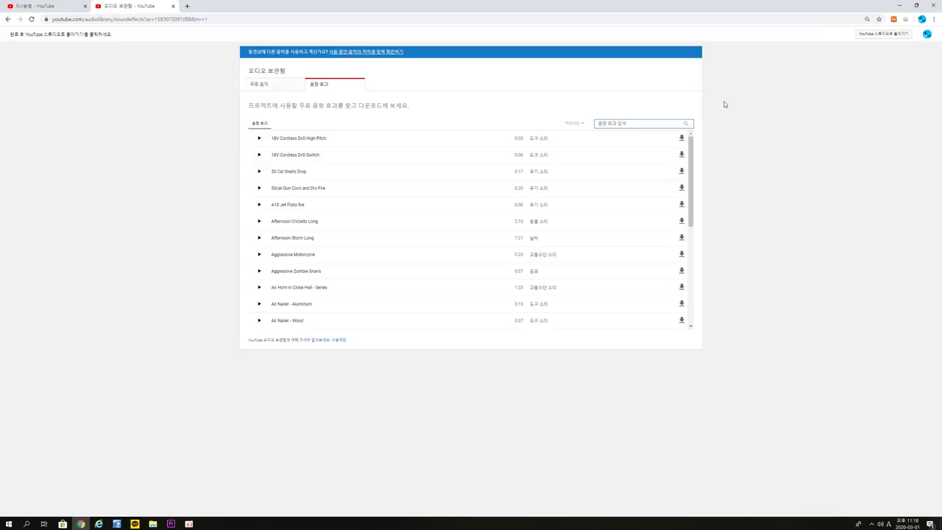
{"action": "type", "text": "bird"}
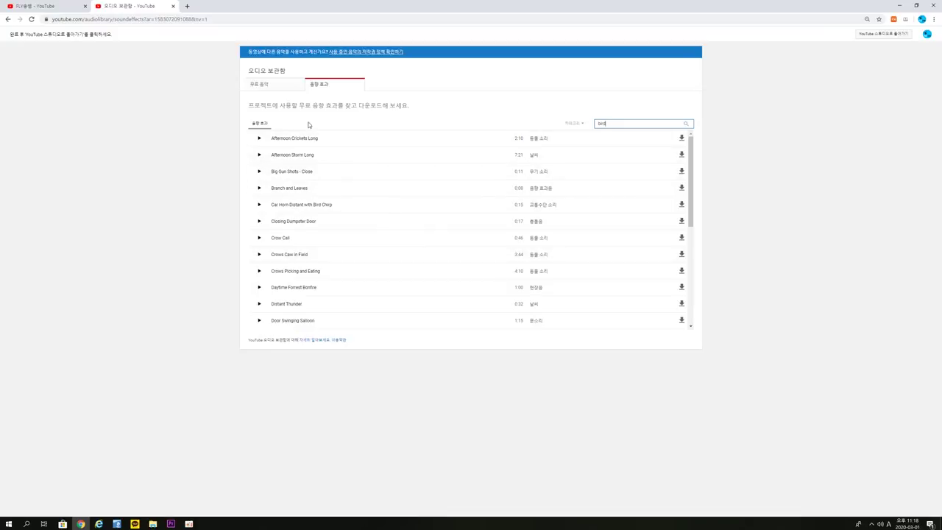
{"action": "left_click", "coordinate": [292, 91]}
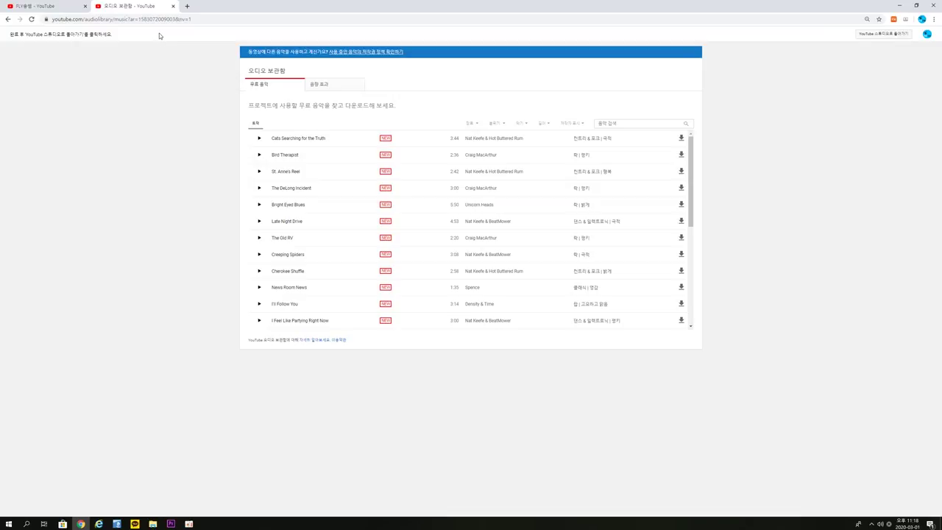
Open the music licensing site artlist.io and dismiss the page translation offer
{"action": "left_click", "coordinate": [189, 20]}
{"action": "left_click", "coordinate": [199, 42]}
{"action": "left_click", "coordinate": [200, 20]}
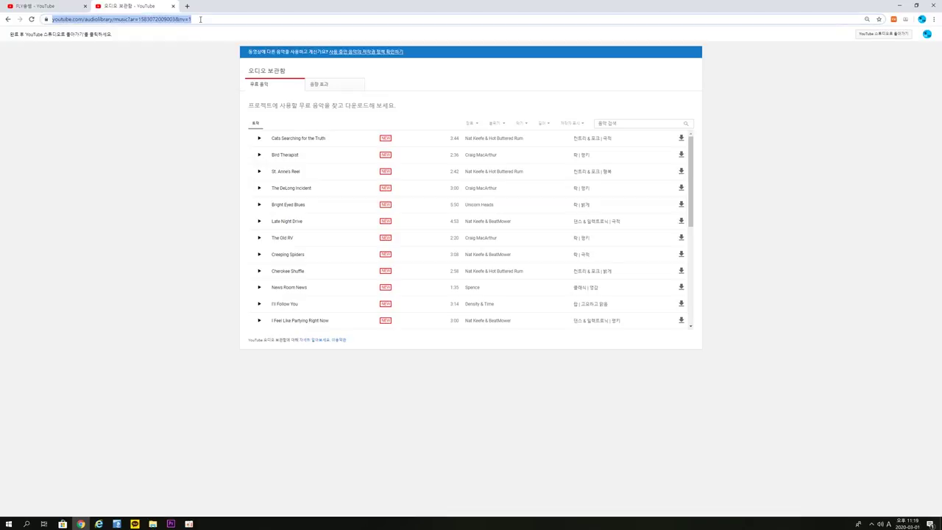
{"action": "type", "text": "art"}
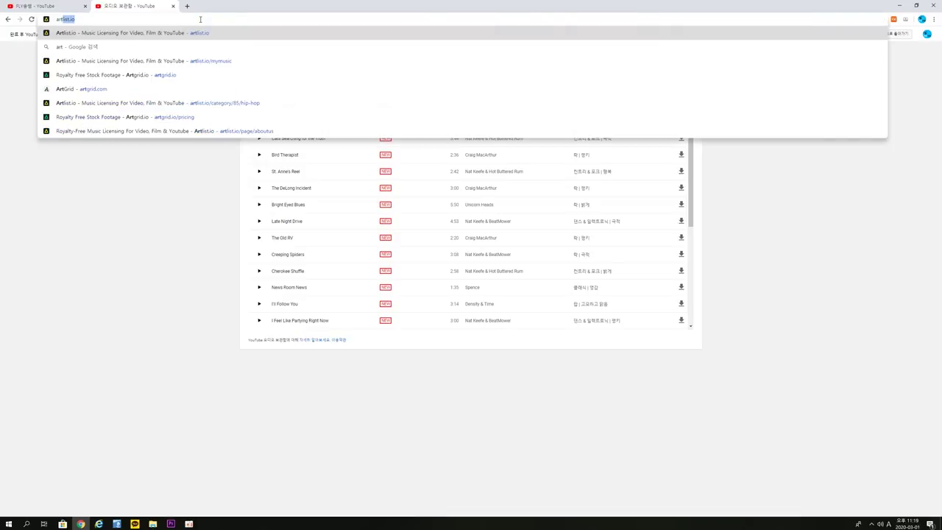
{"action": "key", "text": "Return"}
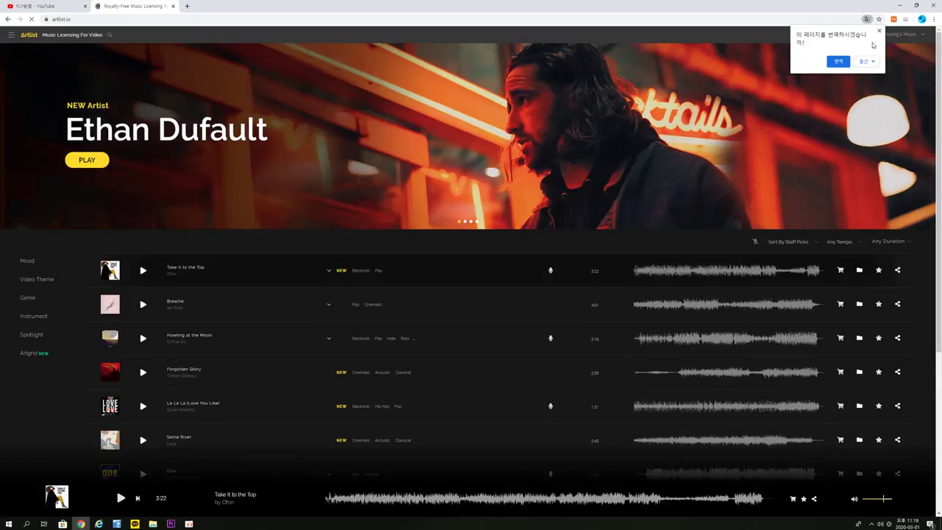
{"action": "left_click", "coordinate": [877, 32]}
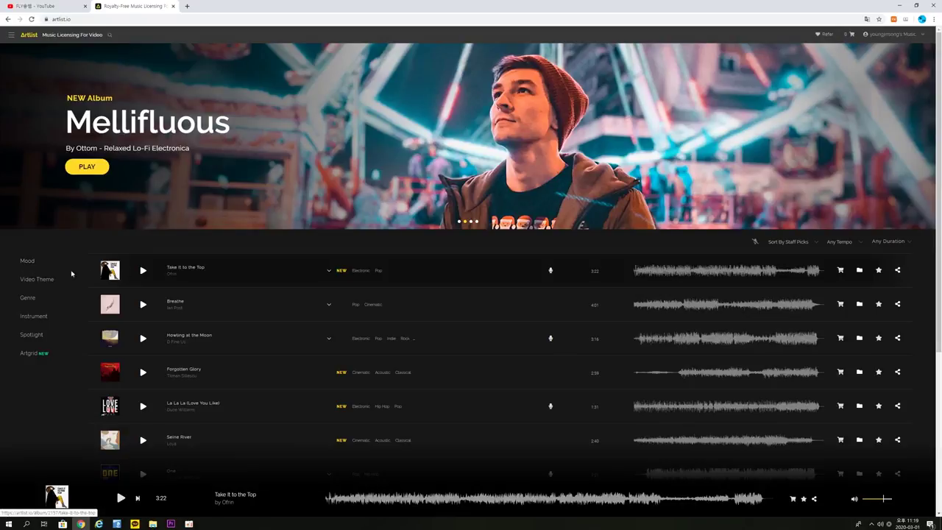
Browse Artlist's Mood, Video Theme, Genre, Instrument and Spotlight categories, and return to the main track list
{"action": "left_click", "coordinate": [28, 263]}
{"action": "scroll", "coordinate": [23, 265], "scroll_direction": "down", "scroll_amount": 1}
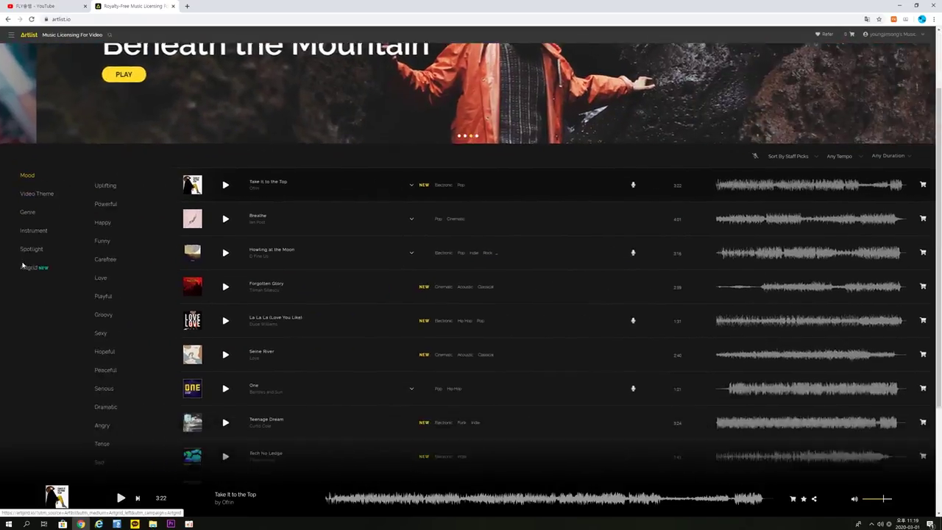
{"action": "scroll", "coordinate": [22, 265], "scroll_direction": "down", "scroll_amount": 2}
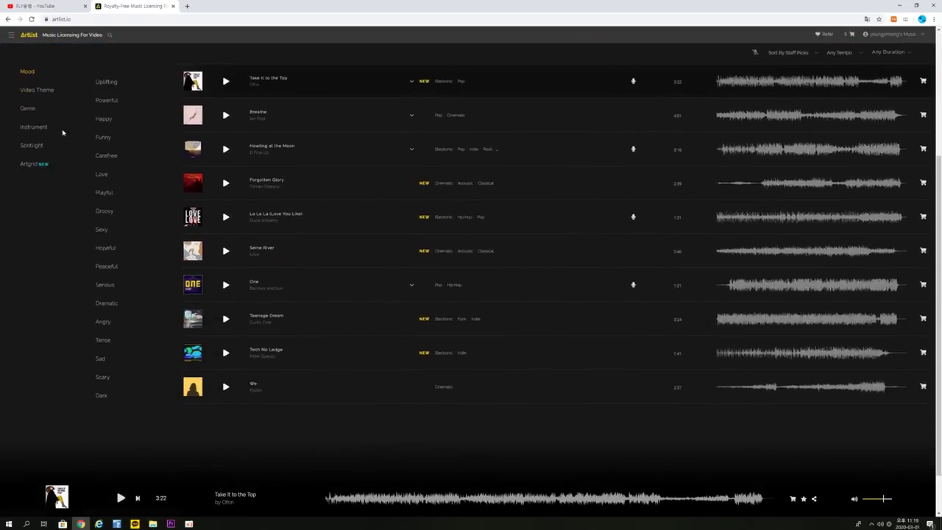
{"action": "left_click", "coordinate": [36, 90]}
{"action": "left_click", "coordinate": [28, 109]}
{"action": "left_click", "coordinate": [33, 131]}
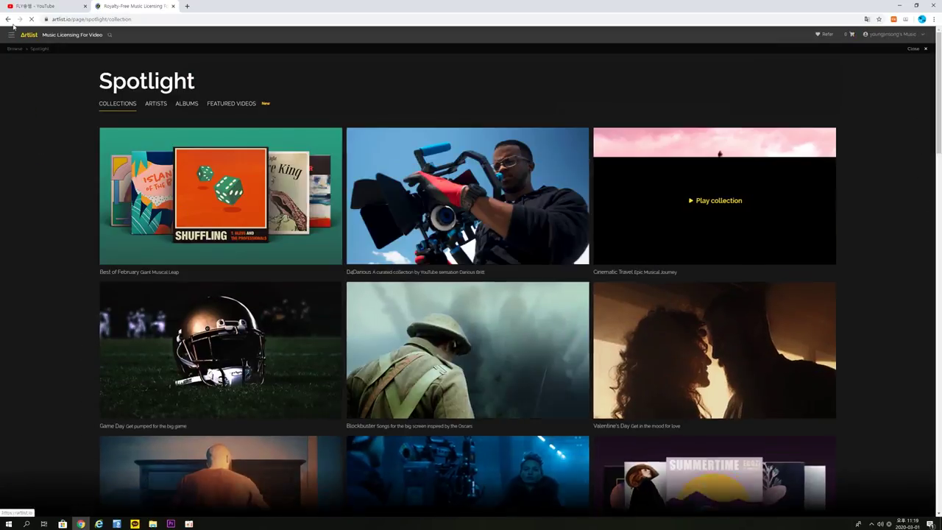
{"action": "left_click", "coordinate": [8, 19]}
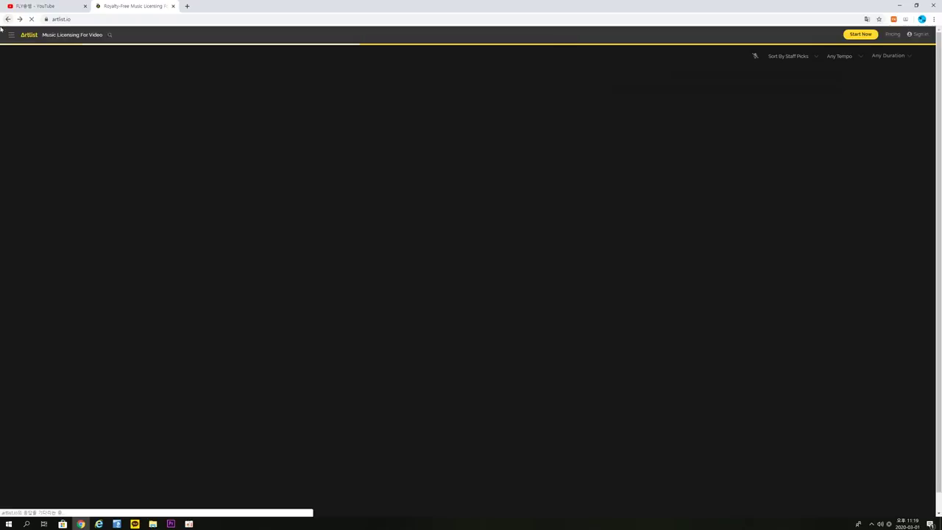
Filter the Artlist tracks by the Peaceful mood and the Orchestra instrument, and play the track Ascent
{"action": "left_click", "coordinate": [28, 77]}
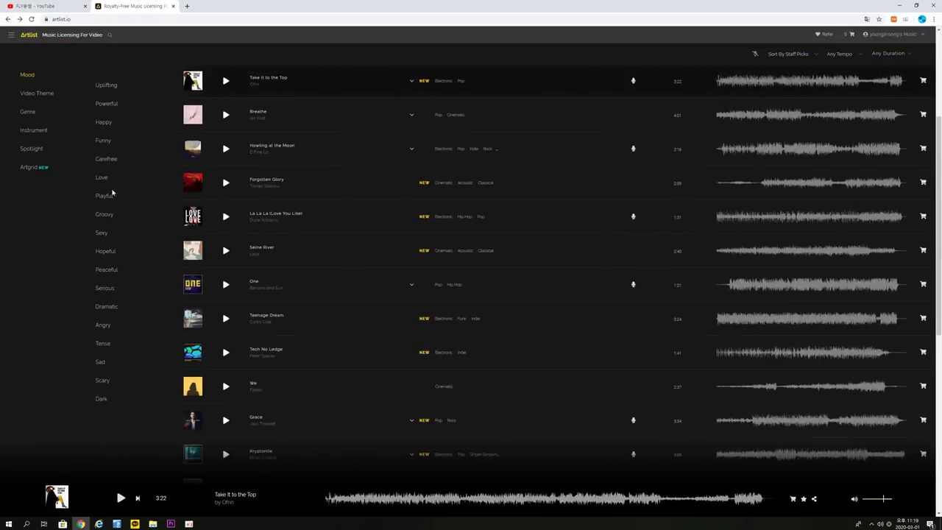
{"action": "left_click", "coordinate": [115, 271]}
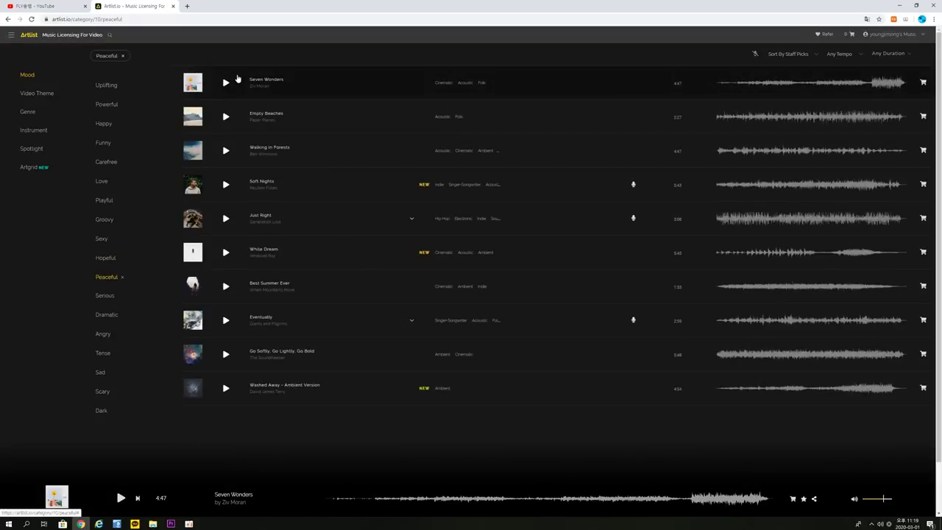
{"action": "left_click", "coordinate": [41, 94]}
{"action": "left_click", "coordinate": [37, 130]}
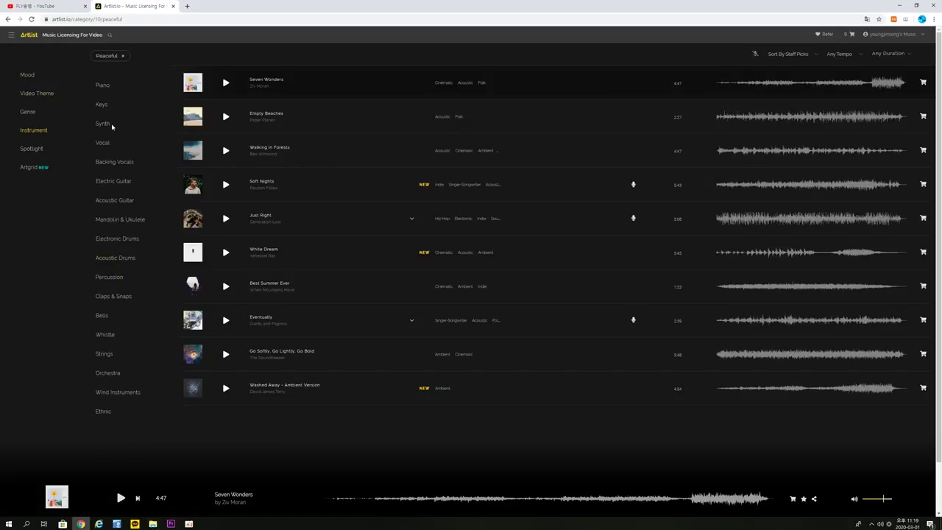
{"action": "left_click", "coordinate": [109, 372]}
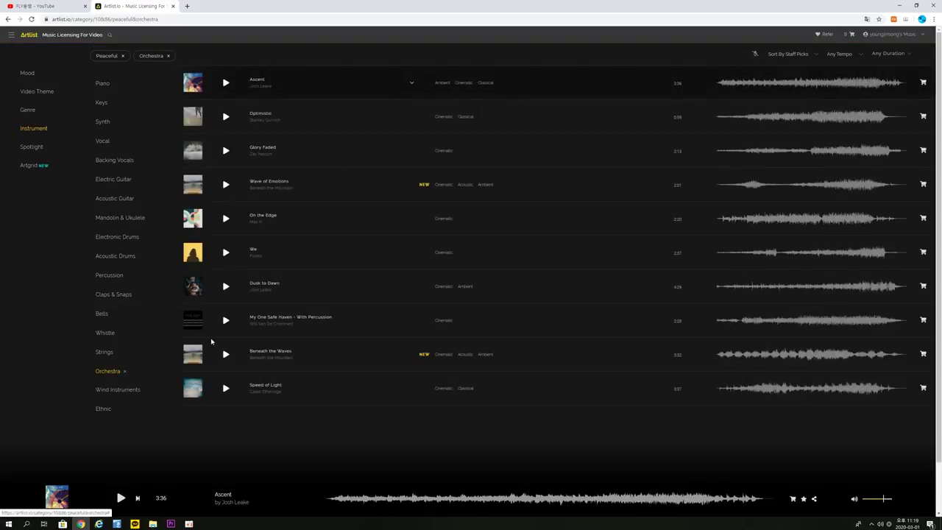
{"action": "left_click", "coordinate": [225, 84]}
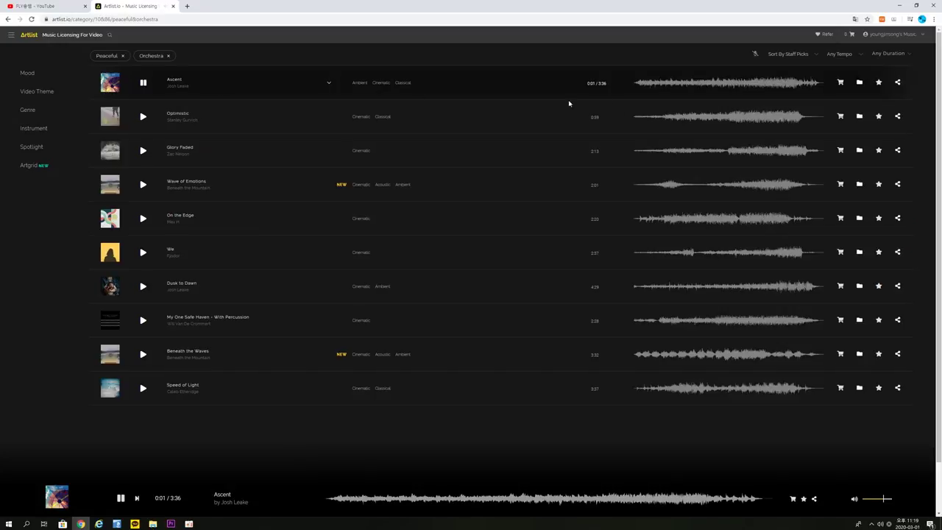
Preview several passages of the track Ascent, from its opening through to its final third
{"action": "left_click", "coordinate": [373, 499]}
{"action": "left_click", "coordinate": [441, 499]}
{"action": "left_click", "coordinate": [503, 499]}
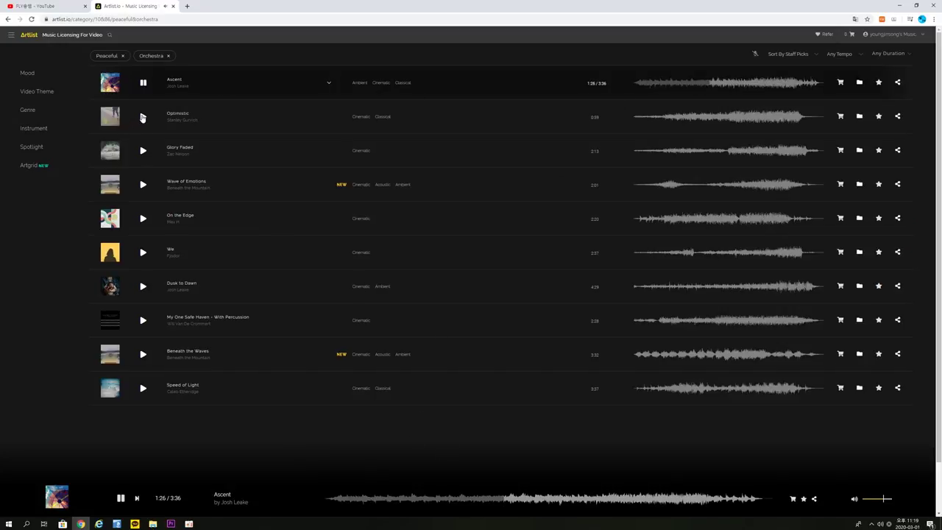
{"action": "left_click", "coordinate": [553, 500]}
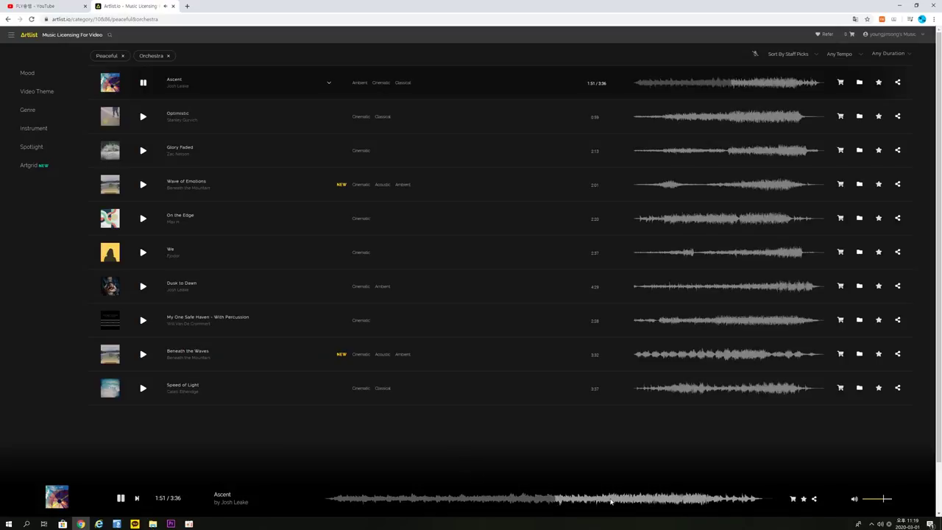
{"action": "left_click", "coordinate": [607, 500]}
{"action": "left_click", "coordinate": [647, 500]}
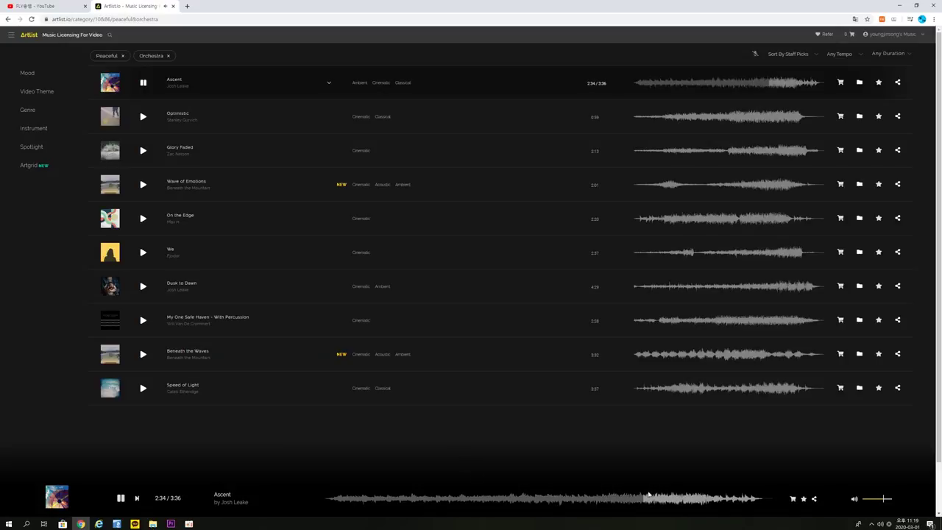
Play the track Optimistic, sample several passages through its middle and louder sections, and pause it
{"action": "left_click", "coordinate": [144, 117]}
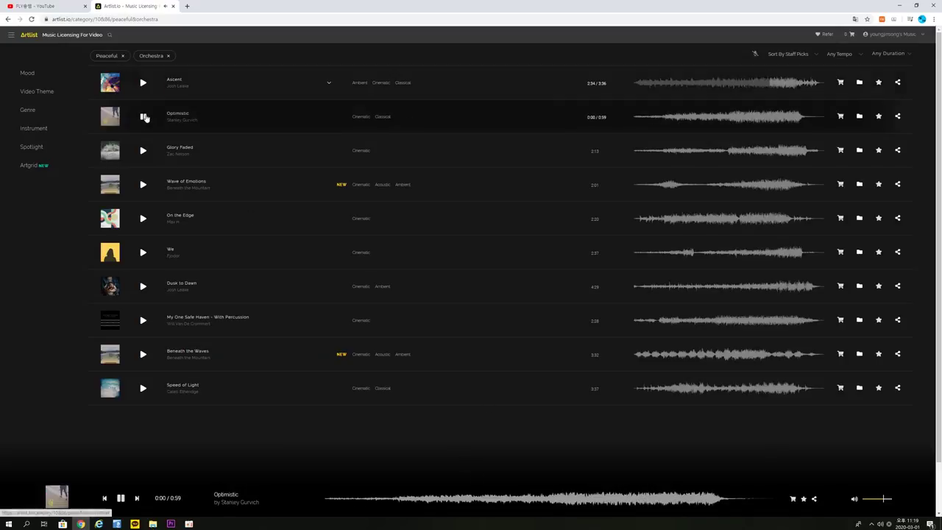
{"action": "left_click", "coordinate": [385, 500]}
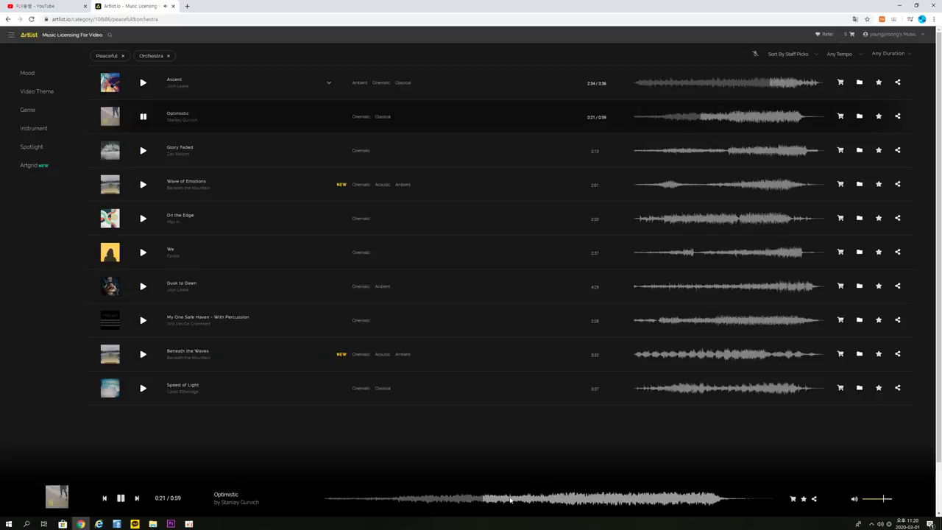
{"action": "left_click", "coordinate": [563, 500]}
{"action": "left_click", "coordinate": [588, 500]}
{"action": "left_click", "coordinate": [620, 499]}
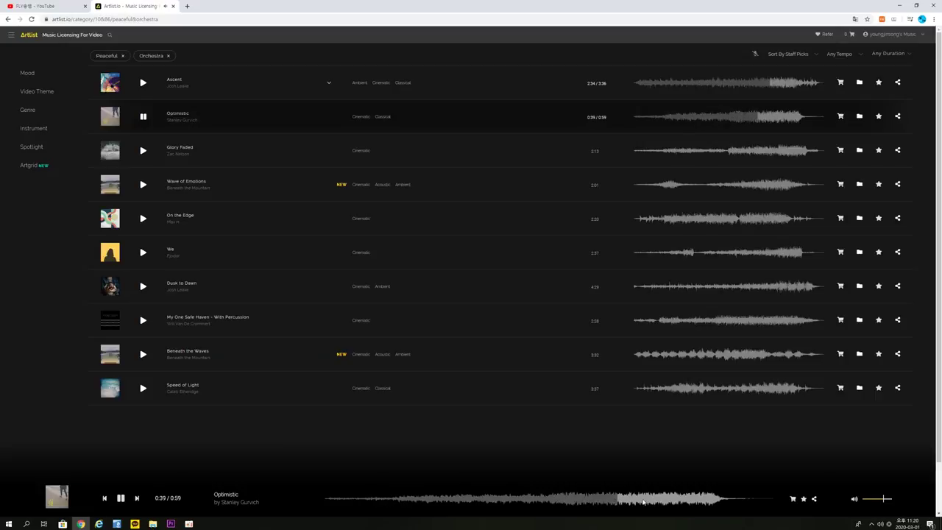
{"action": "left_click", "coordinate": [648, 500]}
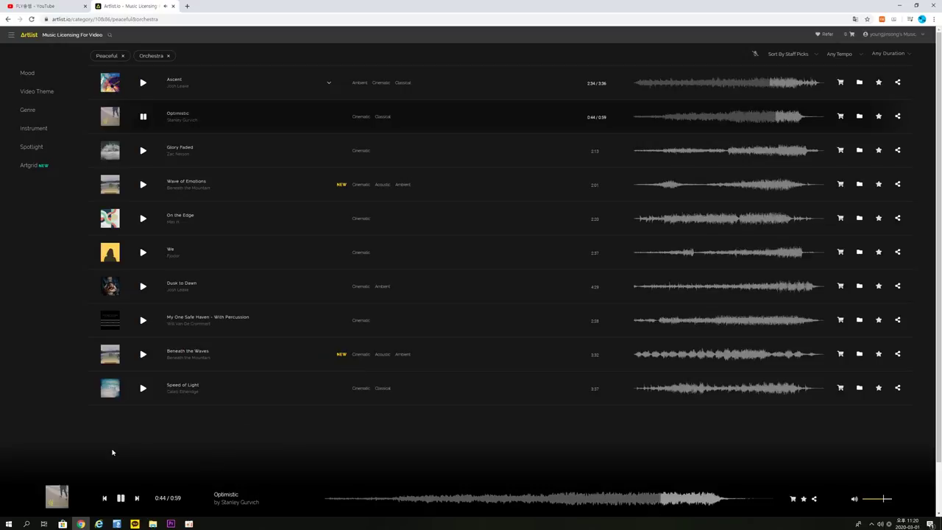
{"action": "left_click", "coordinate": [121, 498]}
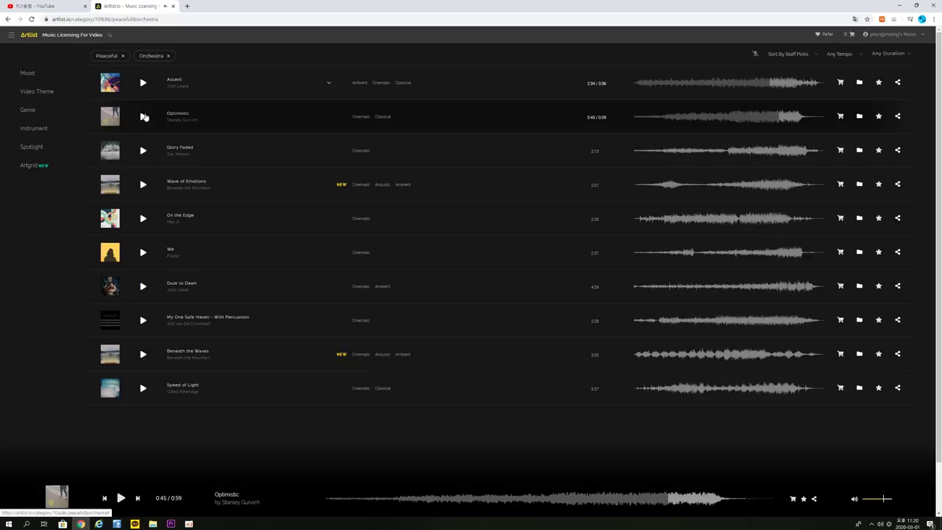
{"action": "left_click", "coordinate": [840, 117]}
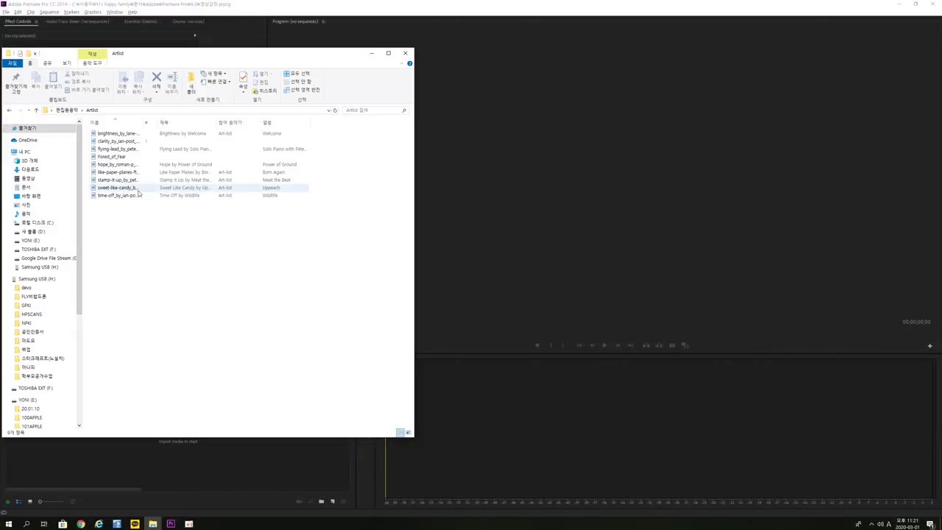
Switch to Premiere Pro and create a new sequence from the AVCHD 1080p30 preset
{"action": "left_click", "coordinate": [118, 148]}
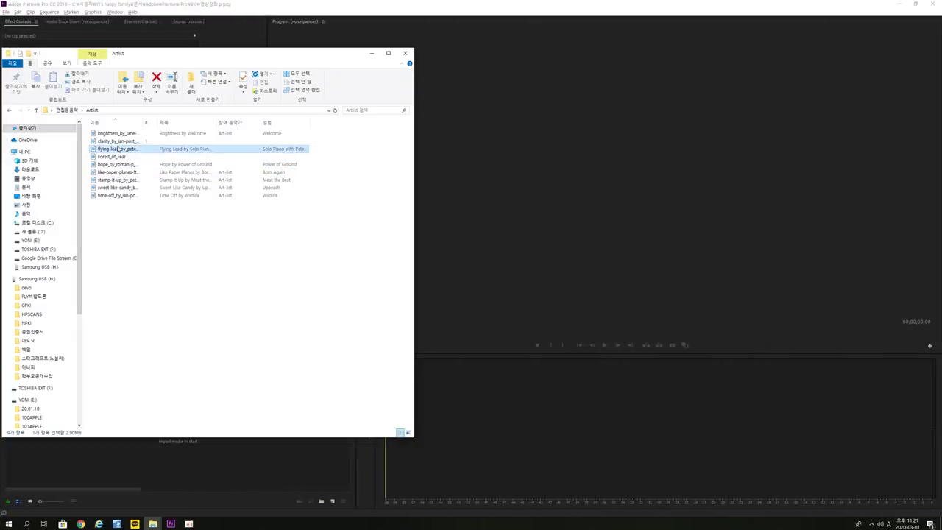
{"action": "left_click", "coordinate": [484, 405]}
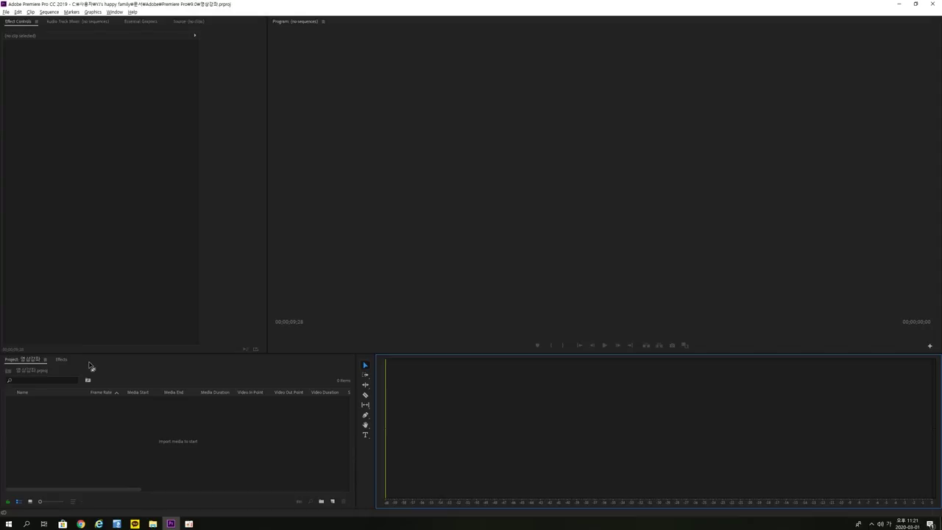
{"action": "left_click", "coordinate": [33, 61]}
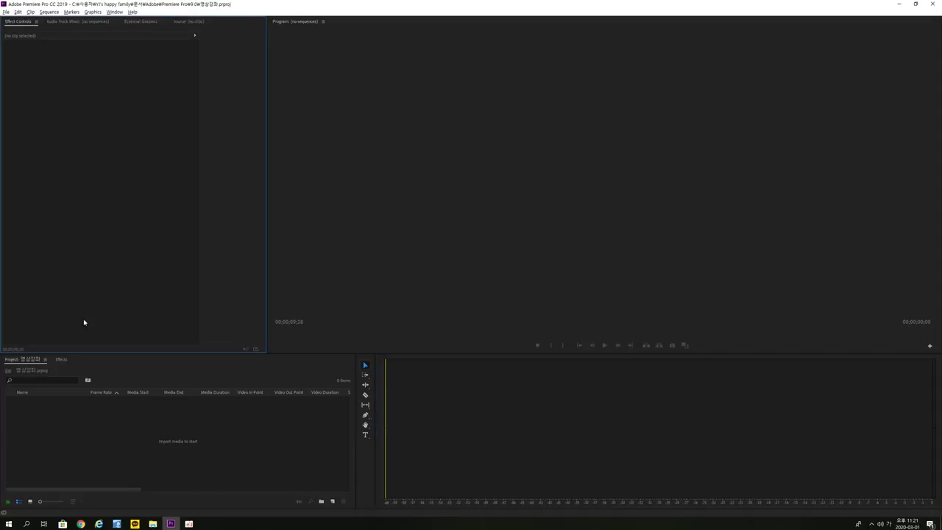
{"action": "left_click", "coordinate": [332, 503]}
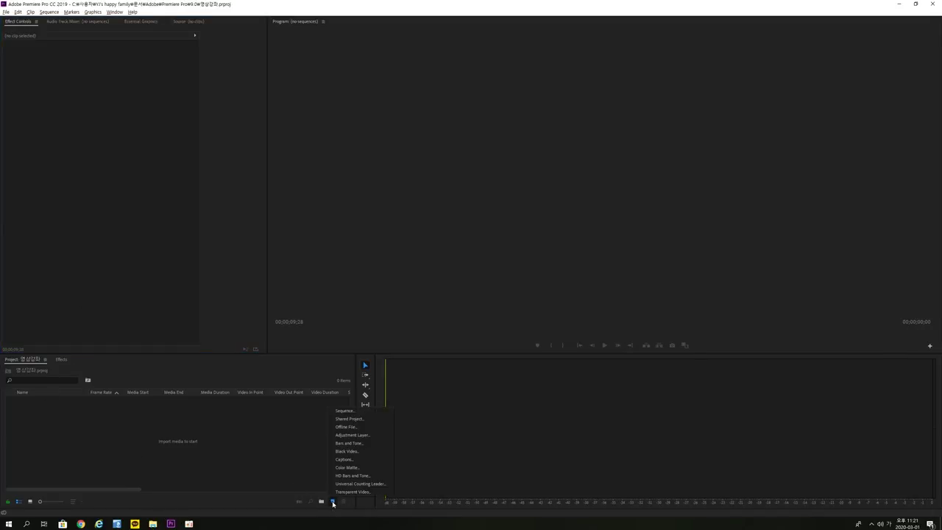
{"action": "left_click", "coordinate": [350, 410]}
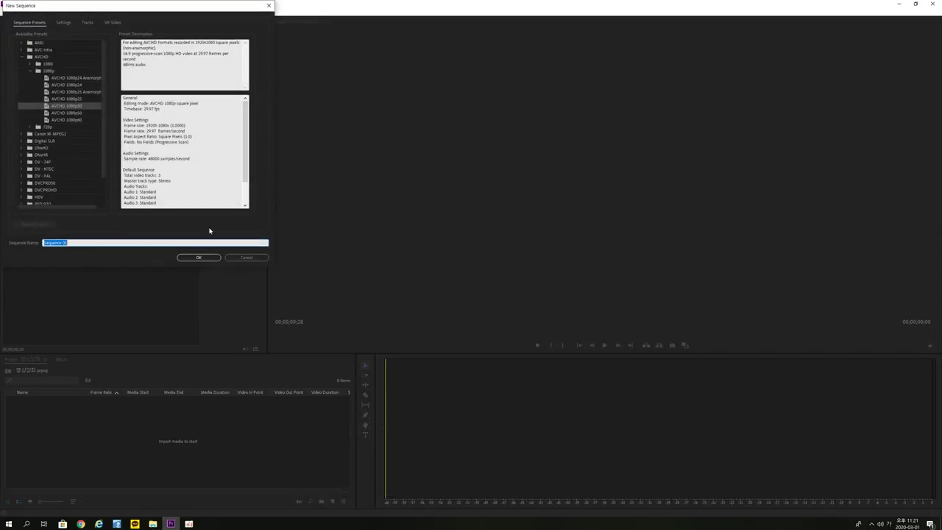
{"action": "left_click", "coordinate": [73, 107]}
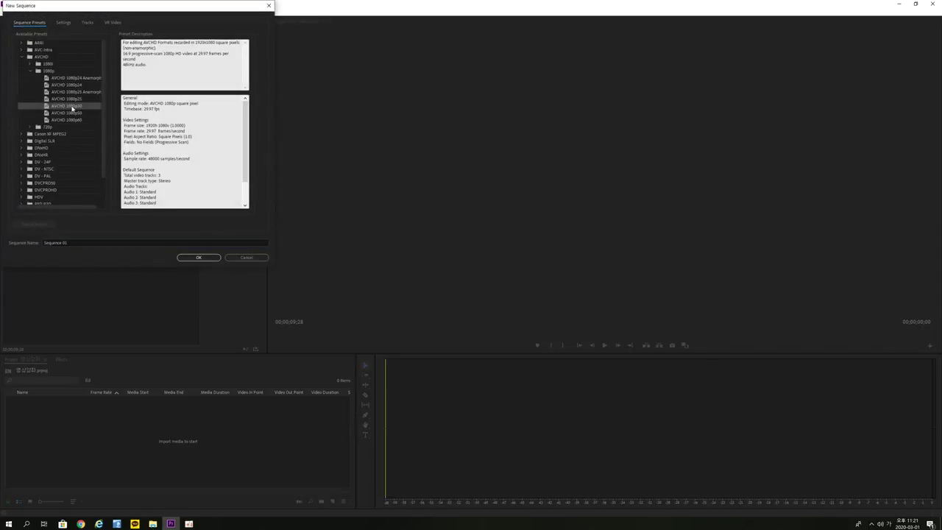
{"action": "left_click", "coordinate": [197, 258]}
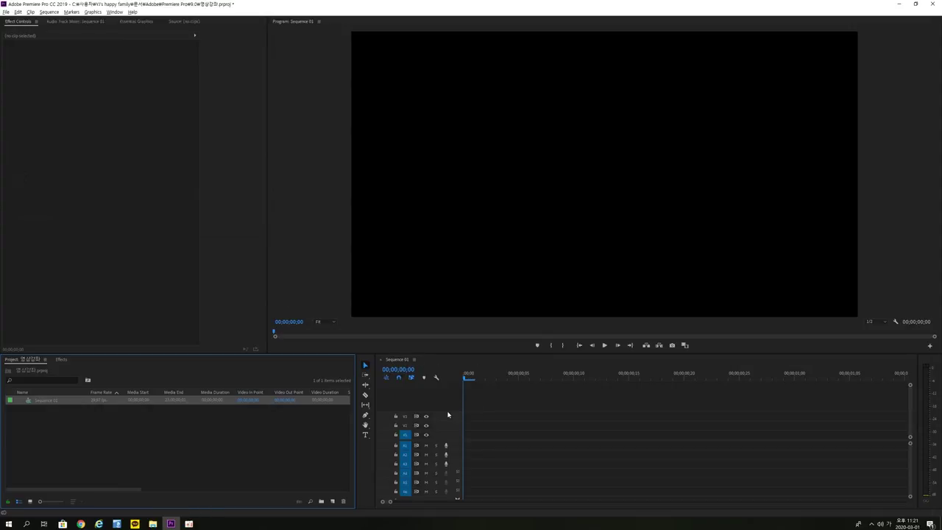
Add the flying-lead music file from the Artlist folder to the start of audio track A1 and play it
{"action": "key", "text": "alt+Tab"}
{"action": "left_click_drag", "start_coordinate": [114, 149], "coordinate": [485, 429]}
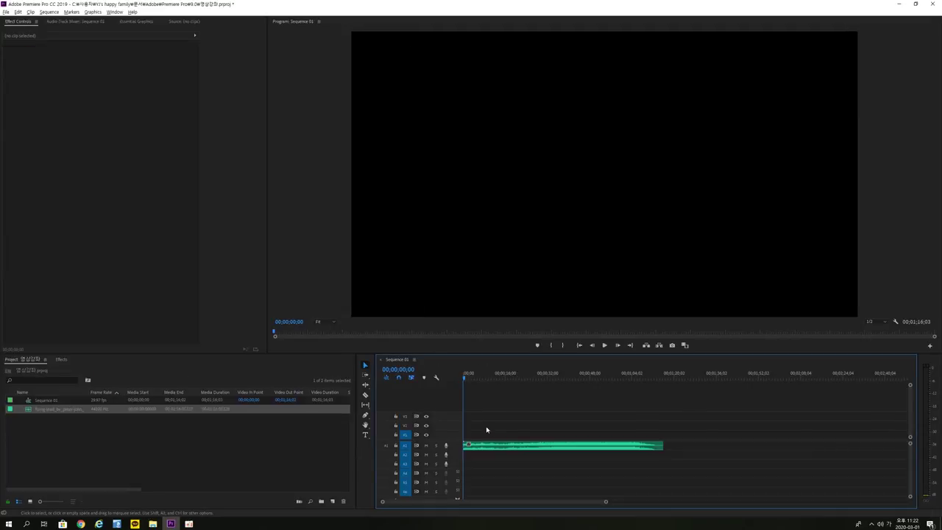
{"action": "key", "text": "space"}
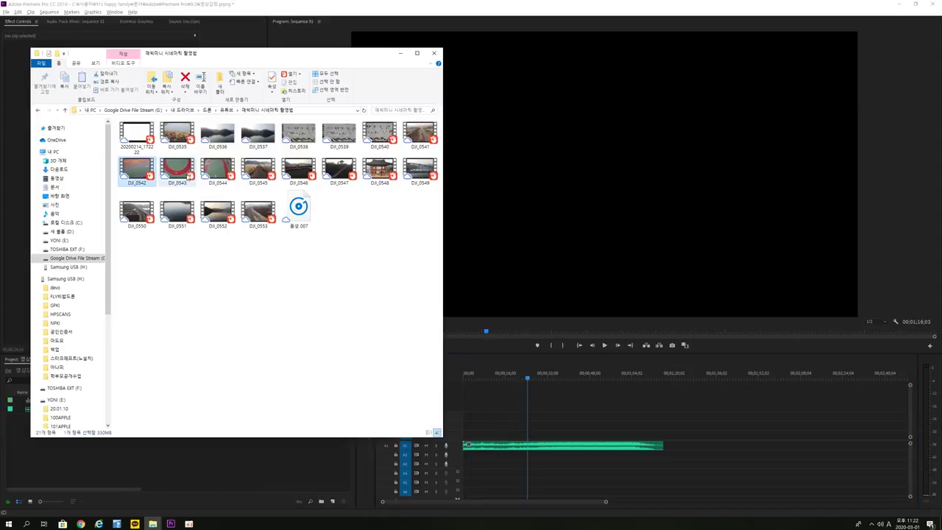
Import the drone clips DJI_0542, DJI_0543, DJI_0547 and DJI_0549 and place them in a row from the start of video track V2
{"action": "left_click", "coordinate": [184, 171], "text": "ctrl"}
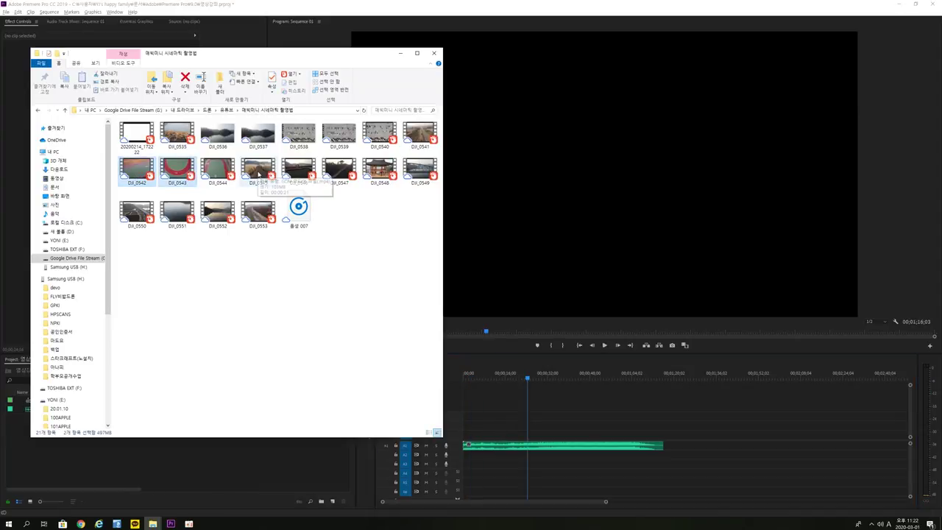
{"action": "left_click", "coordinate": [338, 171], "text": "ctrl"}
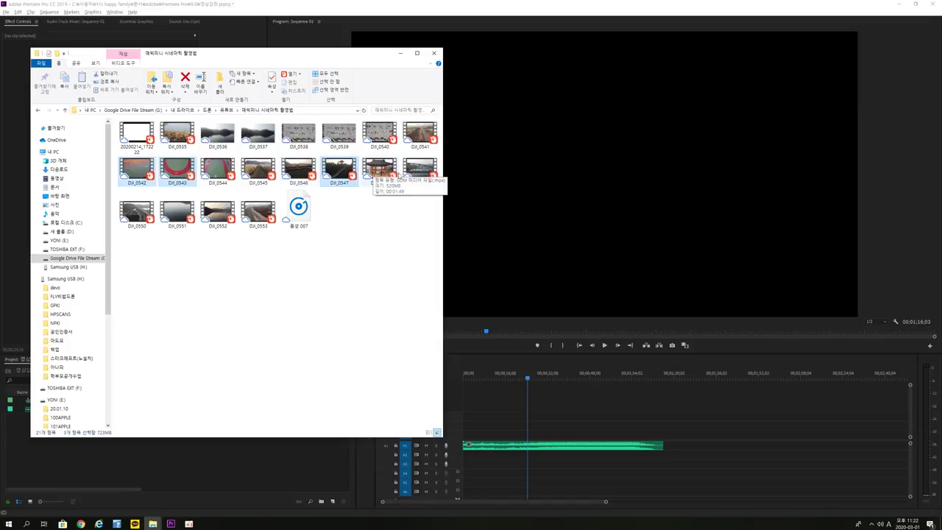
{"action": "left_click", "coordinate": [420, 170], "text": "ctrl"}
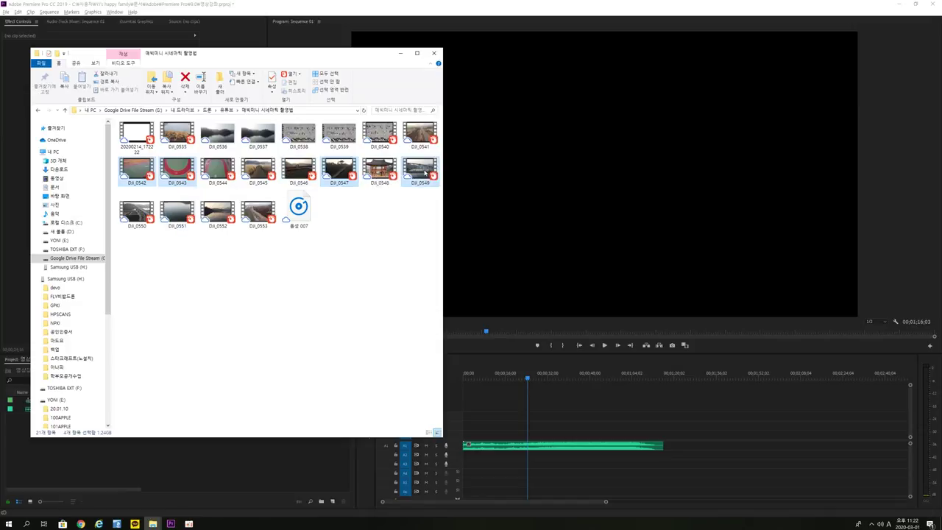
{"action": "left_click_drag", "start_coordinate": [419, 170], "coordinate": [559, 397]}
{"action": "mouse_move", "coordinate": [520, 425]}
{"action": "left_mouse_down"}
{"action": "mouse_move", "coordinate": [530, 436]}
{"action": "mouse_move", "coordinate": [513, 435]}
{"action": "left_mouse_up"}
{"action": "left_click_drag", "start_coordinate": [513, 436], "coordinate": [513, 435]}
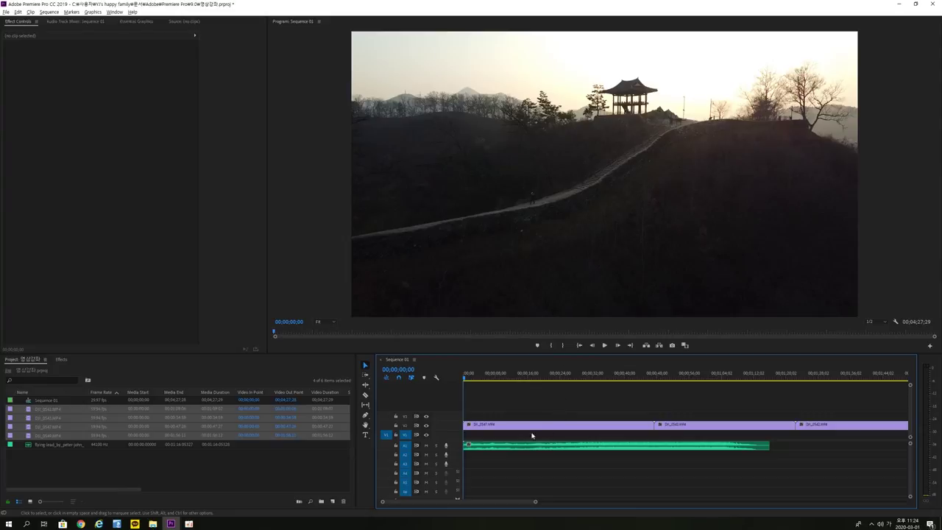
Trim DJI_0543 to the section from 00;00;59;07 to 00;01;21;05 and place it at the start of video track V3
{"action": "left_click_drag", "start_coordinate": [475, 407], "coordinate": [702, 406]}
{"action": "left_click", "coordinate": [703, 425]}
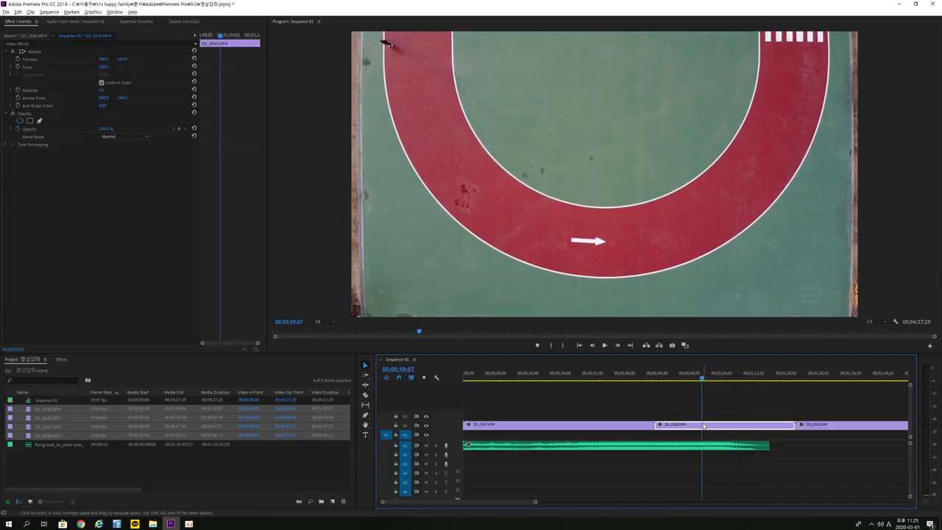
{"action": "key", "text": "ctrl+alt+q"}
{"action": "left_click_drag", "start_coordinate": [701, 409], "coordinate": [517, 416]}
{"action": "left_click", "coordinate": [755, 428]}
{"action": "key", "text": "ctrl+alt+w"}
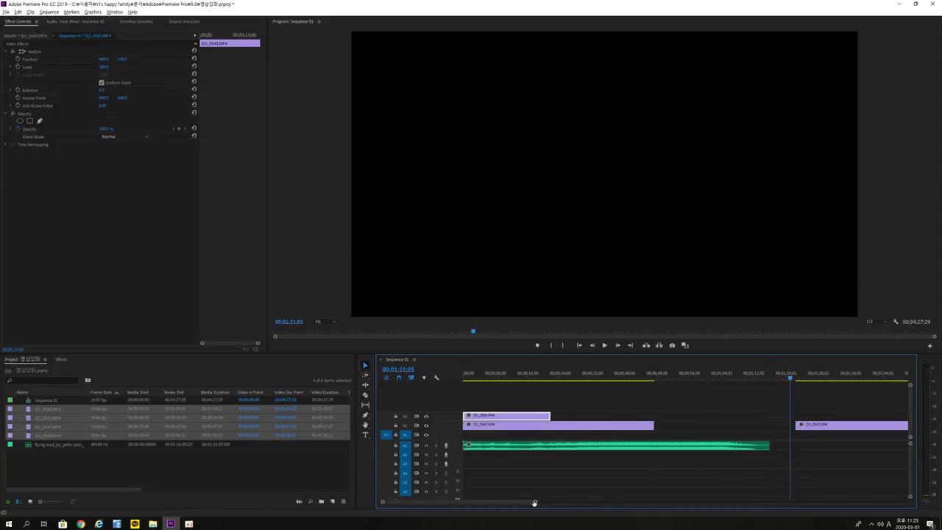
Cut a short section out of DJI_0542, delete the footage before it, and move the section onto V3 after the DJI_0543 clip
{"action": "left_click_drag", "start_coordinate": [534, 502], "coordinate": [603, 502]}
{"action": "left_click_drag", "start_coordinate": [654, 404], "coordinate": [693, 409]}
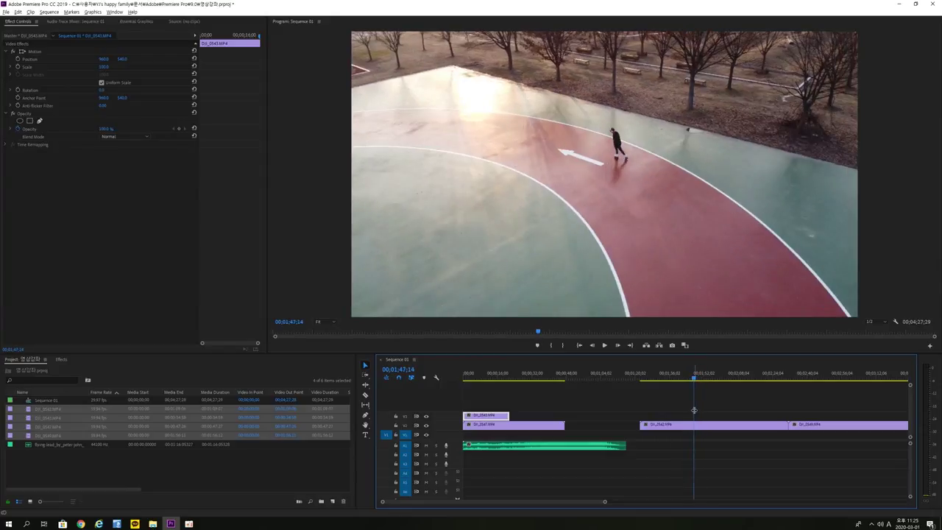
{"action": "key", "text": "v"}
{"action": "left_click", "coordinate": [690, 425]}
{"action": "key", "text": "Delete"}
{"action": "left_click_drag", "start_coordinate": [693, 410], "coordinate": [536, 416]}
Cut a second section out of the rest of DJI_0542 and delete the unwanted pieces around it
{"action": "left_click_drag", "start_coordinate": [709, 404], "coordinate": [765, 414]}
{"action": "left_click", "coordinate": [733, 425]}
{"action": "key", "text": "v"}
{"action": "left_click", "coordinate": [721, 425]}
{"action": "key", "text": "Delete"}
{"action": "left_click", "coordinate": [778, 424]}
{"action": "key", "text": "Delete"}
Move the second DJI_0542 section and the whole DJI_0547 clip onto V3 after the clips already there
{"action": "left_click_drag", "start_coordinate": [748, 425], "coordinate": [569, 417]}
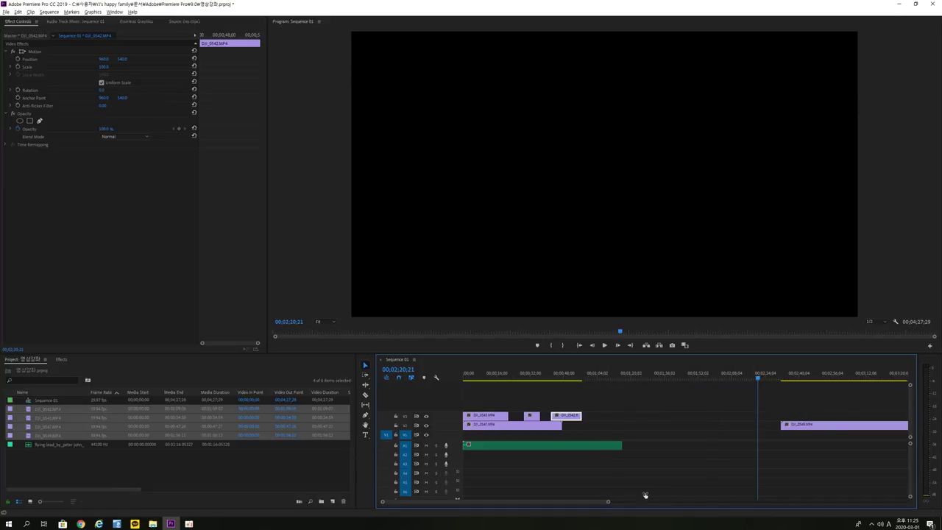
{"action": "key", "text": "minus"}
{"action": "left_click_drag", "start_coordinate": [508, 433], "coordinate": [601, 423]}
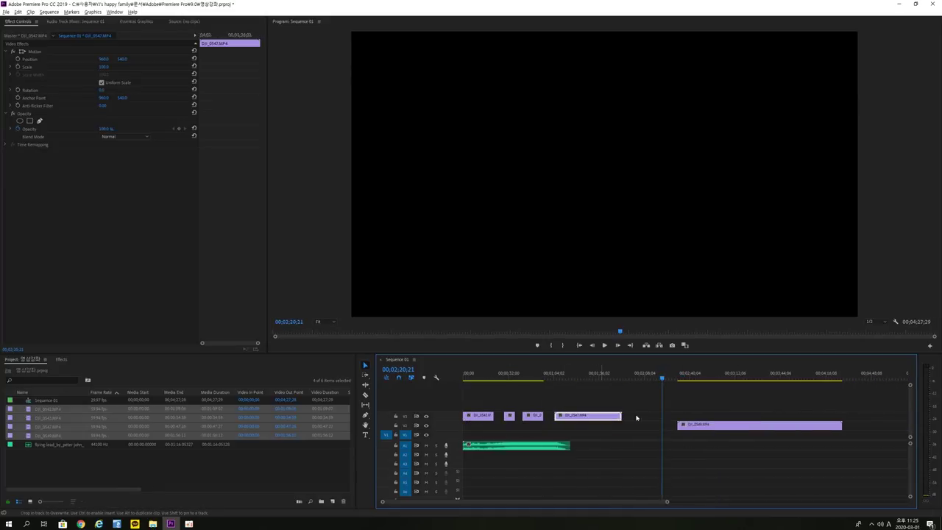
Trim DJI_0549 to the section from 00;02;37;29 to 00;03;55;12 and move it onto V3 after the DJI_0547 clip
{"action": "left_click_drag", "start_coordinate": [660, 412], "coordinate": [687, 429]}
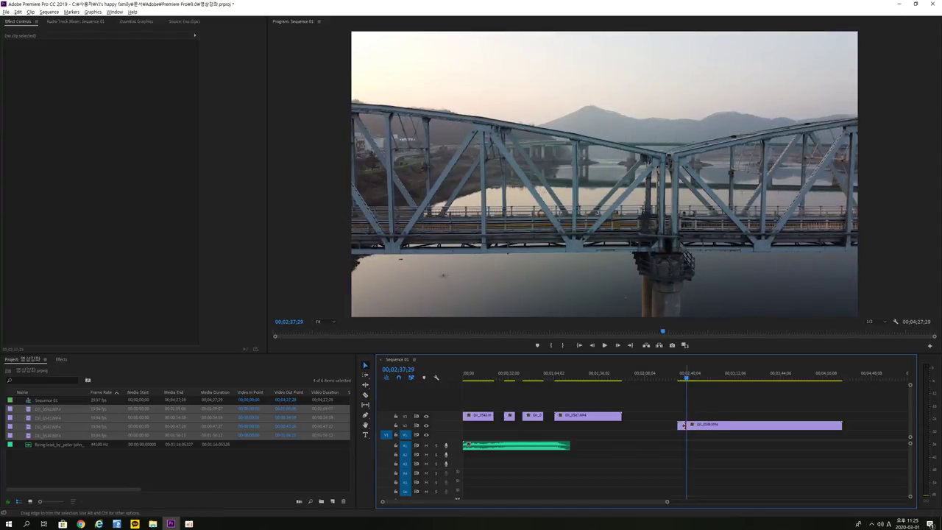
{"action": "left_click_drag", "start_coordinate": [684, 418], "coordinate": [795, 425]}
{"action": "key", "text": "c"}
{"action": "left_click", "coordinate": [795, 425]}
{"action": "key", "text": "v"}
{"action": "left_click", "coordinate": [816, 425]}
{"action": "key", "text": "Delete"}
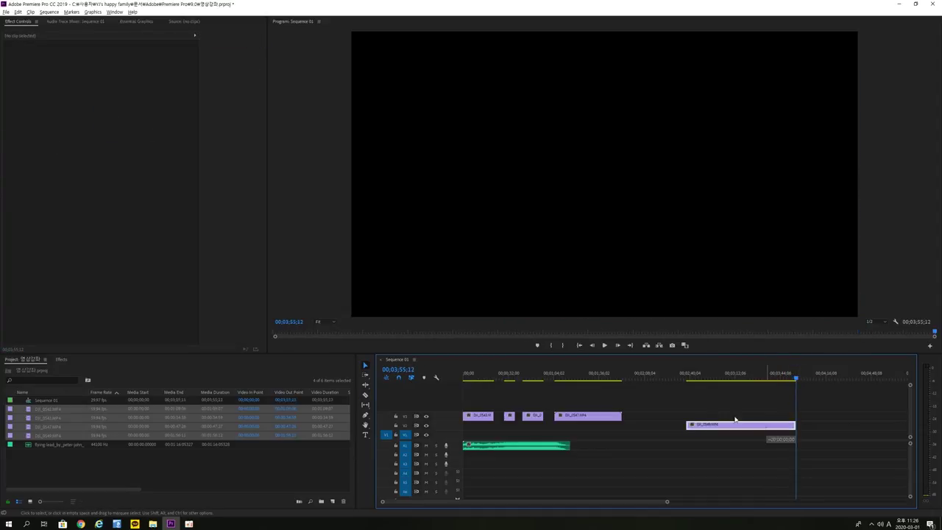
{"action": "left_click_drag", "start_coordinate": [735, 425], "coordinate": [687, 416]}
Play the sequence from the start, after the first clip, near the third clip's end and within DJI_0547 to check footage against the music
{"action": "key", "text": "Home"}
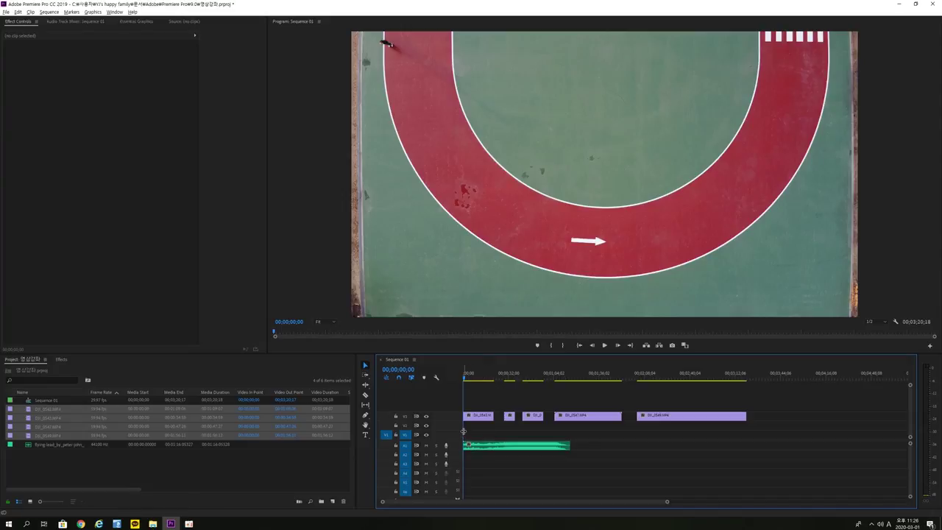
{"action": "left_click_drag", "start_coordinate": [667, 502], "coordinate": [503, 503]}
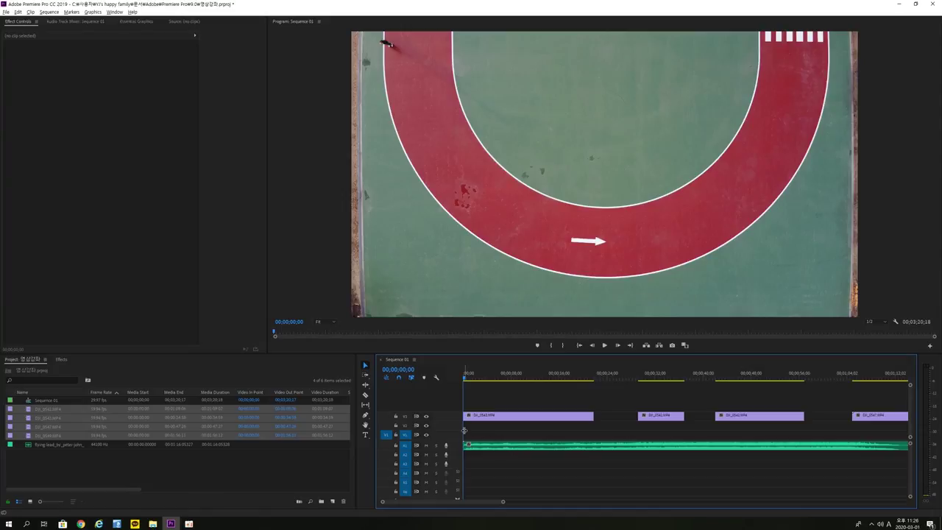
{"action": "key", "text": "space"}
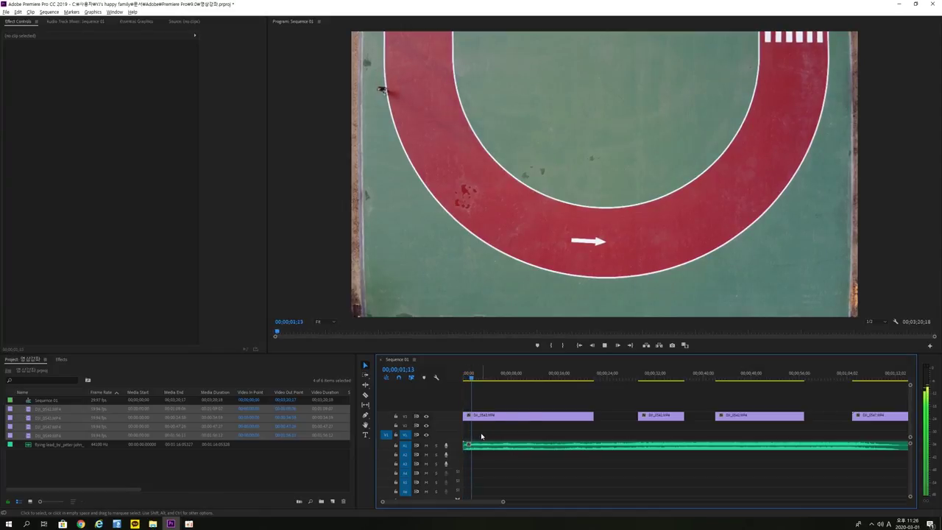
{"action": "left_click", "coordinate": [596, 375]}
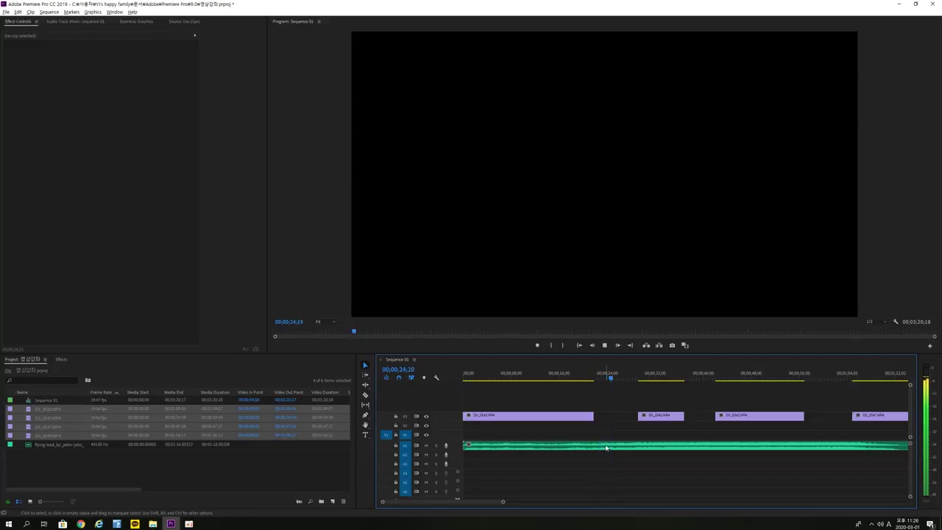
{"action": "key", "text": "space"}
{"action": "left_click_drag", "start_coordinate": [777, 440], "coordinate": [803, 432]}
{"action": "key", "text": "space"}
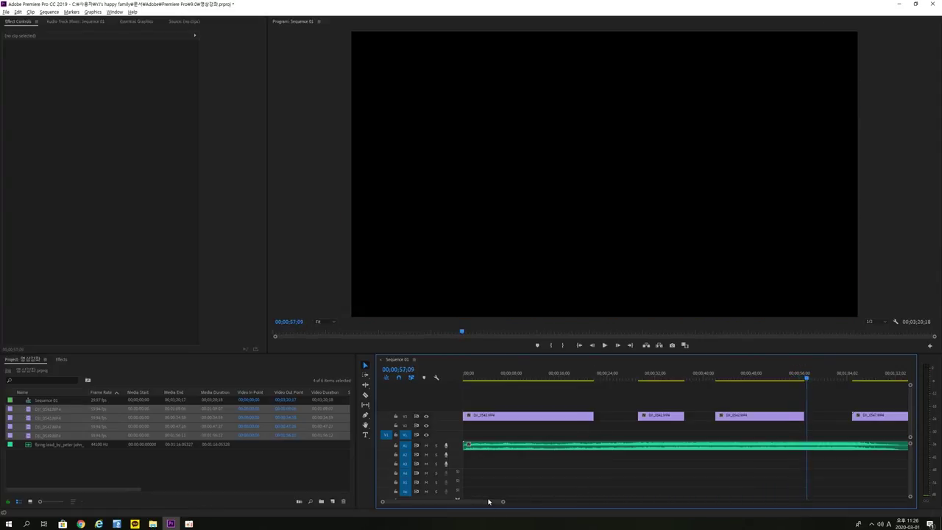
{"action": "scroll", "coordinate": [717, 426], "scroll_direction": "down", "scroll_amount": 3}
{"action": "left_click", "coordinate": [774, 434]}
{"action": "key", "text": "space"}
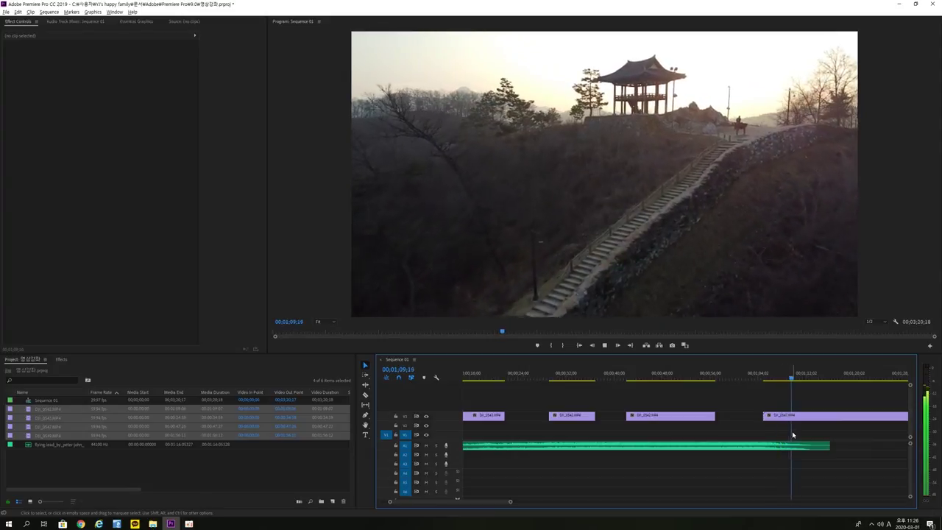
Play the sequence from the start and replay around 00;00;13;16 to find where the music changes within DJI_0543
{"action": "key", "text": "space"}
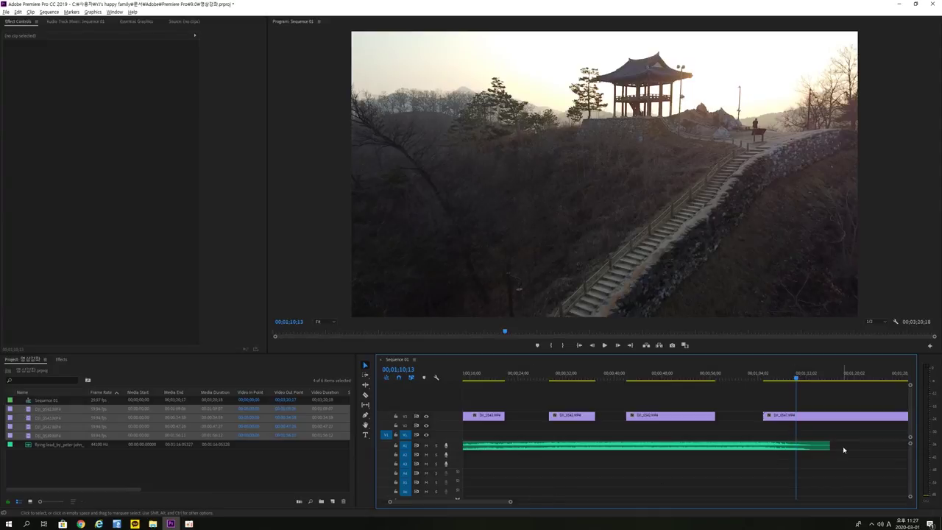
{"action": "key", "text": "Home"}
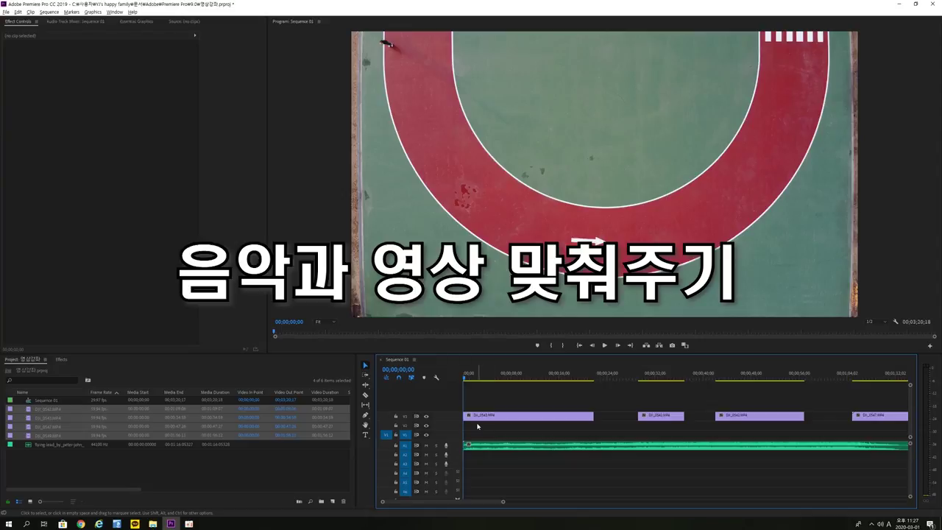
{"action": "key", "text": "space"}
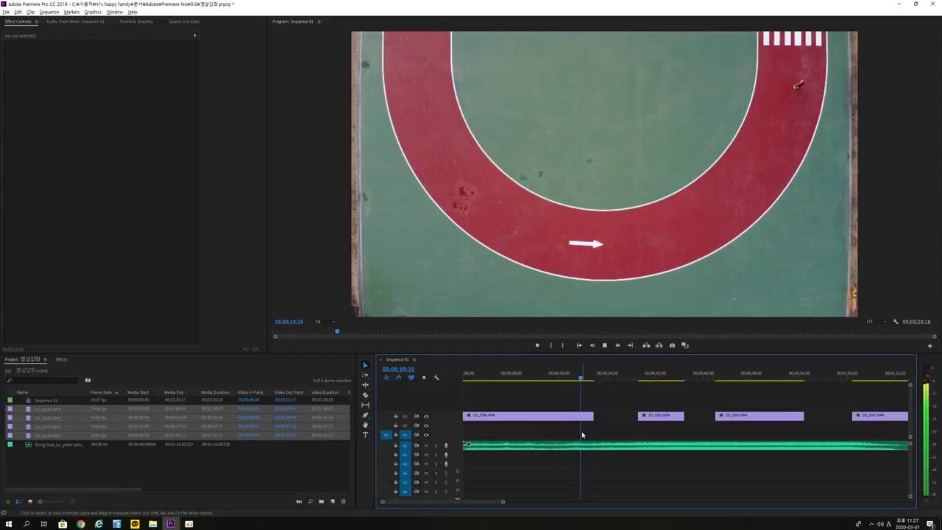
{"action": "left_click_drag", "start_coordinate": [581, 434], "coordinate": [545, 434]}
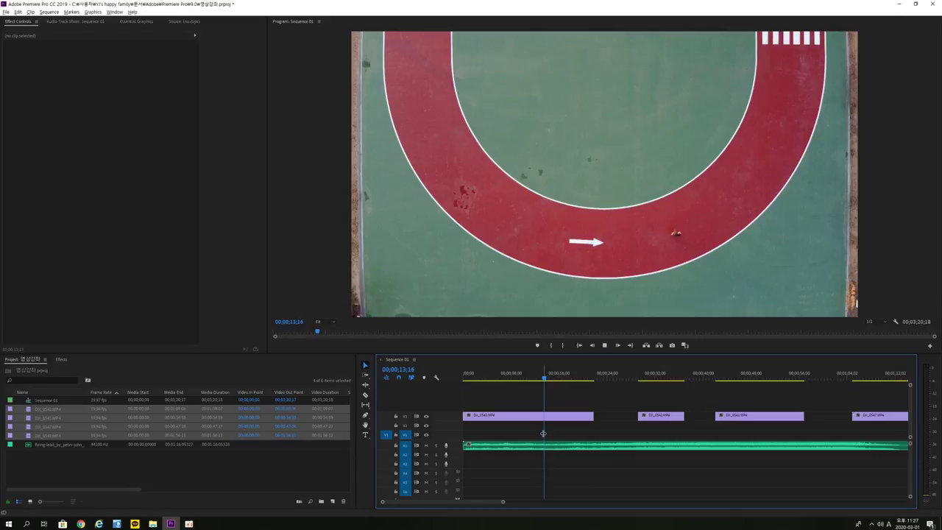
{"action": "key", "text": "space"}
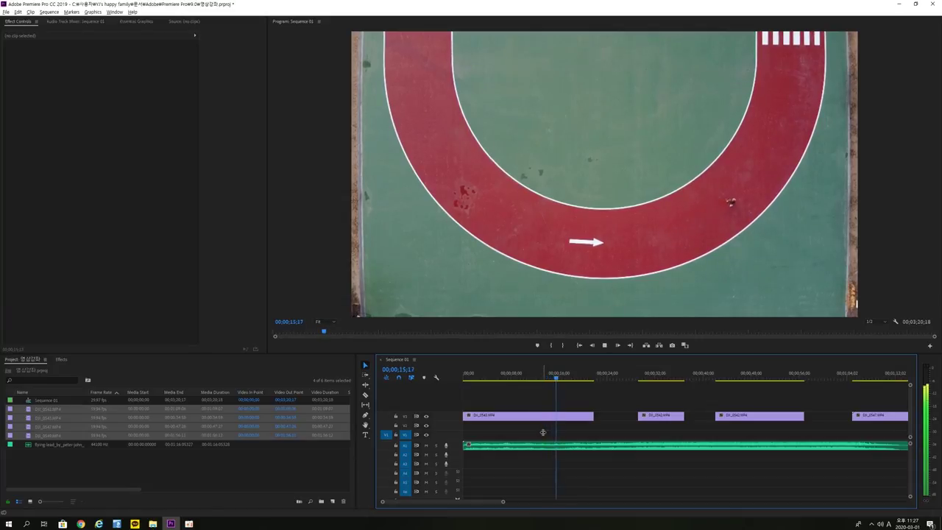
{"action": "key", "text": "space"}
{"action": "key", "text": "j"}
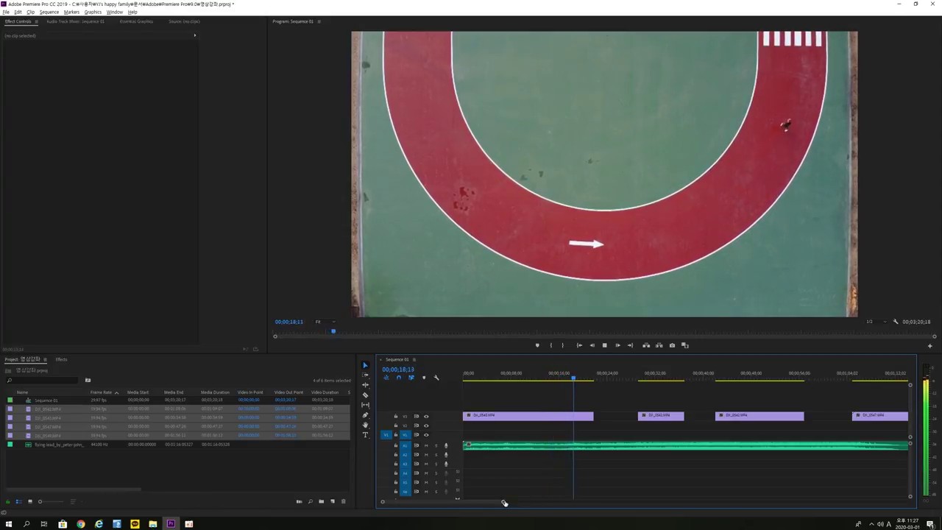
Replay the music before the beat change and add a sequence marker on the beat at 00;00;15;13
{"action": "key", "text": "equal"}
{"action": "key", "text": "equal"}
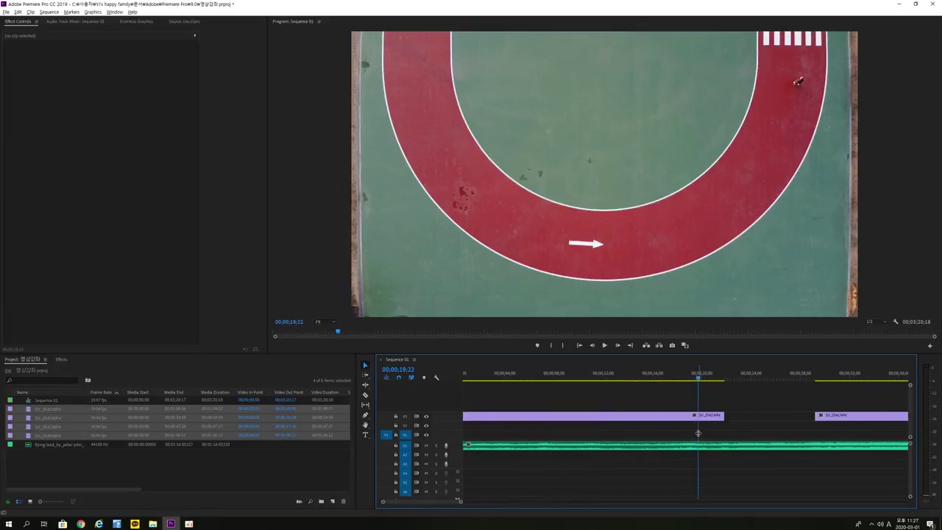
{"action": "left_click_drag", "start_coordinate": [525, 445], "coordinate": [557, 446]}
{"action": "key", "text": "space"}
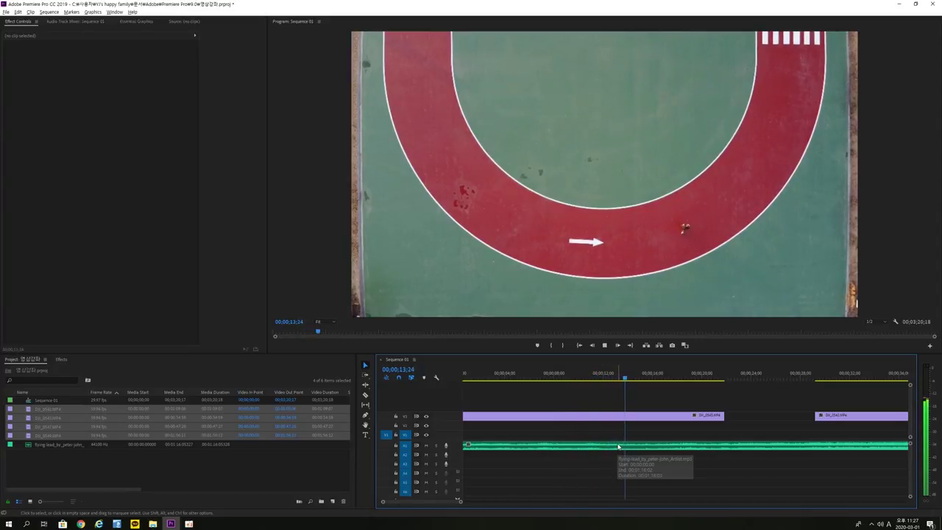
{"action": "key", "text": "space"}
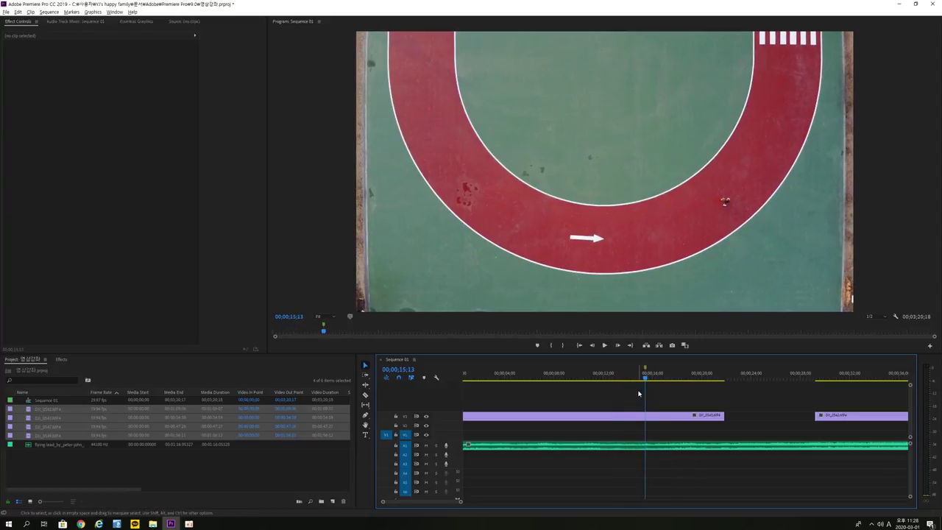
Cut DJI_0543 at 00;00;01;13, delete the opening piece and shift the remaining clip to the sequence start
{"action": "left_click_drag", "start_coordinate": [644, 398], "coordinate": [481, 391]}
{"action": "key", "text": "c"}
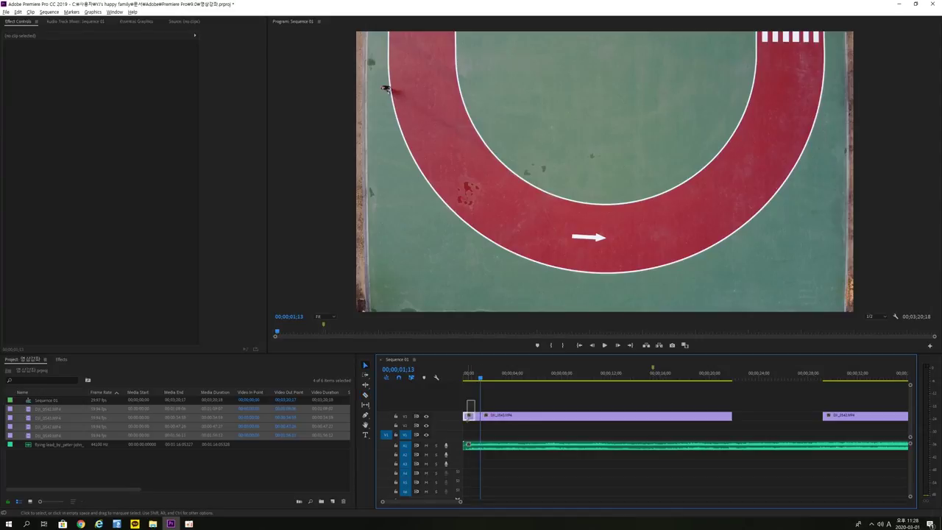
{"action": "left_click_drag", "start_coordinate": [463, 418], "coordinate": [463, 417]}
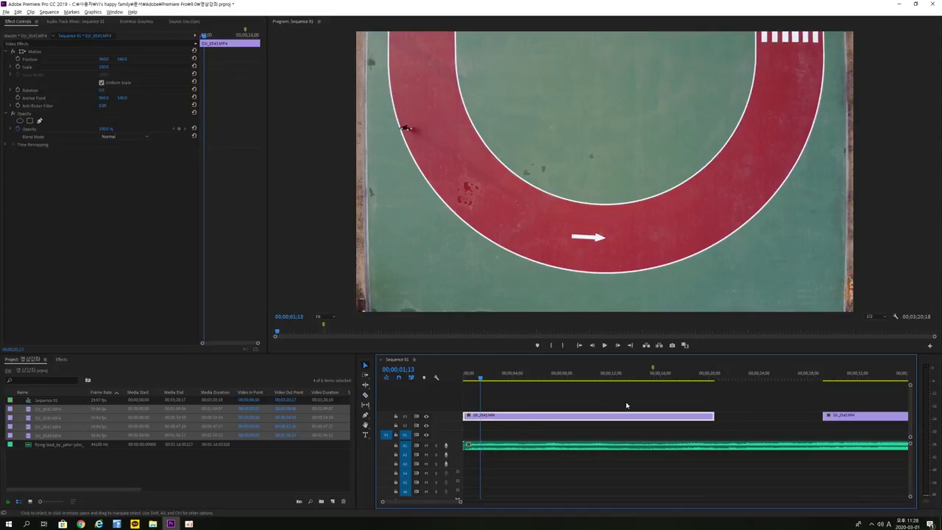
Cut DJI_0543 at 00;00;17;14 and delete the end, then trim both ends further so the clip finishes at the marker
{"action": "left_click_drag", "start_coordinate": [479, 376], "coordinate": [677, 409]}
{"action": "left_click", "coordinate": [677, 415]}
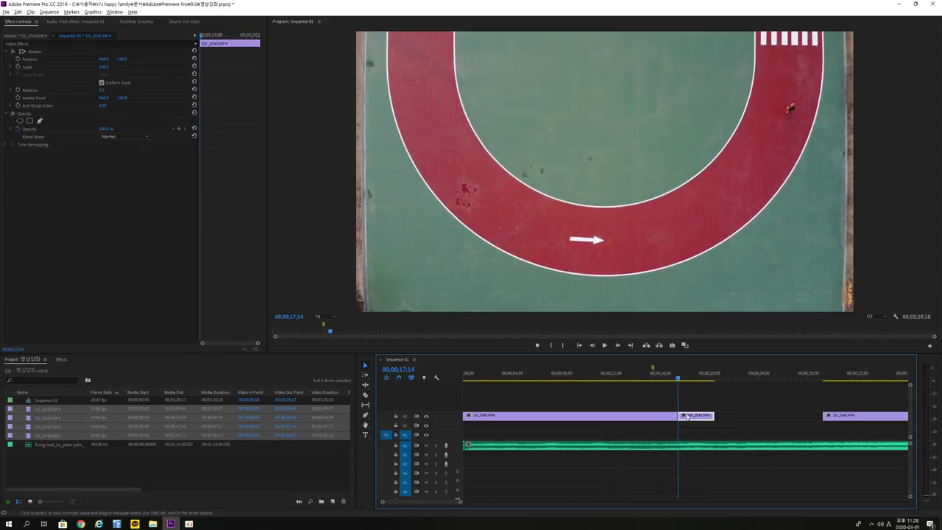
{"action": "key", "text": "v"}
{"action": "left_click", "coordinate": [695, 415]}
{"action": "key", "text": "Delete"}
{"action": "left_click_drag", "start_coordinate": [473, 377], "coordinate": [482, 415]}
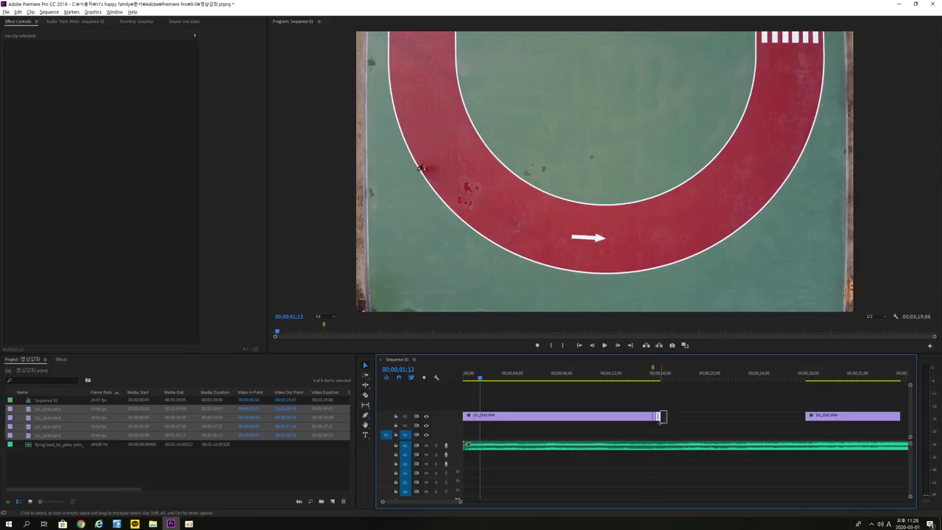
Play the shortened DJI_0543 from the start and near its end to check it against the music
{"action": "key", "text": "Home"}
{"action": "key", "text": "space"}
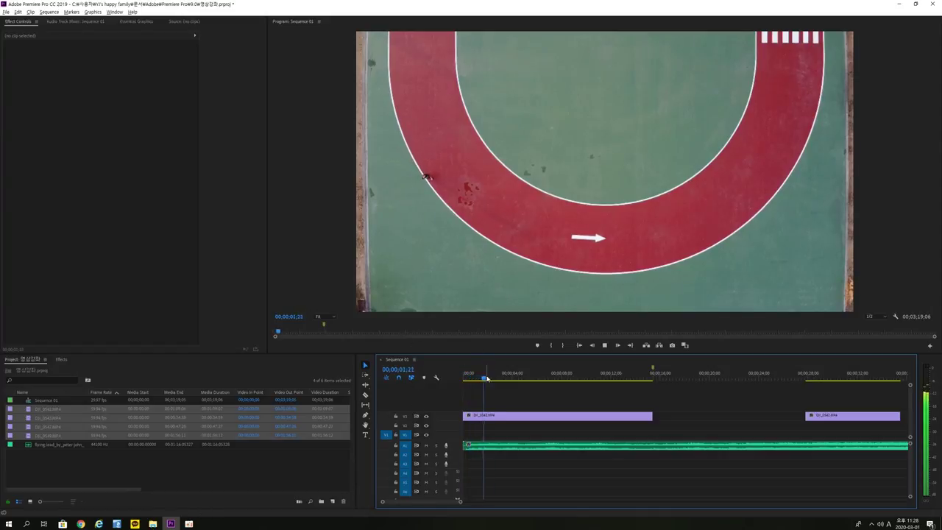
{"action": "left_click", "coordinate": [556, 373]}
{"action": "left_click", "coordinate": [629, 374]}
{"action": "key", "text": "space"}
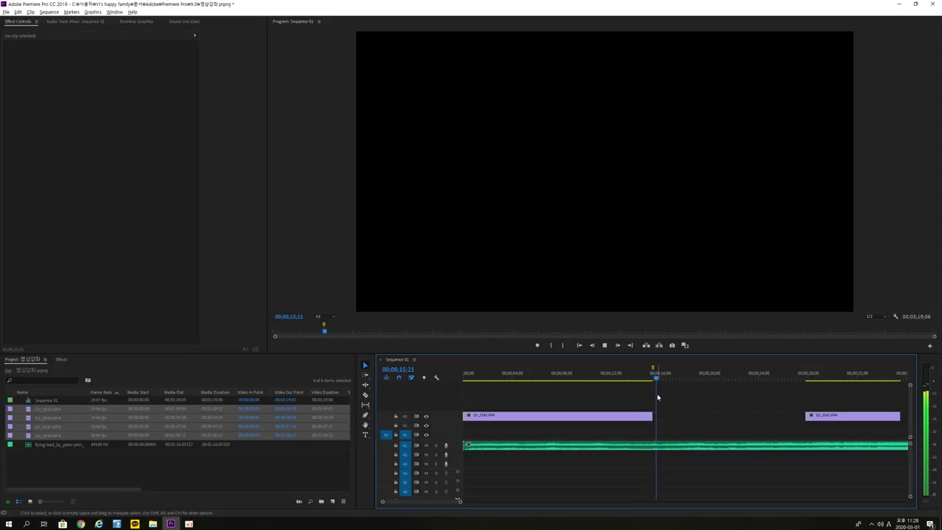
{"action": "key", "text": "space"}
Undo the cuts and deletions made to DJI_0543
{"action": "key", "text": "ctrl+z"}
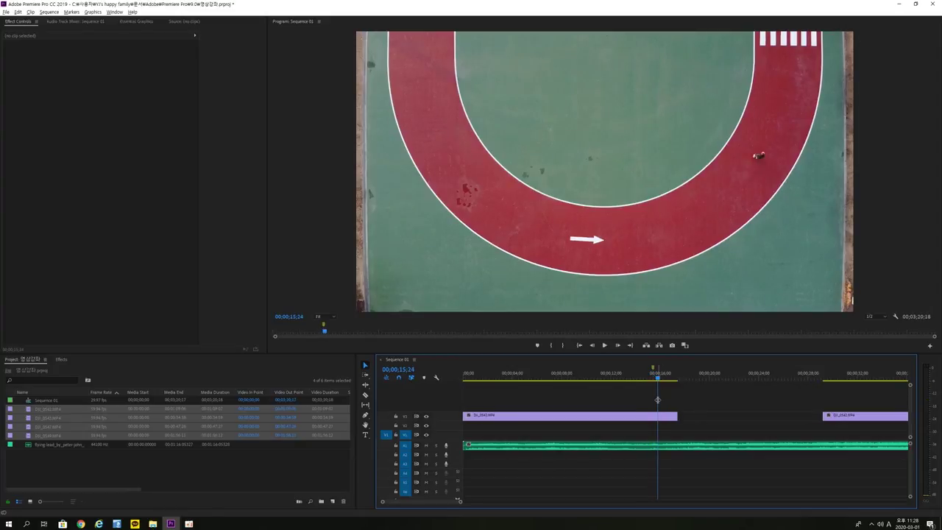
{"action": "key", "text": "Home"}
{"action": "key", "text": "ctrl+z"}
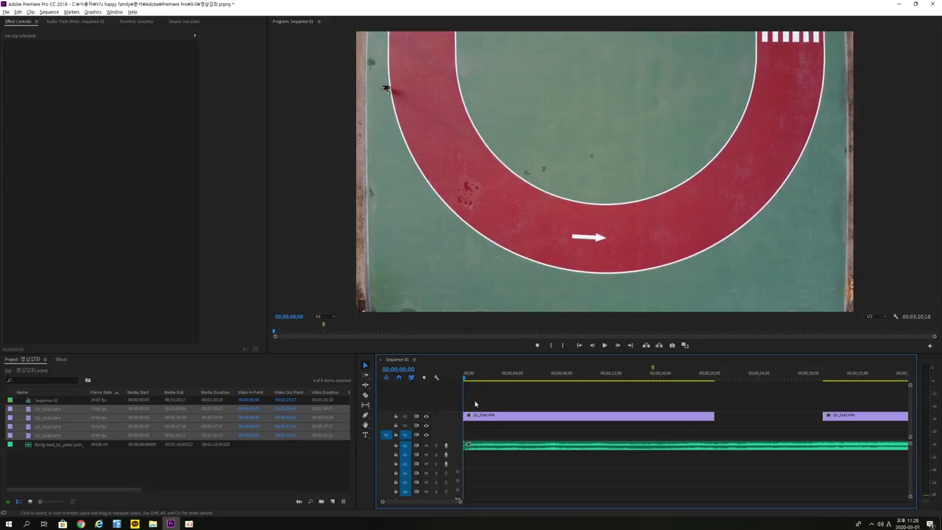
{"action": "left_click", "coordinate": [489, 417]}
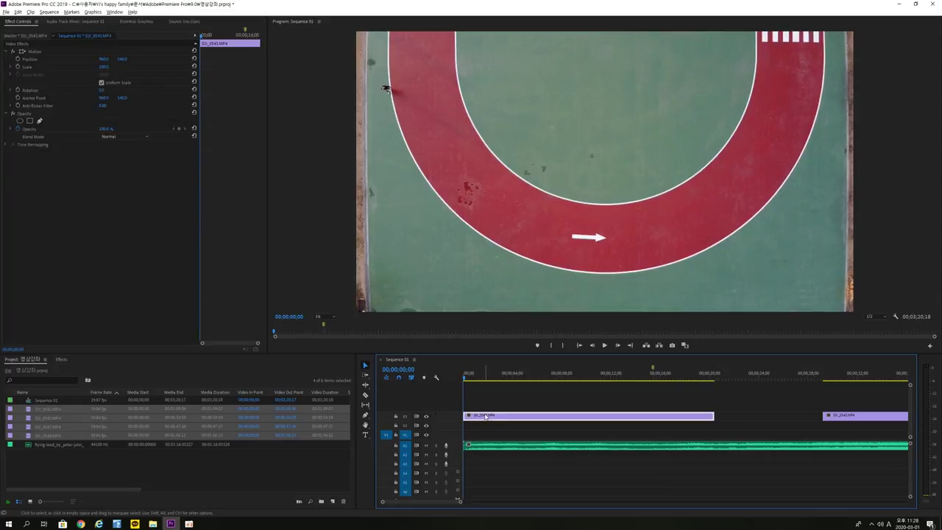
{"action": "key", "text": "ctrl+z"}
{"action": "key", "text": "ctrl+shift+z"}
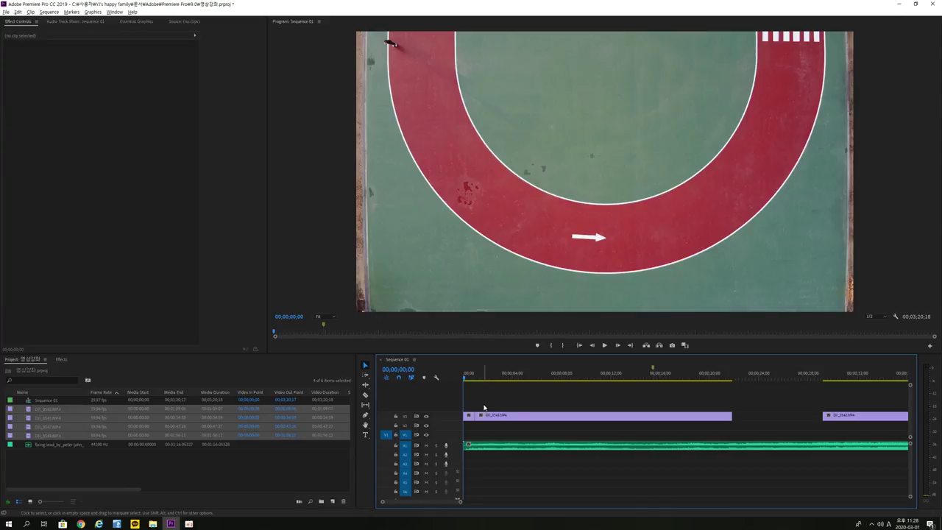
Set the playback speed of the whole DJI_0543 clip to 140%
{"action": "right_click", "coordinate": [482, 416]}
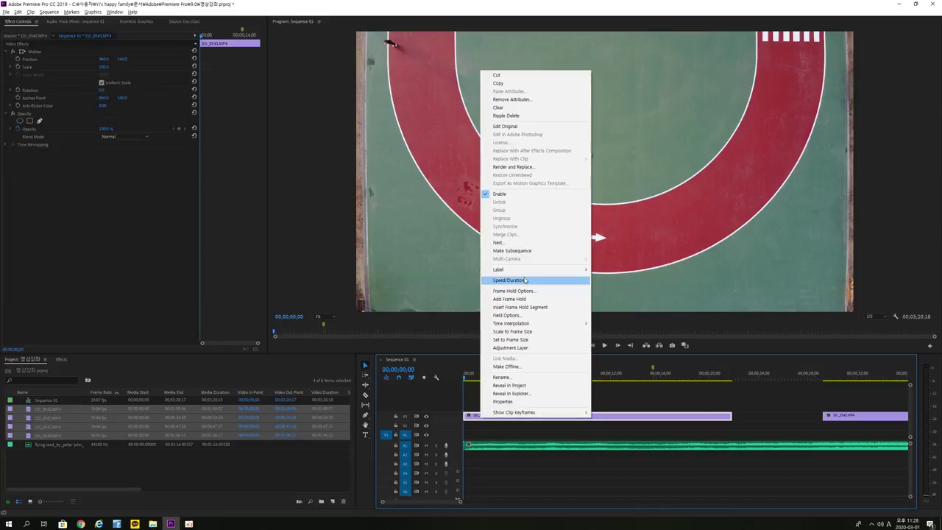
{"action": "left_click", "coordinate": [526, 281]}
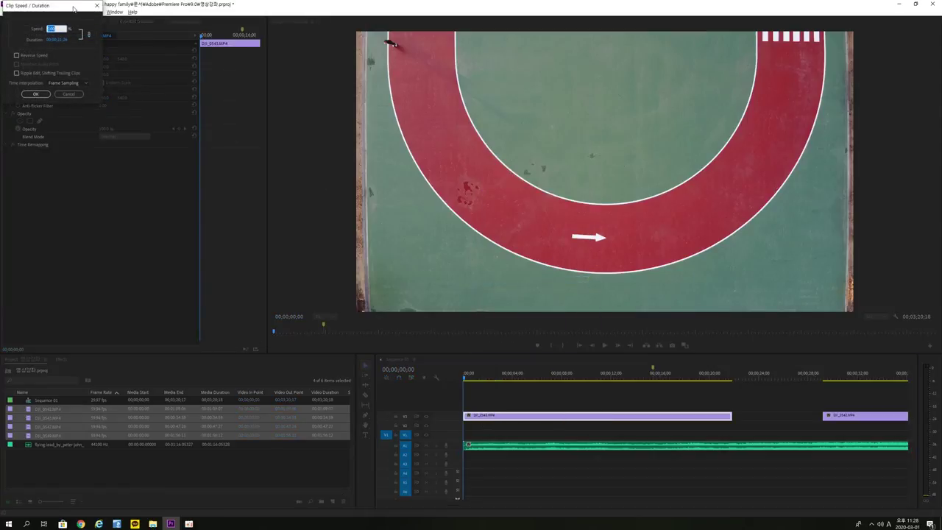
{"action": "left_click_drag", "start_coordinate": [73, 9], "coordinate": [360, 152]}
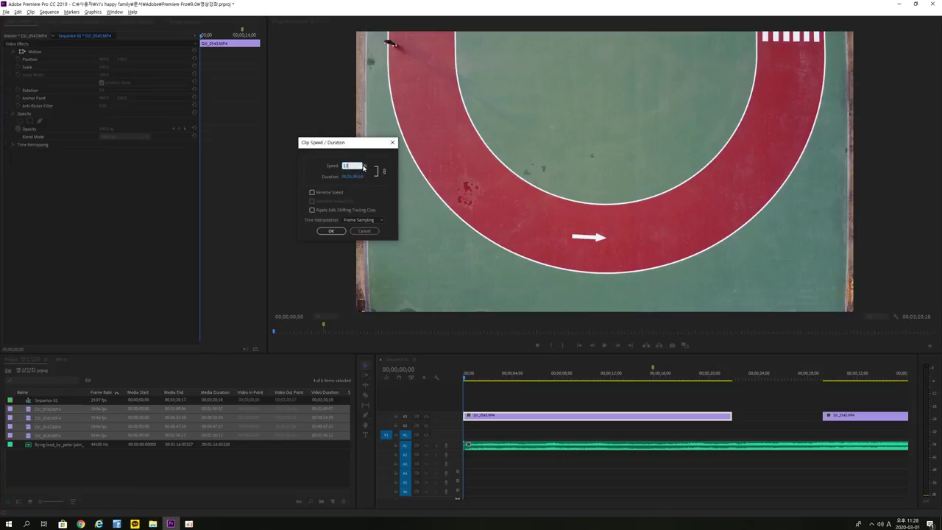
{"action": "key", "text": "Return"}
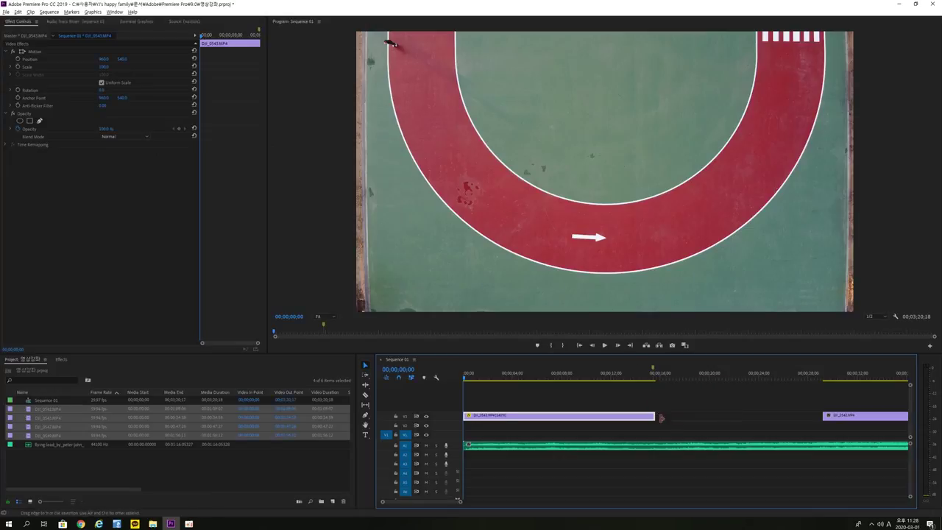
Cut the sped-up DJI_0543 clip at the beat marker and delete the leftover piece after it
{"action": "left_click_drag", "start_coordinate": [467, 401], "coordinate": [653, 403]}
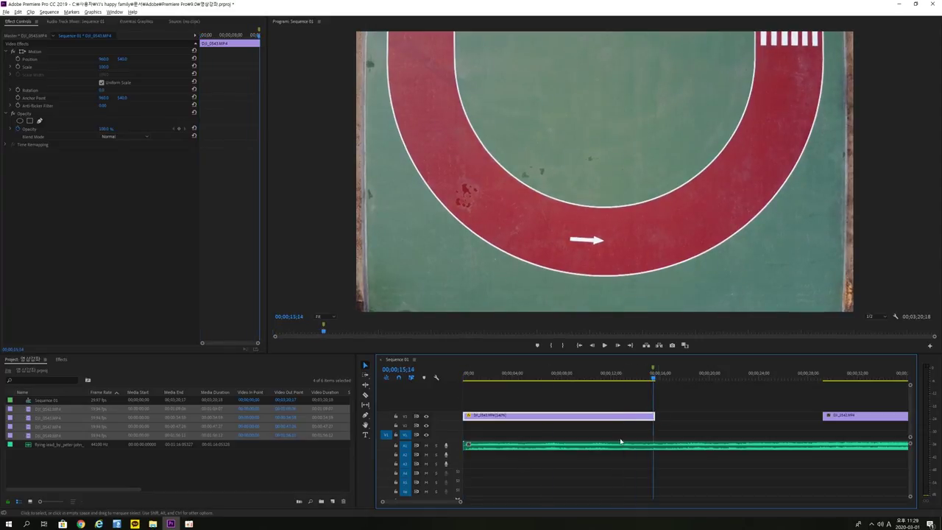
{"action": "left_click_drag", "start_coordinate": [459, 501], "coordinate": [434, 501]}
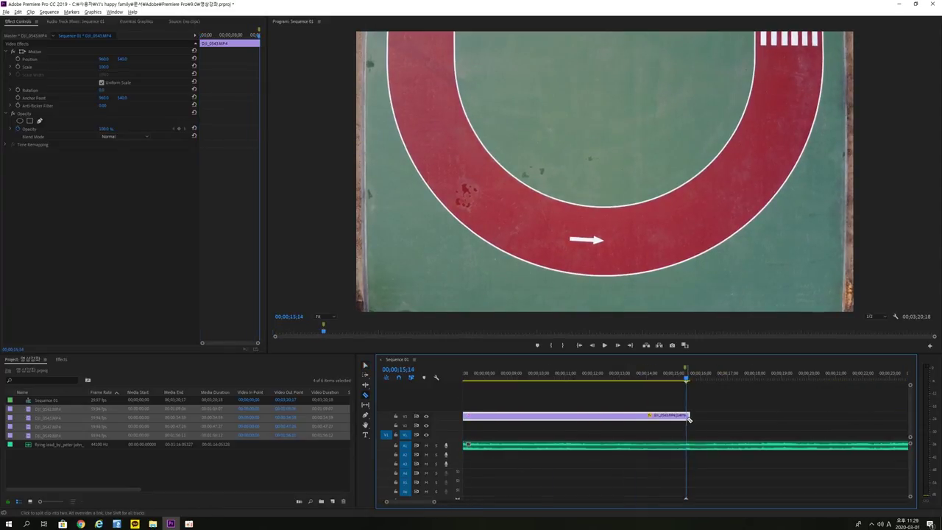
{"action": "key", "text": "v"}
{"action": "left_click_drag", "start_coordinate": [689, 401], "coordinate": [684, 415]}
{"action": "left_click", "coordinate": [682, 414]}
{"action": "left_click", "coordinate": [682, 401]}
Play the sequence from the start to check the sped-up DJI_0543 clip against the music
{"action": "left_click_drag", "start_coordinate": [678, 373], "coordinate": [464, 373]}
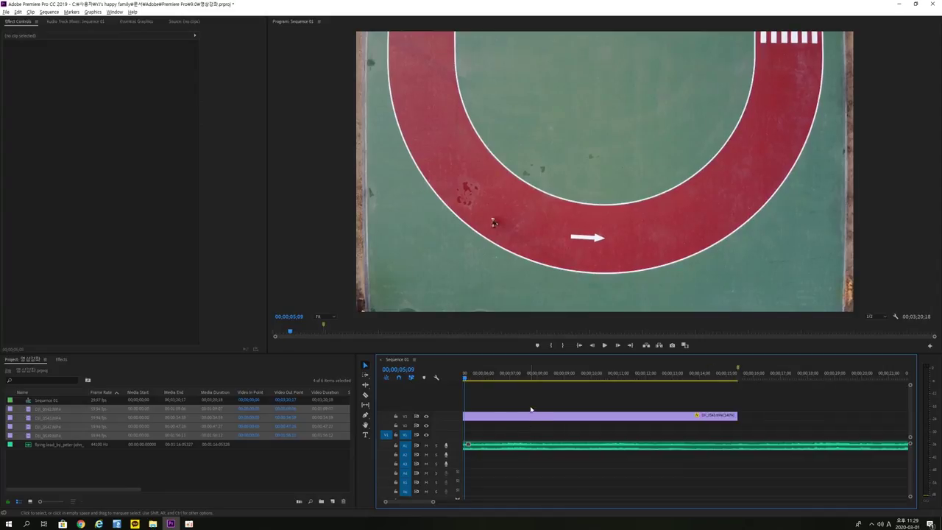
{"action": "scroll", "coordinate": [443, 413], "scroll_direction": "up", "scroll_amount": 2}
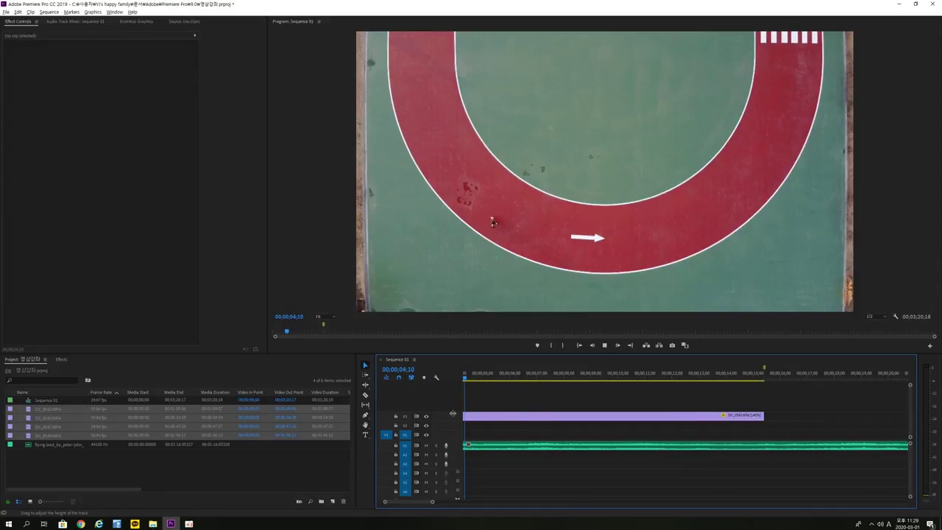
{"action": "key", "text": "equal"}
{"action": "key", "text": "minus"}
{"action": "key", "text": "Home"}
{"action": "key", "text": "space"}
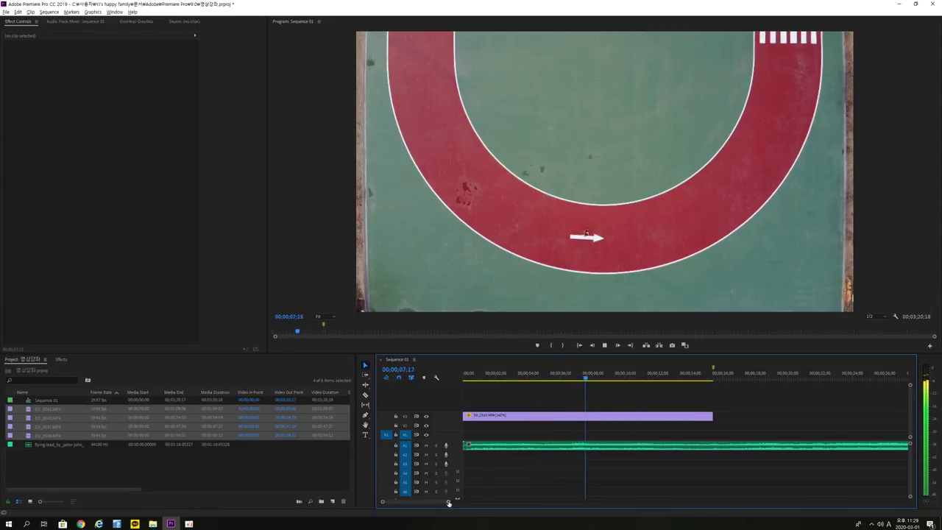
Move the first DJI_0542 section directly after DJI_0543 and close the gap before the second DJI_0542 section
{"action": "left_click_drag", "start_coordinate": [448, 502], "coordinate": [482, 501]}
{"action": "left_click_drag", "start_coordinate": [713, 421], "coordinate": [610, 421]}
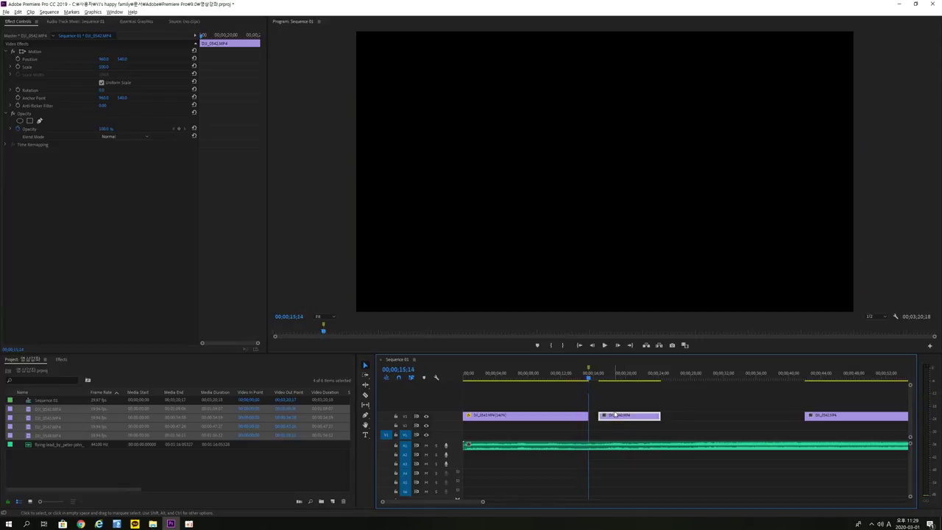
{"action": "left_click", "coordinate": [586, 407]}
{"action": "key", "text": "space"}
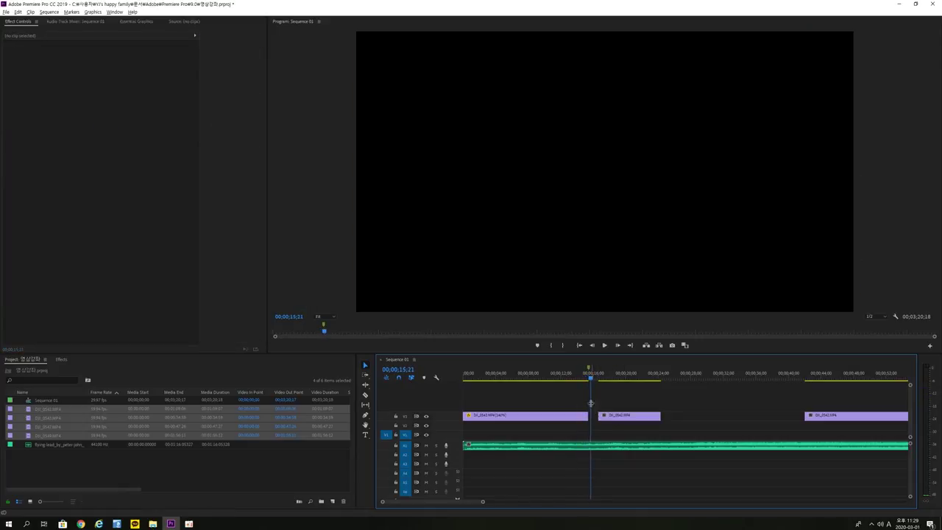
{"action": "key", "text": "space"}
{"action": "key", "text": "space"}
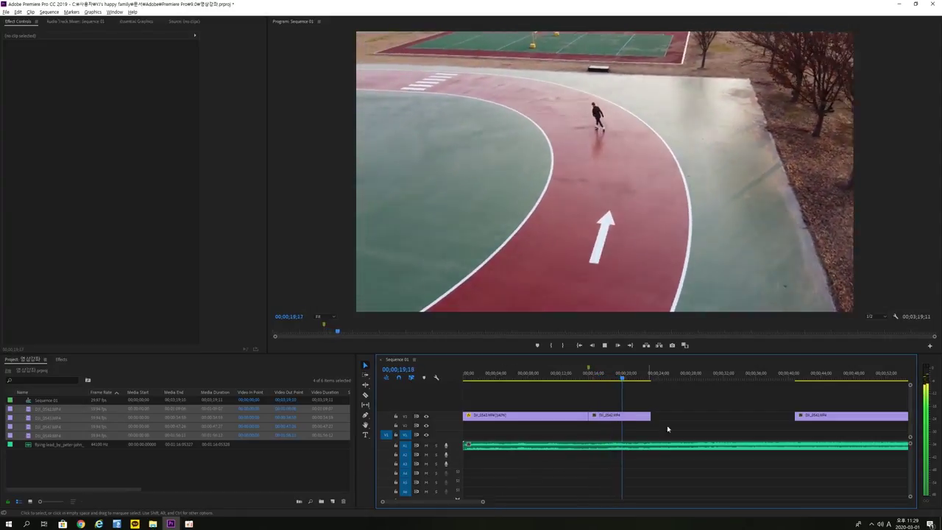
{"action": "left_click", "coordinate": [747, 418]}
{"action": "key", "text": "Delete"}
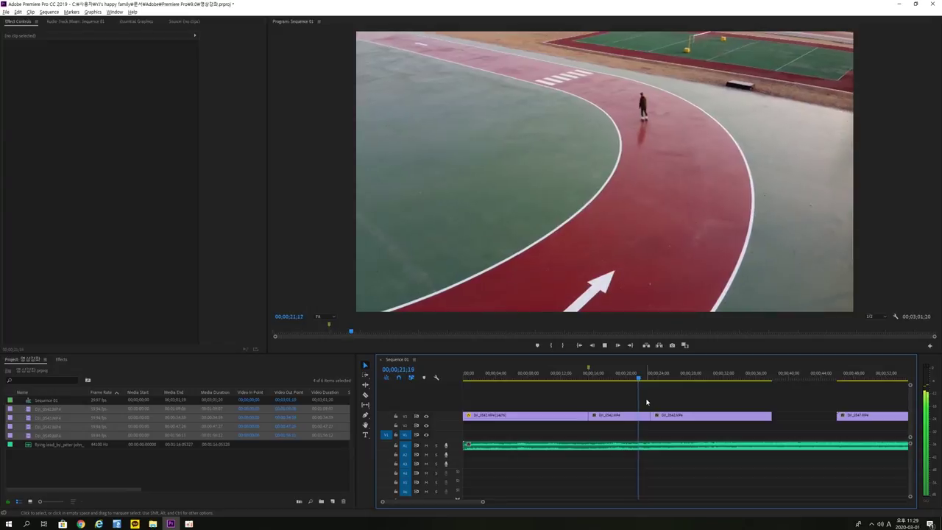
Play the transition from DJI_0543, ripple-delete the opening of the first DJI_0542 section and return to 00;00;15;04
{"action": "left_click_drag", "start_coordinate": [587, 373], "coordinate": [585, 405]}
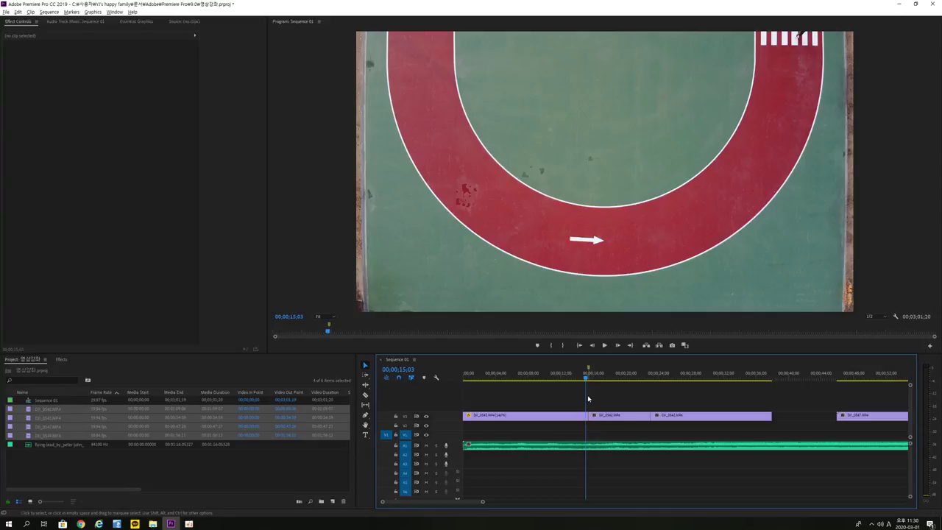
{"action": "key", "text": "space"}
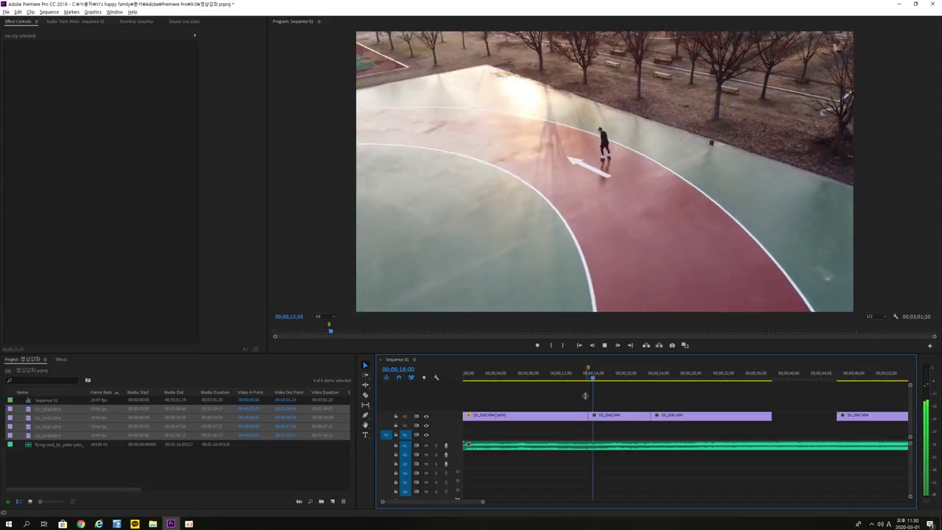
{"action": "key", "text": "space"}
{"action": "left_click", "coordinate": [594, 416]}
{"action": "key", "text": "shift+Delete"}
{"action": "left_click_drag", "start_coordinate": [599, 373], "coordinate": [585, 399]}
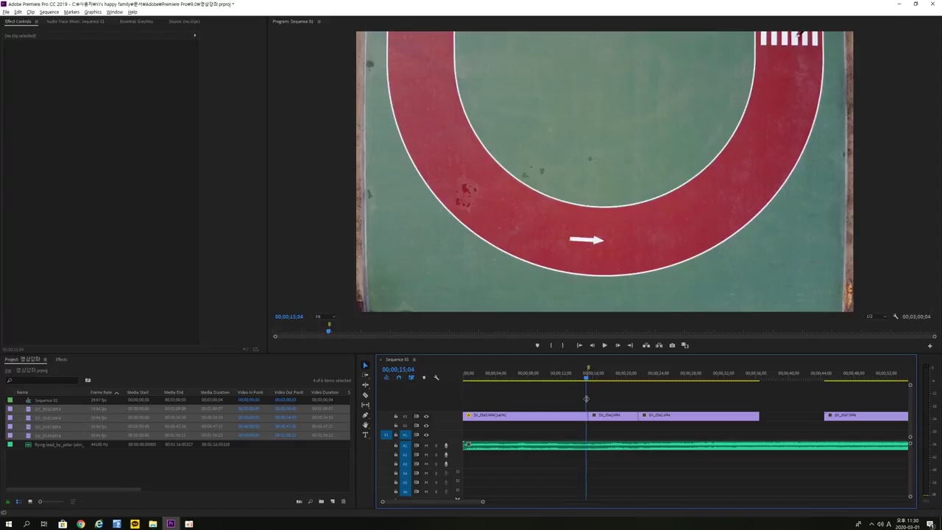
Replay the first DJI_0542 section from 00;00;15;04 and from around 00;00;17;07 to check it against the music
{"action": "key", "text": "space"}
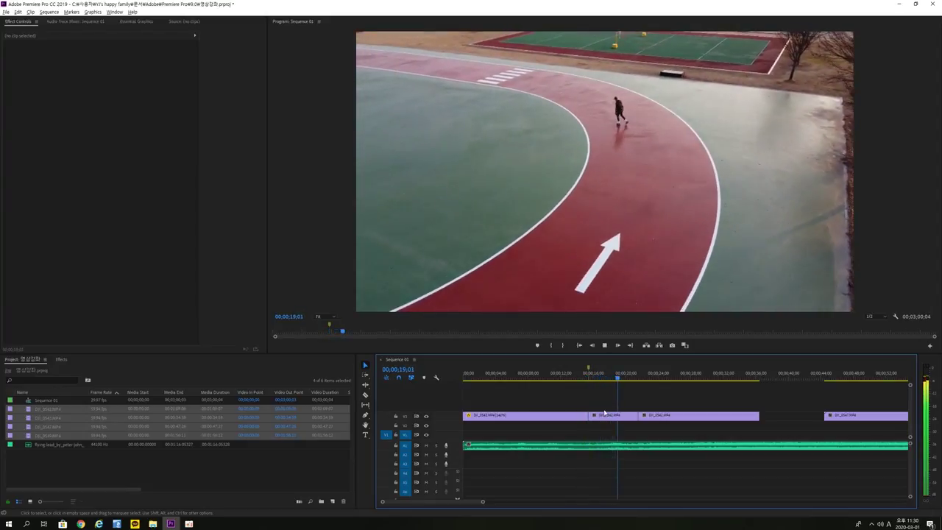
{"action": "key", "text": "space"}
{"action": "left_click_drag", "start_coordinate": [617, 373], "coordinate": [601, 403]}
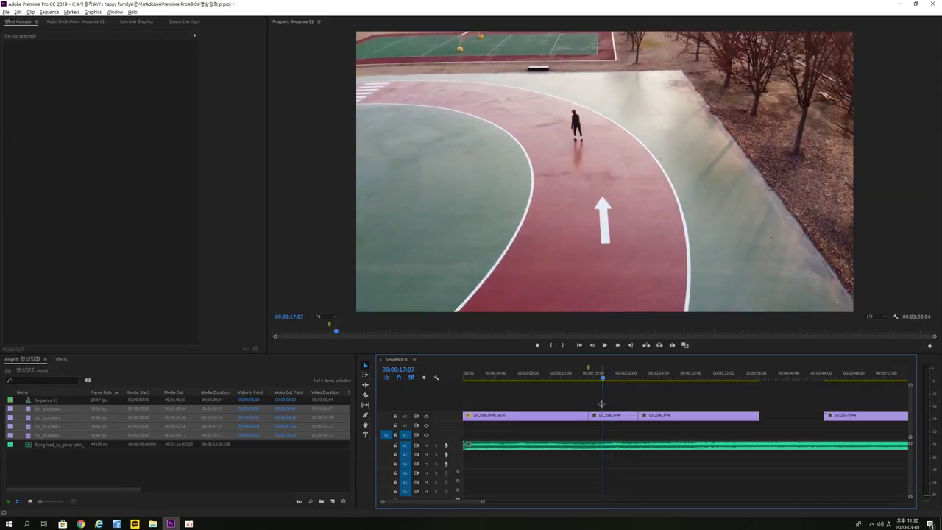
{"action": "key", "text": "space"}
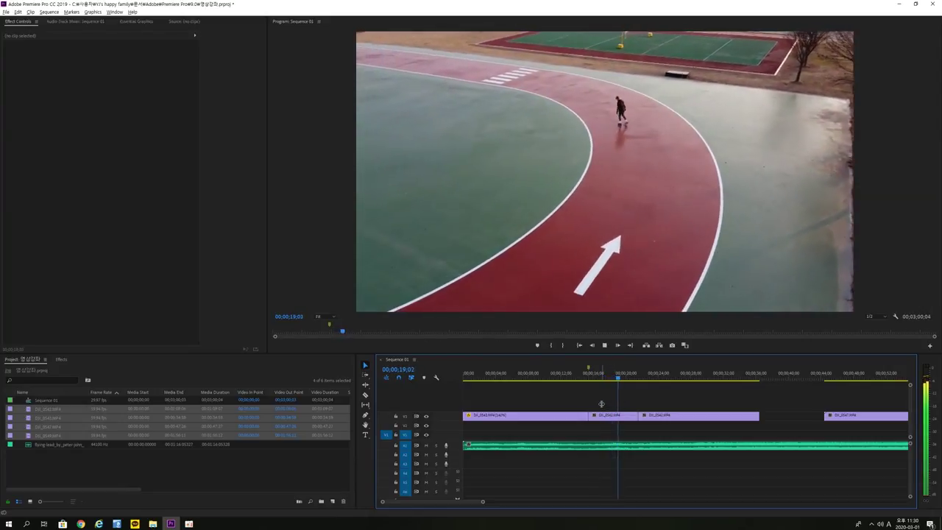
{"action": "key", "text": "space"}
{"action": "left_click_drag", "start_coordinate": [622, 406], "coordinate": [604, 408]}
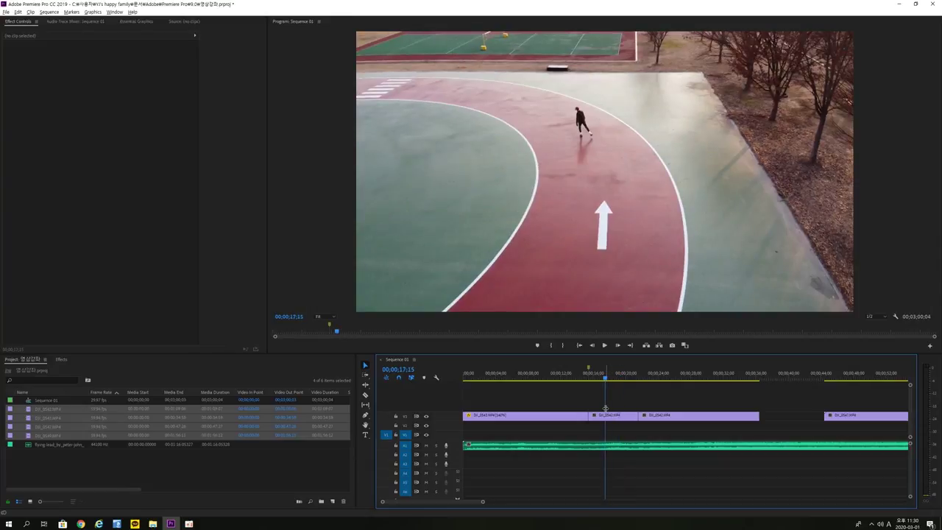
{"action": "key", "text": "space"}
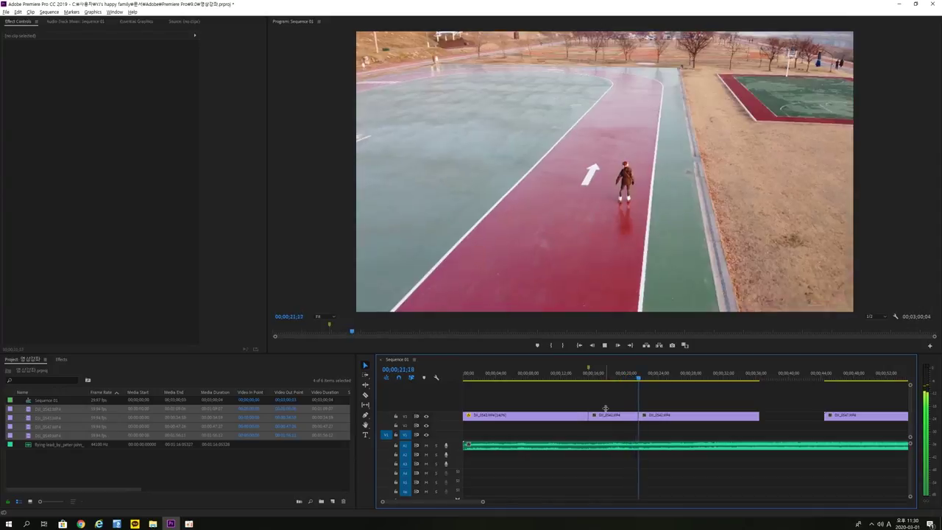
Play the sequence from 00;00;11;23 to the end of the second DJI_0542 section to check the arrangement
{"action": "key", "text": "space"}
{"action": "key", "text": "space"}
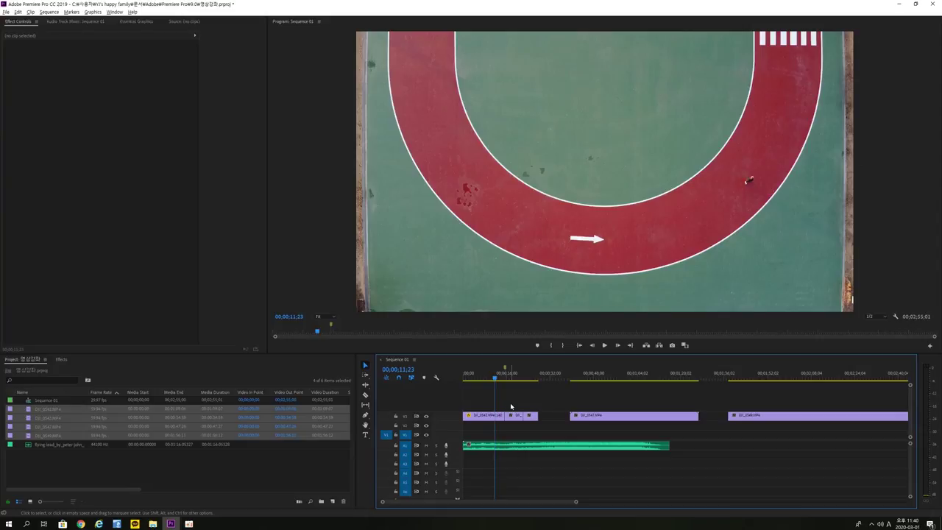
{"action": "key", "text": "space"}
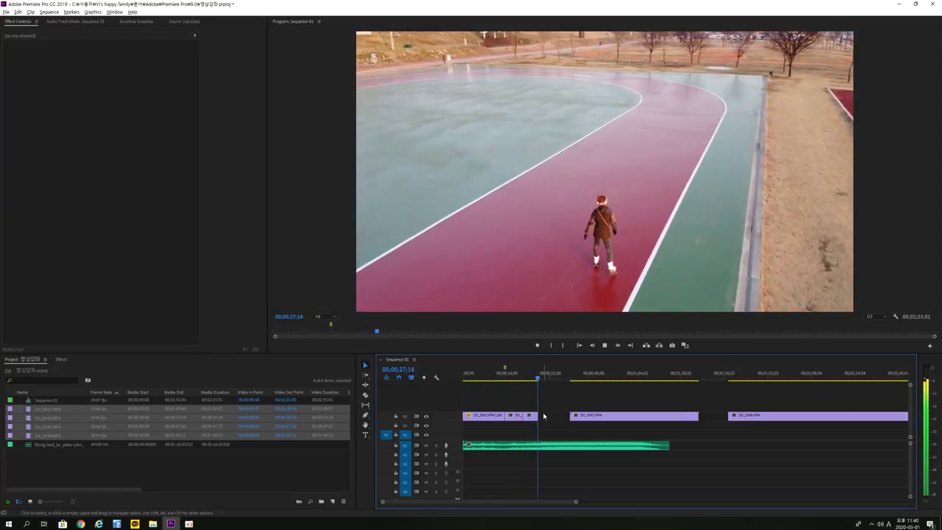
{"action": "key", "text": "space"}
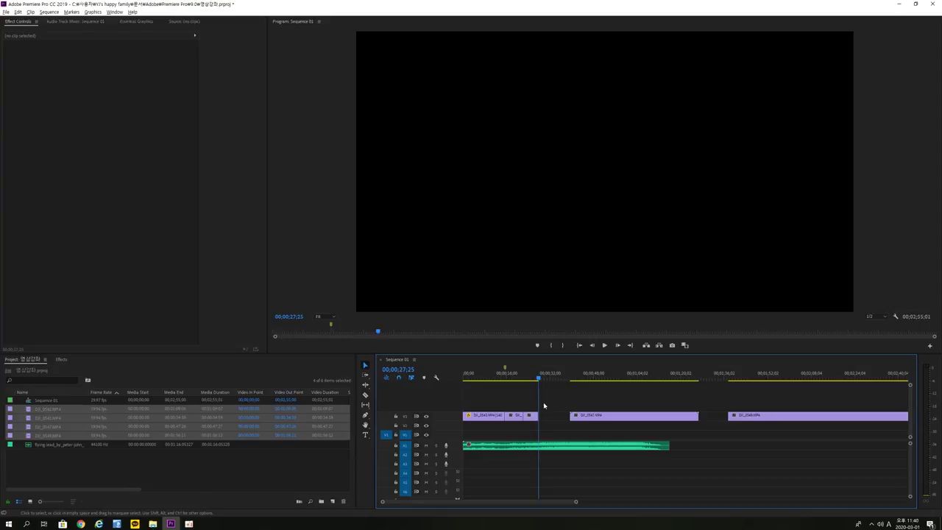
Move DJI_0547 directly after the second DJI_0542 section and scrub through it from start to end
{"action": "left_click_drag", "start_coordinate": [542, 401], "coordinate": [574, 409]}
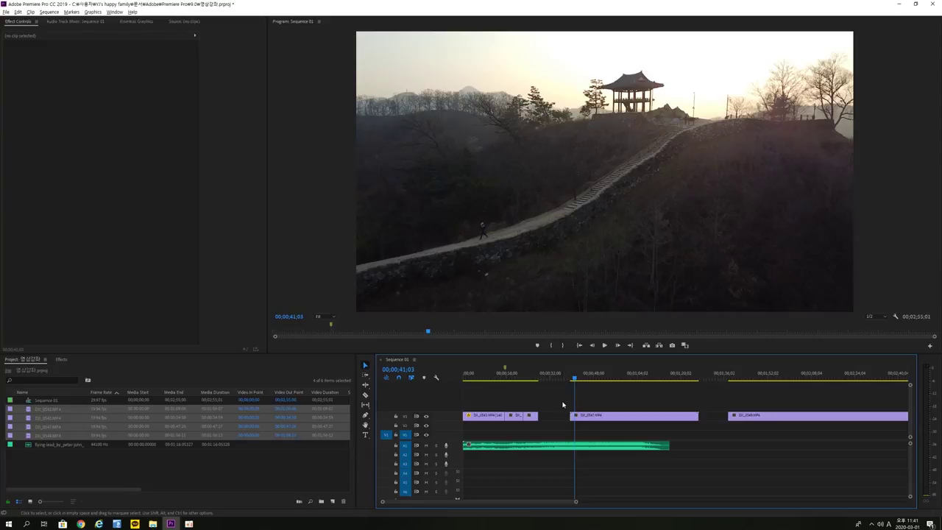
{"action": "left_click_drag", "start_coordinate": [575, 399], "coordinate": [608, 400]}
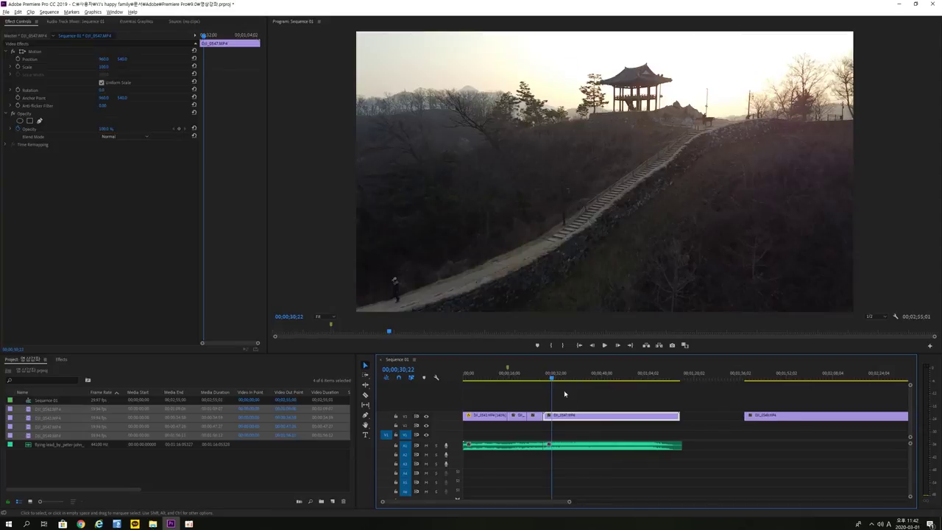
{"action": "left_click_drag", "start_coordinate": [567, 505], "coordinate": [509, 503]}
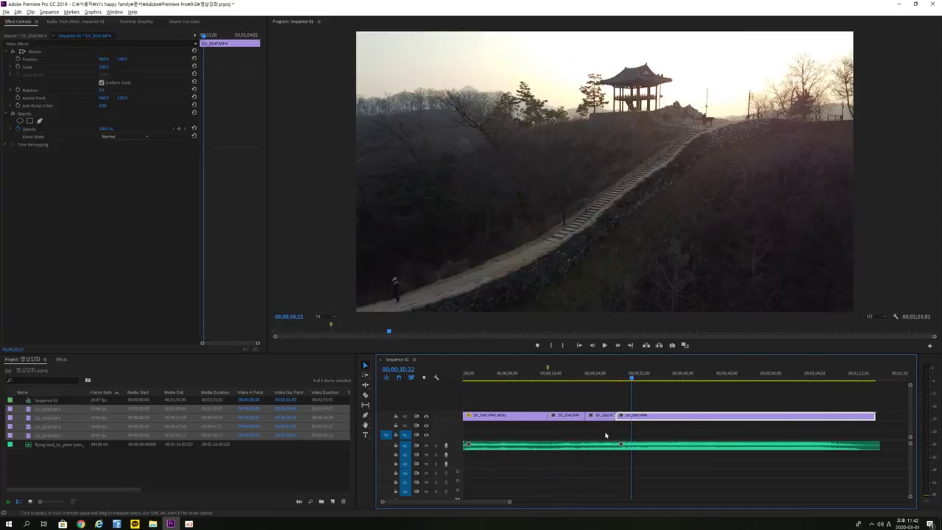
{"action": "left_click_drag", "start_coordinate": [629, 405], "coordinate": [616, 404]}
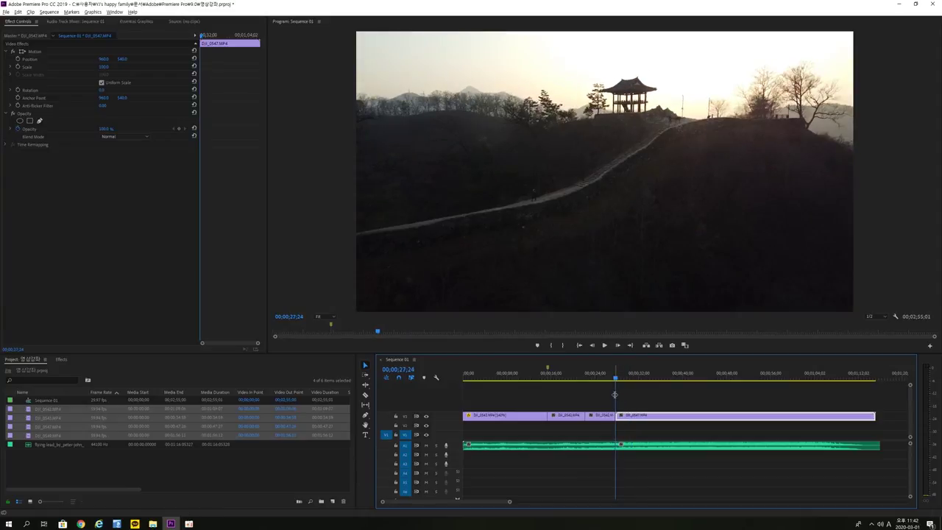
{"action": "left_click_drag", "start_coordinate": [615, 395], "coordinate": [874, 394]}
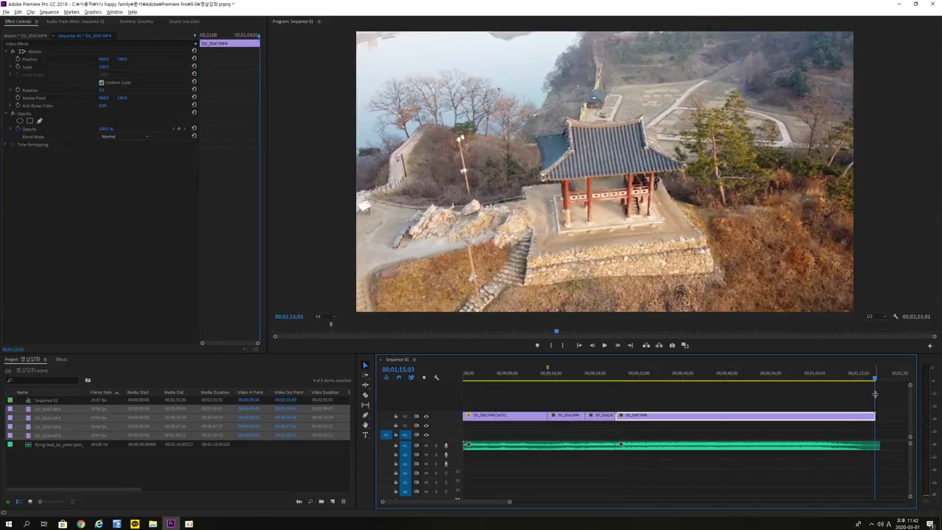
{"action": "left_click_drag", "start_coordinate": [875, 394], "coordinate": [615, 390]}
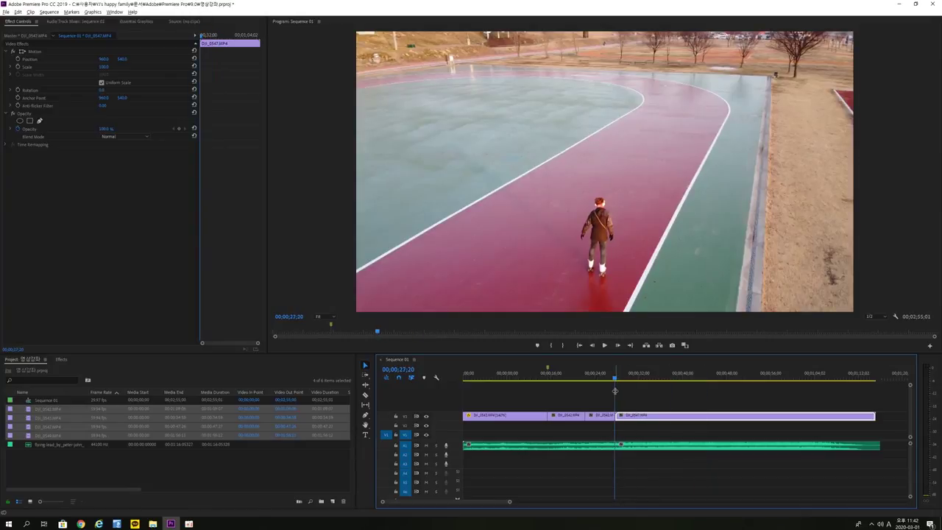
Play into DJI_0547 to find the start of the speed ramp and cut the clip at 00;00;33;06
{"action": "key", "text": "space"}
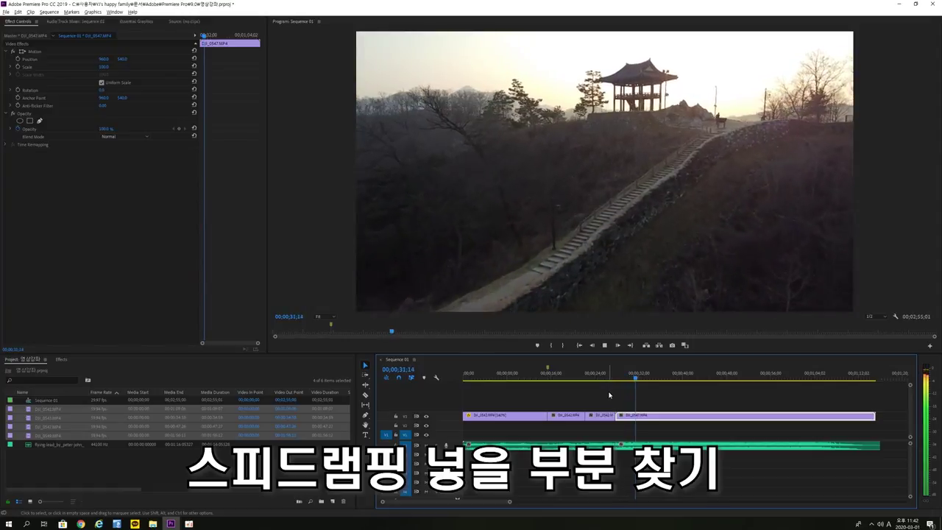
{"action": "key", "text": "space"}
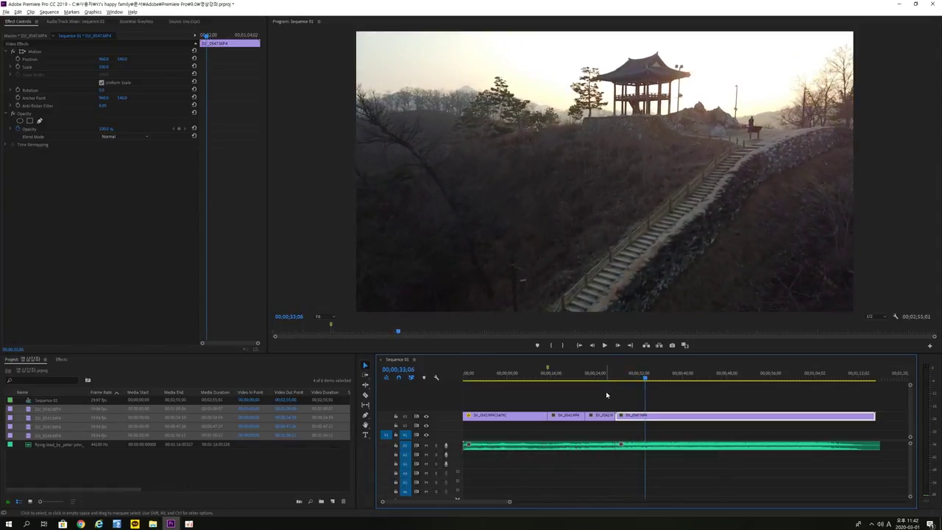
{"action": "key", "text": "c"}
{"action": "left_click", "coordinate": [646, 416]}
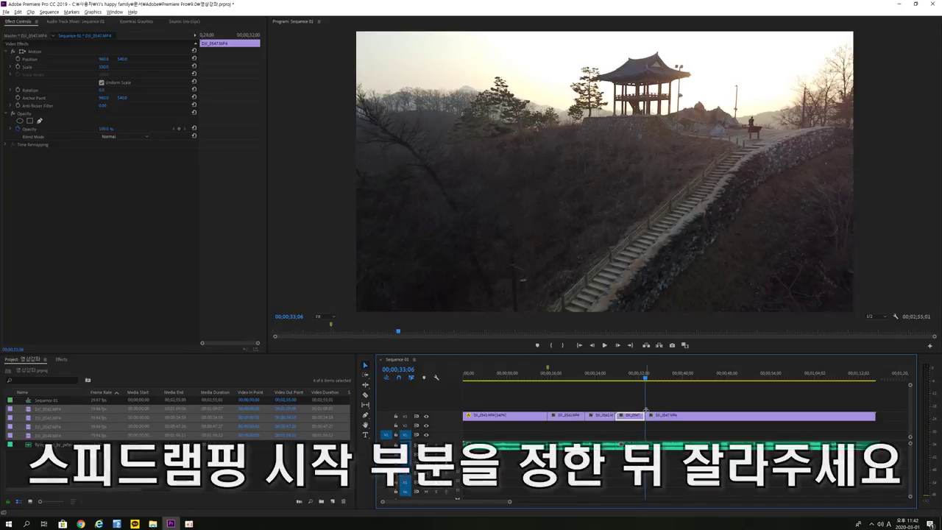
Cut DJI_0547 a second time at 00;00;41;20 to mark the end of the speed ramp and play past the cut
{"action": "left_click_drag", "start_coordinate": [510, 502], "coordinate": [435, 502]}
{"action": "scroll", "coordinate": [580, 445], "scroll_direction": "down", "scroll_amount": 2}
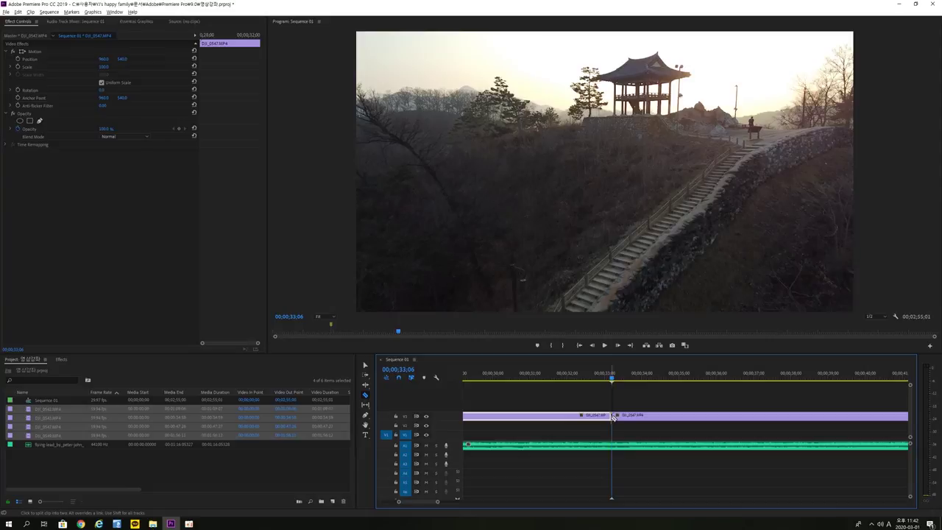
{"action": "key", "text": "space"}
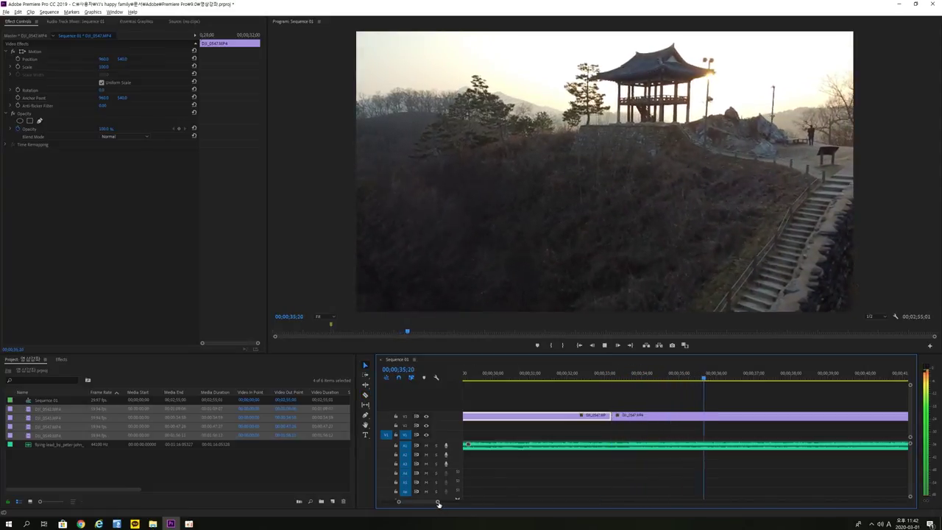
{"action": "left_click_drag", "start_coordinate": [438, 503], "coordinate": [442, 503]}
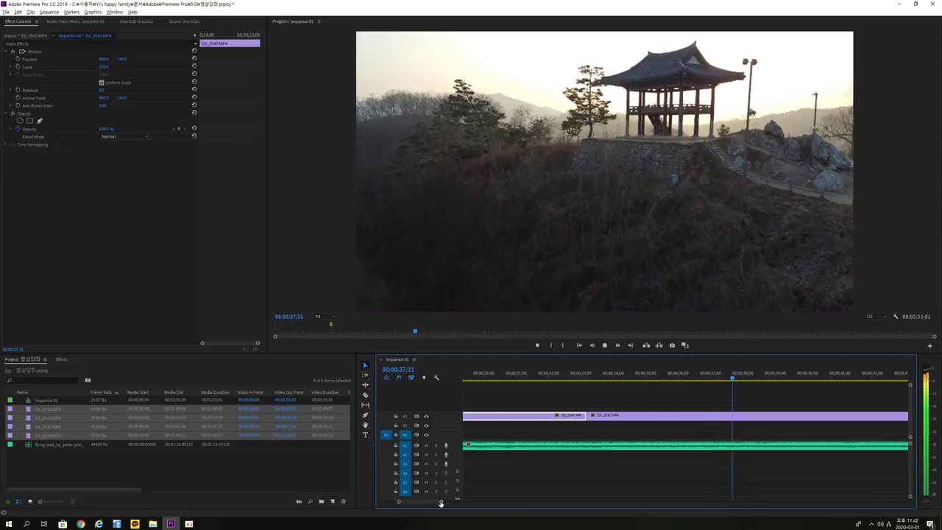
{"action": "key", "text": "space"}
{"action": "left_click_drag", "start_coordinate": [750, 403], "coordinate": [861, 404]}
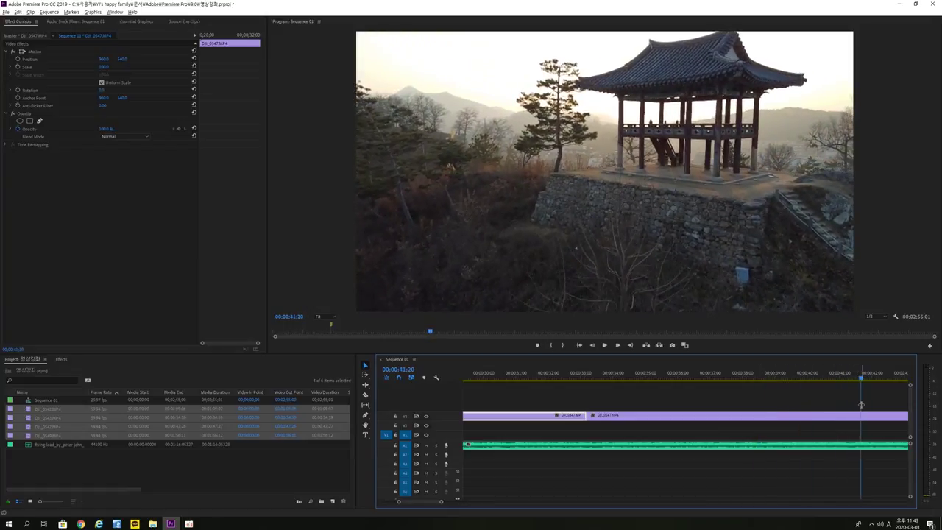
{"action": "key", "text": "space"}
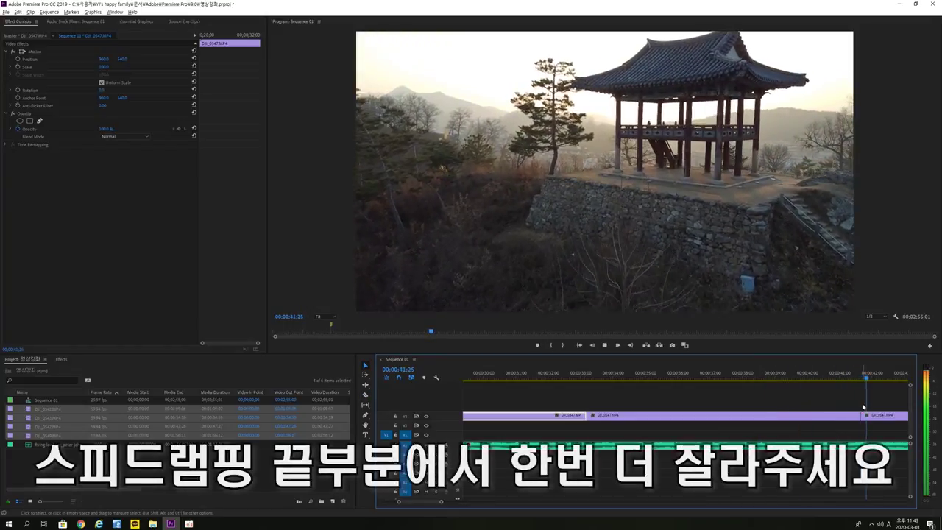
{"action": "key", "text": "space"}
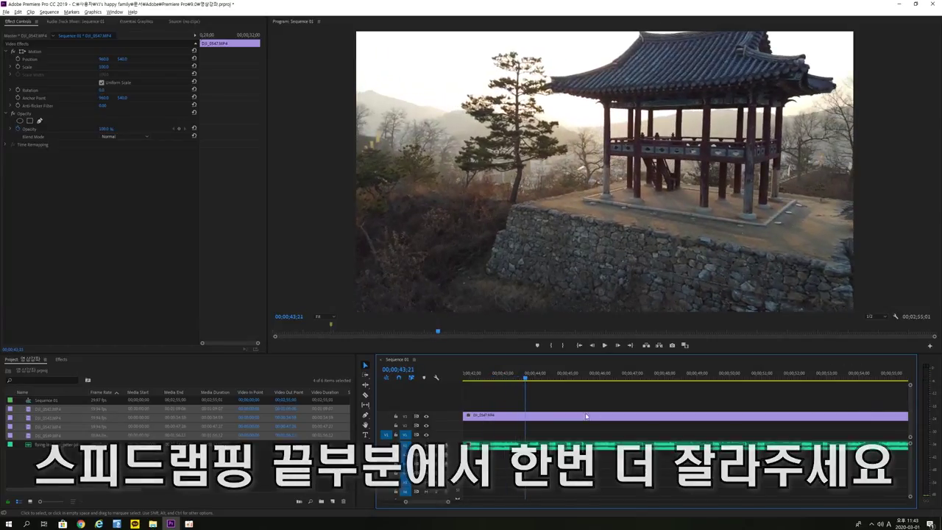
Set the speed of the middle DJI_0547 section between the two cuts to 1000%
{"action": "left_click_drag", "start_coordinate": [447, 503], "coordinate": [473, 502]}
{"action": "left_click_drag", "start_coordinate": [670, 397], "coordinate": [607, 401]}
{"action": "left_click", "coordinate": [554, 404]}
{"action": "left_click", "coordinate": [586, 417]}
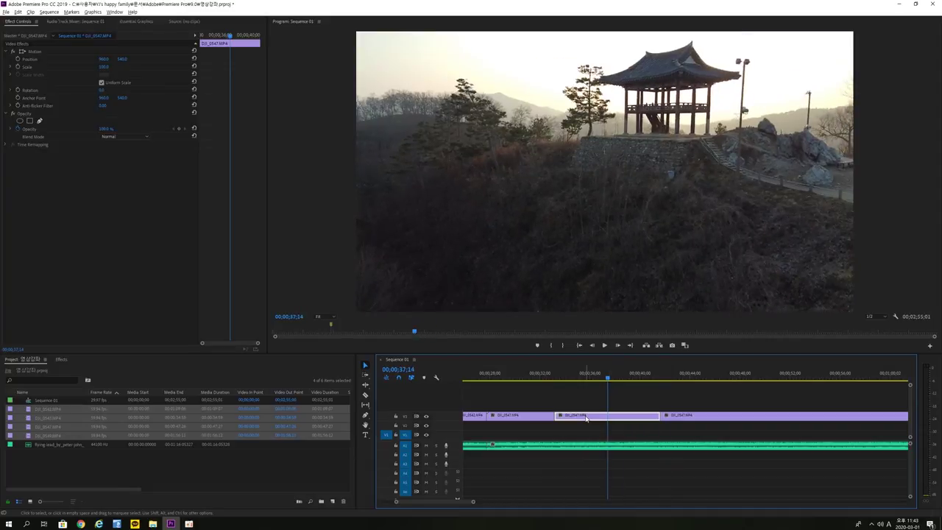
{"action": "right_click", "coordinate": [586, 417]}
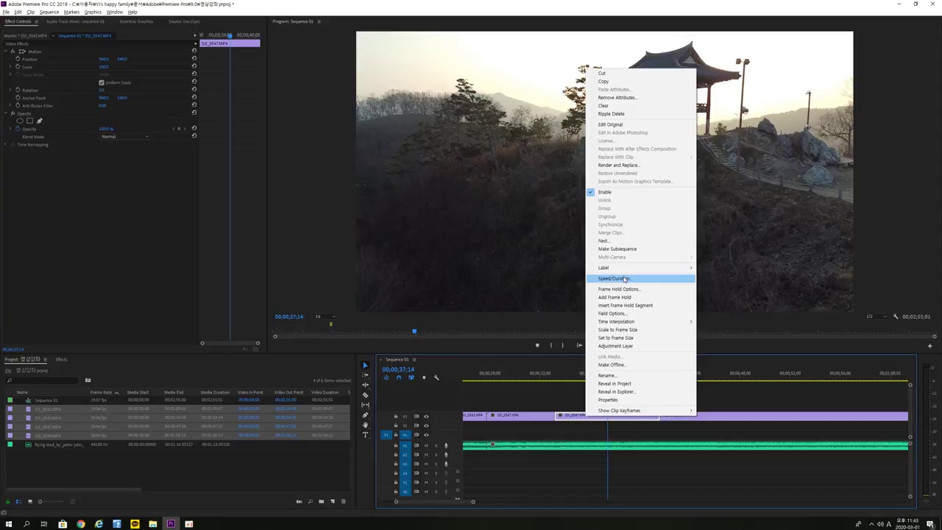
{"action": "left_click", "coordinate": [575, 427]}
{"action": "left_click", "coordinate": [581, 417]}
{"action": "right_click", "coordinate": [581, 418]}
{"action": "left_click", "coordinate": [609, 280]}
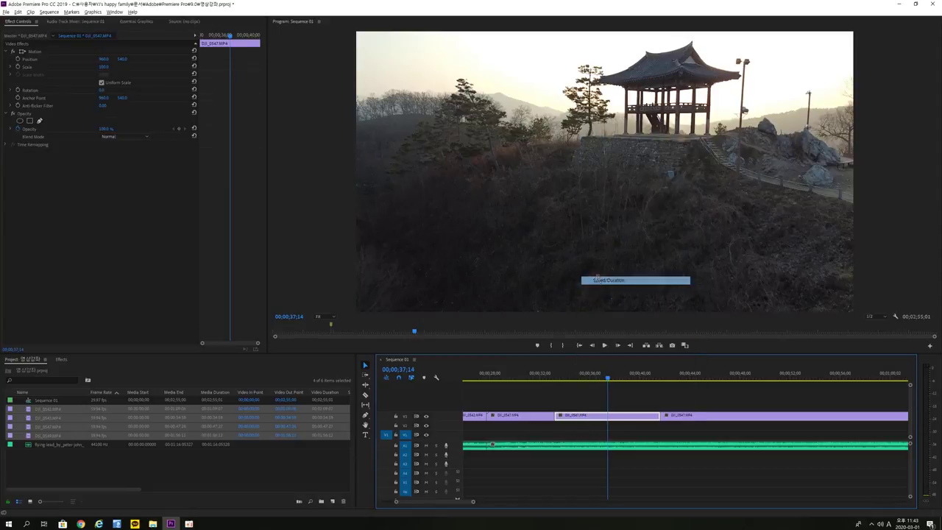
{"action": "left_click_drag", "start_coordinate": [61, 9], "coordinate": [415, 231]}
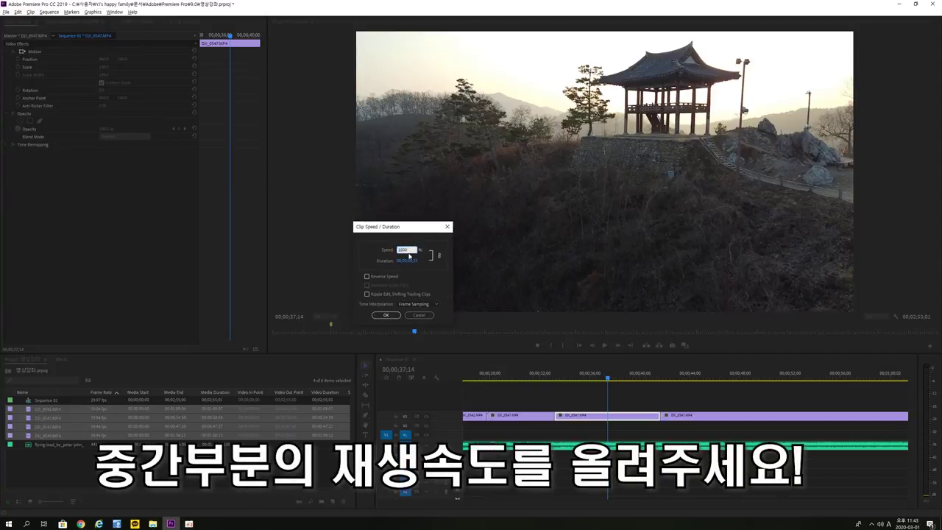
{"action": "type", "text": "1000"}
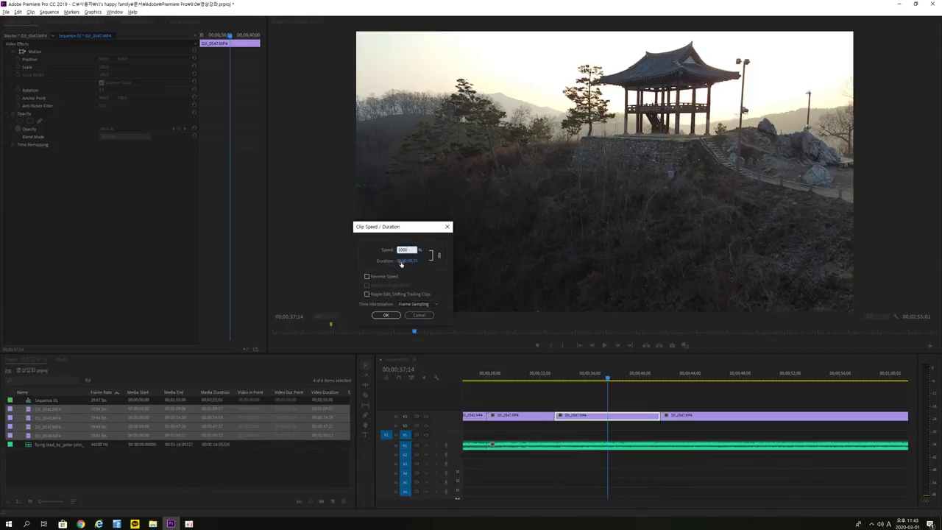
{"action": "key", "text": "Return"}
Close the gap after the sped-up DJI_0547 section and play the speed ramp from 00;00;29;03
{"action": "left_click", "coordinate": [580, 419]}
{"action": "key", "text": "Delete"}
{"action": "left_click_drag", "start_coordinate": [607, 405], "coordinate": [505, 405]}
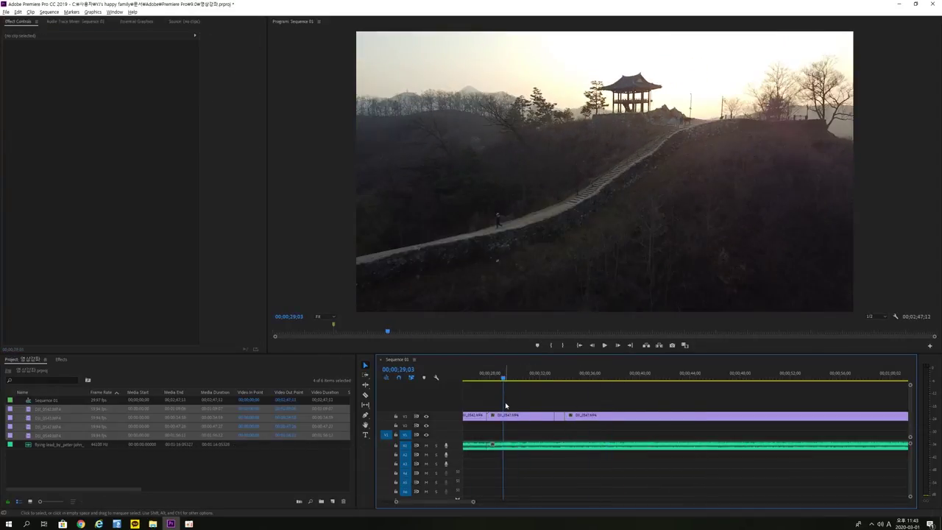
{"action": "key", "text": "space"}
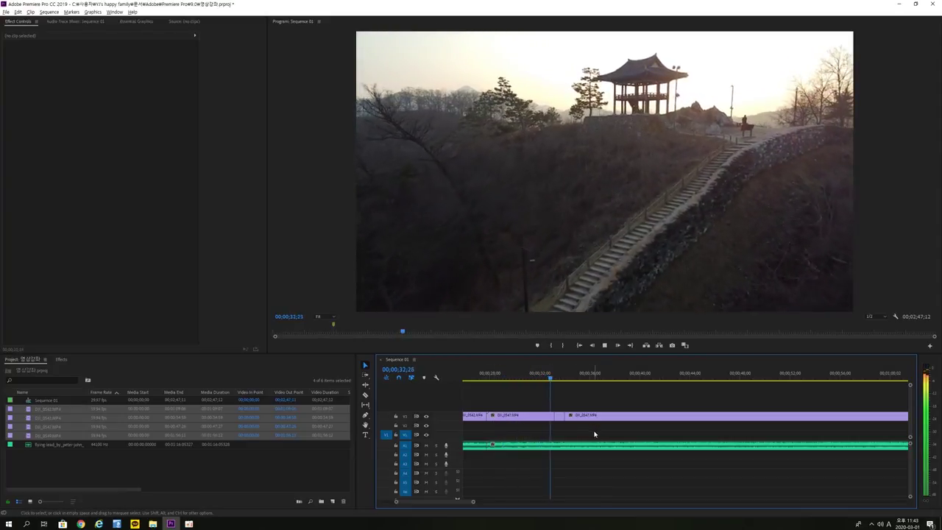
{"action": "key", "text": "space"}
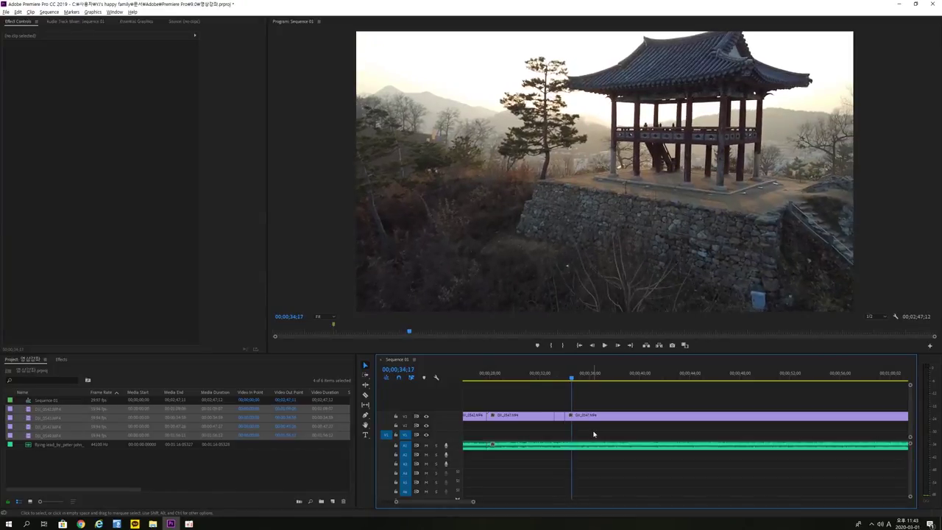
Show the Time Remapping Speed keyframes on the short sped-up DJI_0547 section
{"action": "left_click_drag", "start_coordinate": [572, 404], "coordinate": [559, 408]}
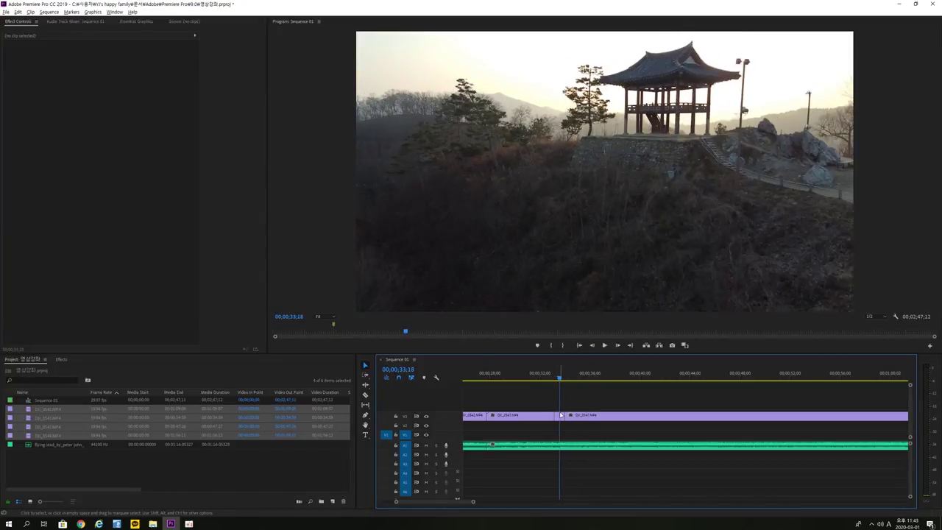
{"action": "right_click", "coordinate": [560, 415]}
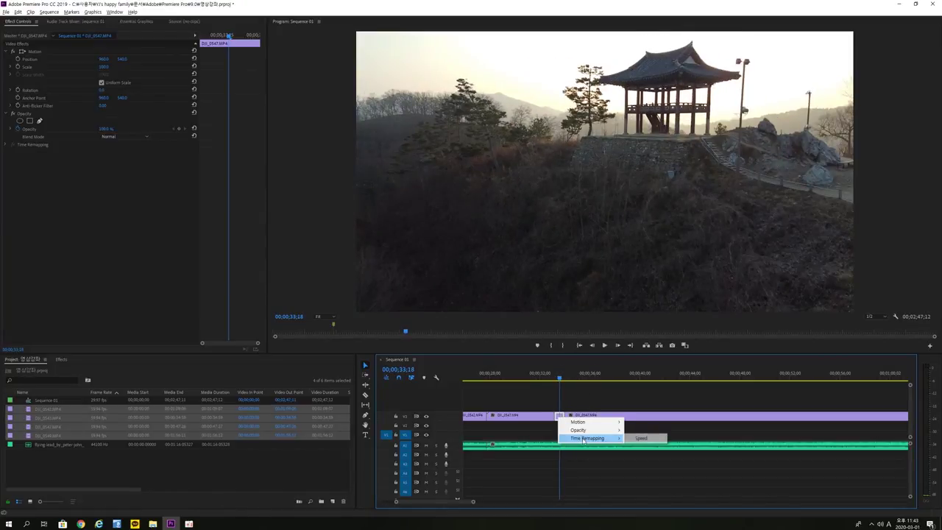
{"action": "left_click", "coordinate": [641, 438]}
{"action": "right_click", "coordinate": [559, 415]}
{"action": "key", "text": "Escape"}
{"action": "left_click", "coordinate": [559, 415]}
{"action": "mouse_move", "coordinate": [584, 438]}
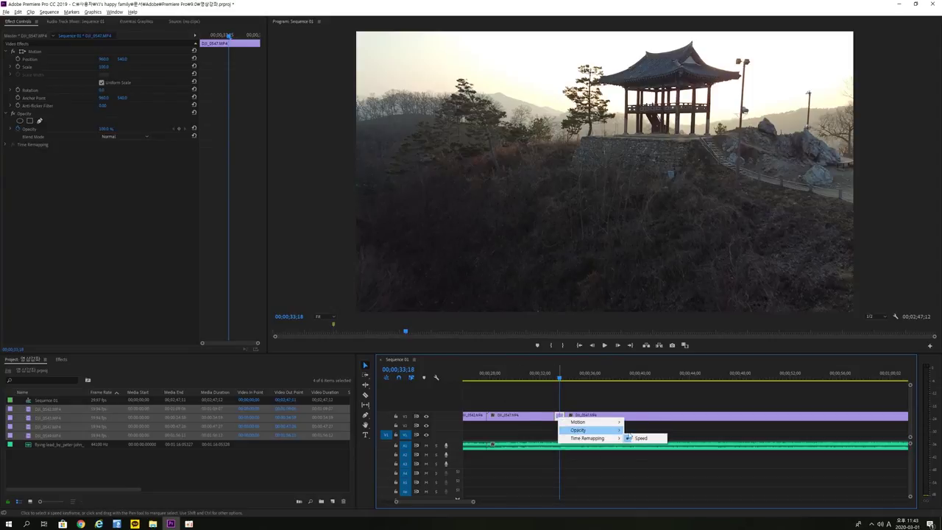
{"action": "left_click", "coordinate": [634, 438]}
{"action": "left_click", "coordinate": [560, 415]}
{"action": "key", "text": "Escape"}
Set the speed of the short sped-up DJI_0547 section to 10000%
{"action": "right_click", "coordinate": [559, 416]}
{"action": "left_click", "coordinate": [589, 279]}
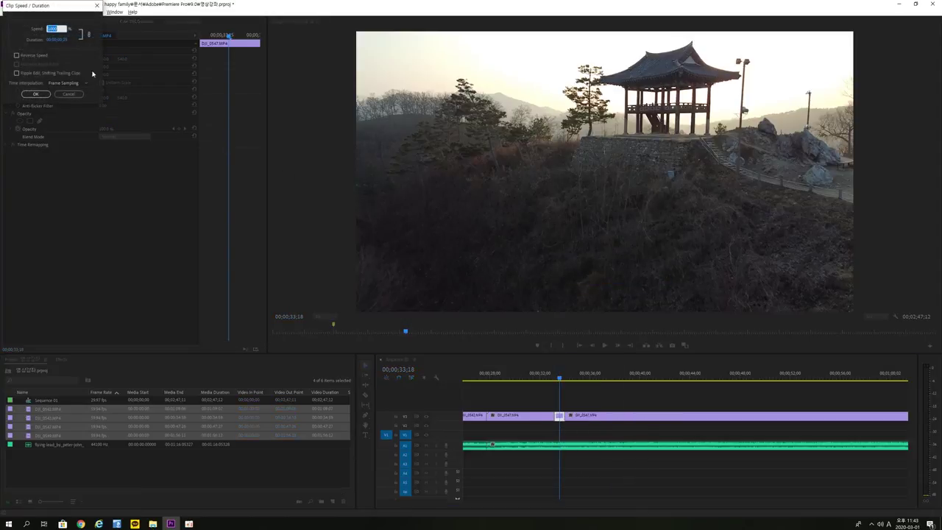
{"action": "left_click_drag", "start_coordinate": [66, 9], "coordinate": [257, 144]}
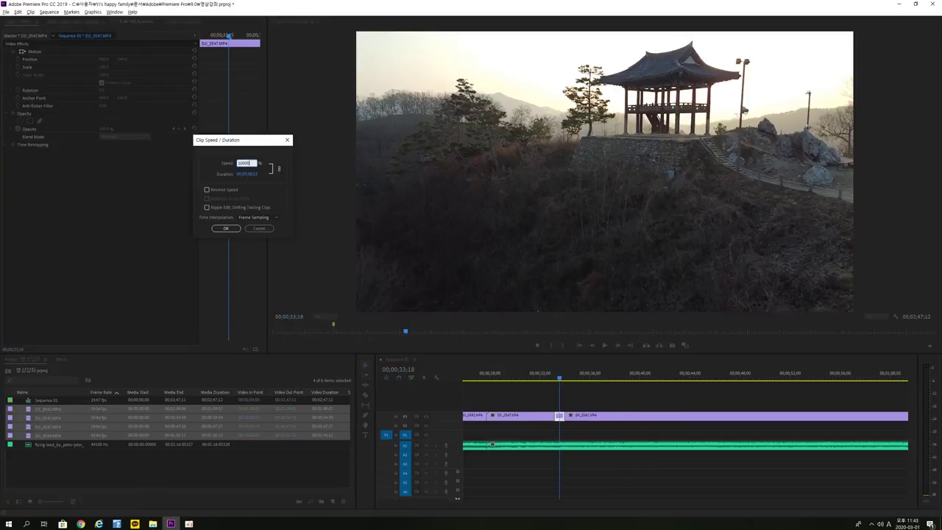
{"action": "key", "text": "Return"}
Close the gap after the 10000% DJI_0547 section and play the sequence across the speed ramp
{"action": "left_click", "coordinate": [563, 437]}
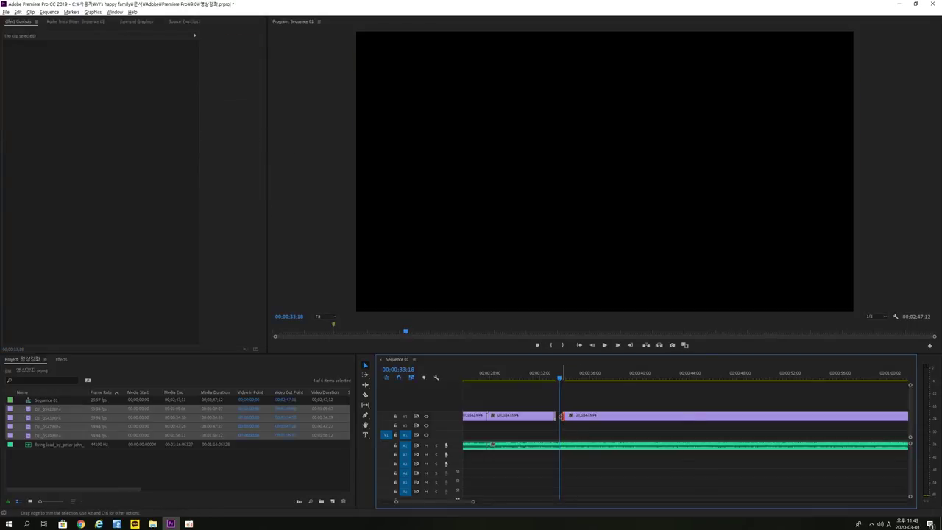
{"action": "key", "text": "Delete"}
{"action": "left_click_drag", "start_coordinate": [560, 403], "coordinate": [498, 404]}
{"action": "key", "text": "space"}
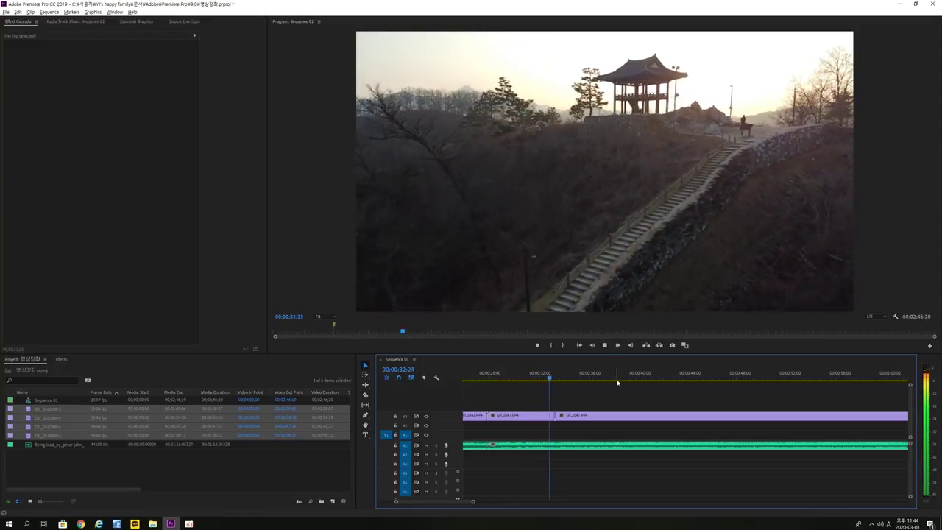
{"action": "key", "text": "space"}
Undo the speed changes on the middle DJI_0547 section and apply a new high Speed/Duration setting to it
{"action": "left_click_drag", "start_coordinate": [566, 417], "coordinate": [661, 418]}
{"action": "left_click", "coordinate": [588, 418]}
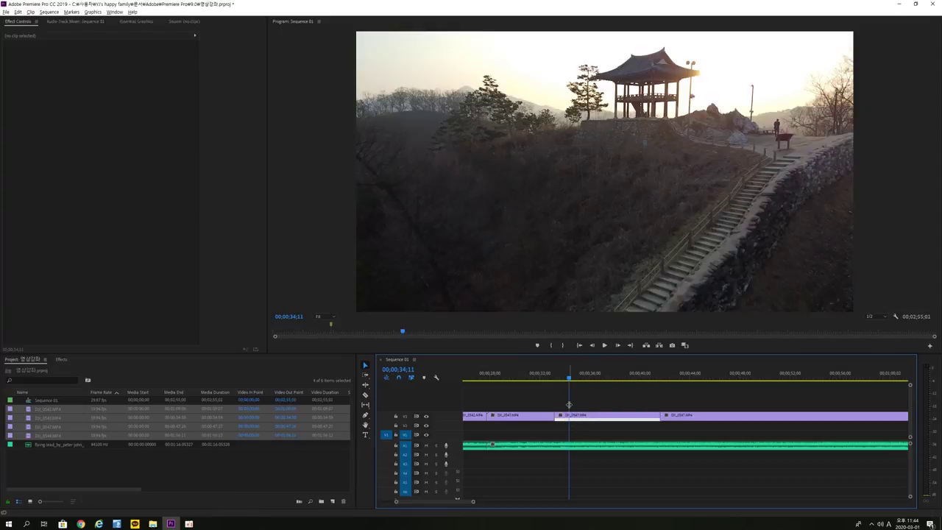
{"action": "key", "text": "Up"}
{"action": "right_click", "coordinate": [575, 416]}
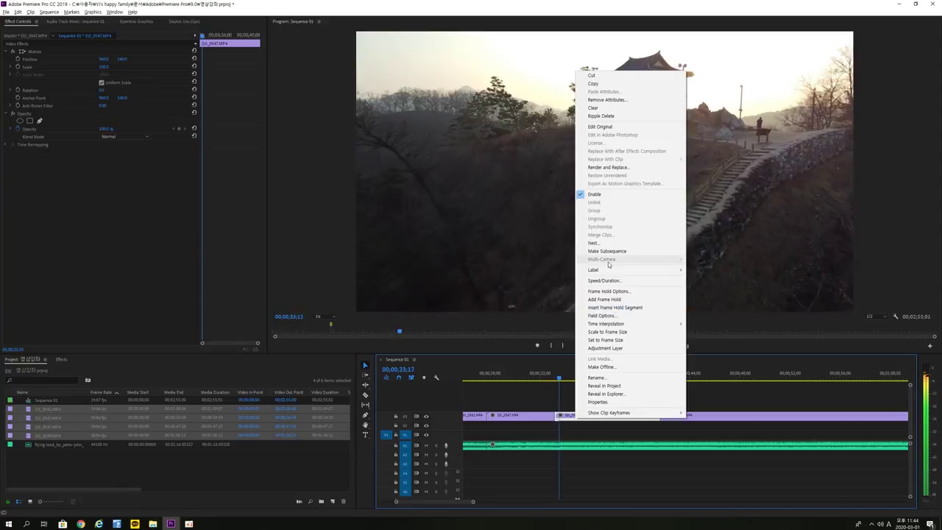
{"action": "left_click", "coordinate": [604, 281]}
{"action": "key", "text": "Return"}
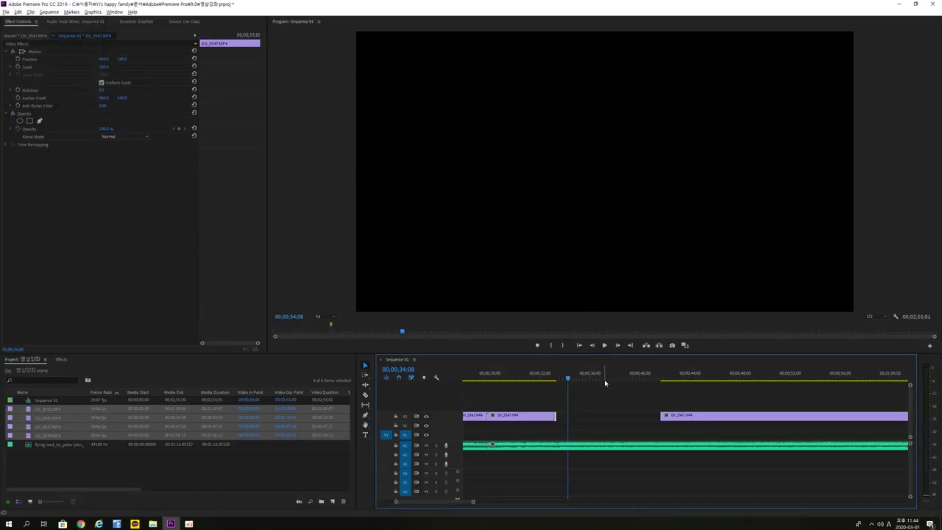
Close the gap after the sped-up DJI_0547 section and play across the join
{"action": "left_click", "coordinate": [610, 425]}
{"action": "key", "text": "Delete"}
{"action": "key", "text": "space"}
{"action": "left_click", "coordinate": [544, 374]}
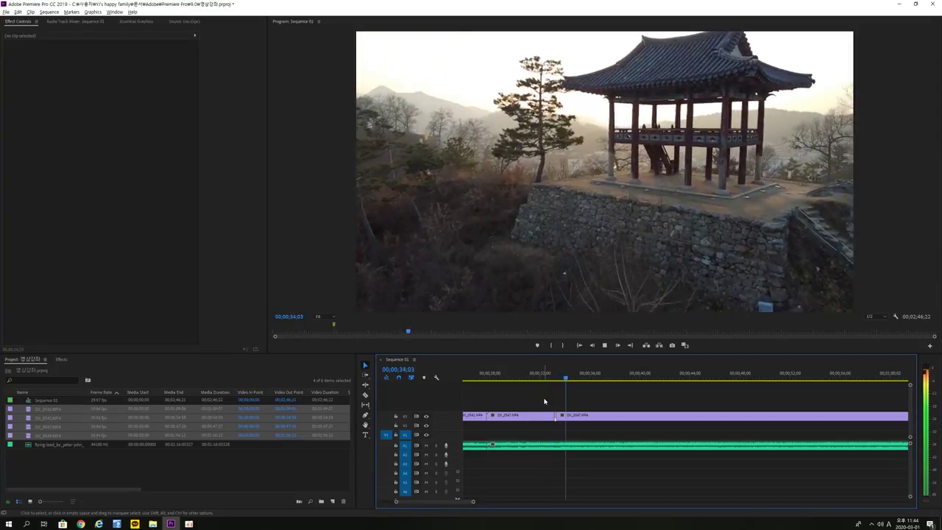
{"action": "key", "text": "space"}
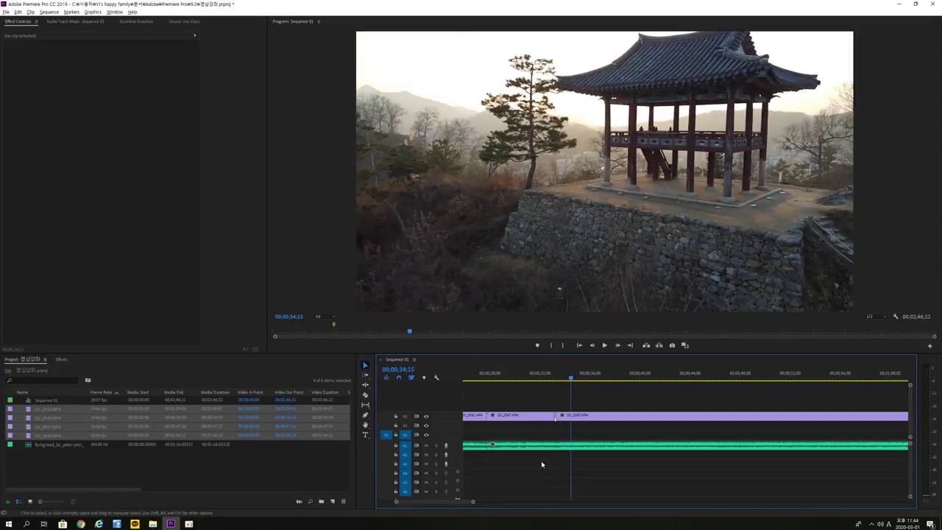
Replay the speed ramp from 00;00;28;28 to check it against the music
{"action": "left_click", "coordinate": [501, 376]}
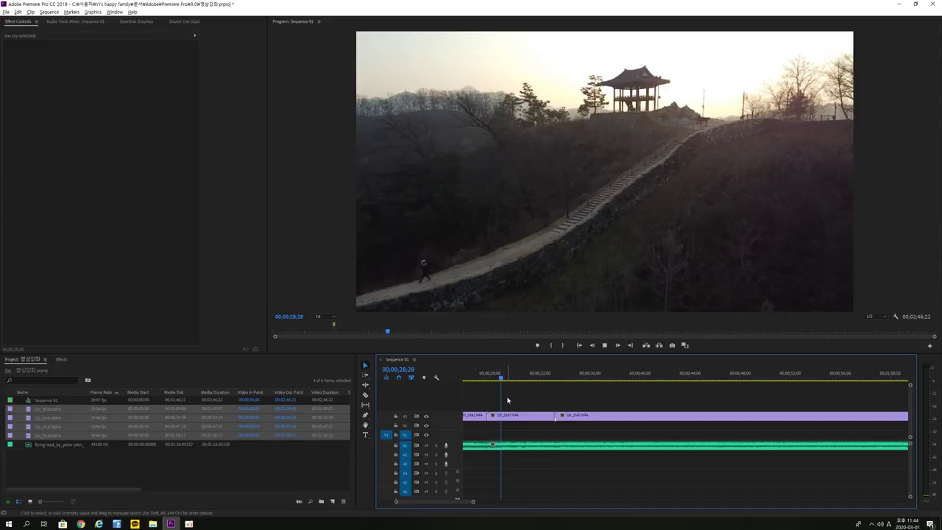
{"action": "key", "text": "space"}
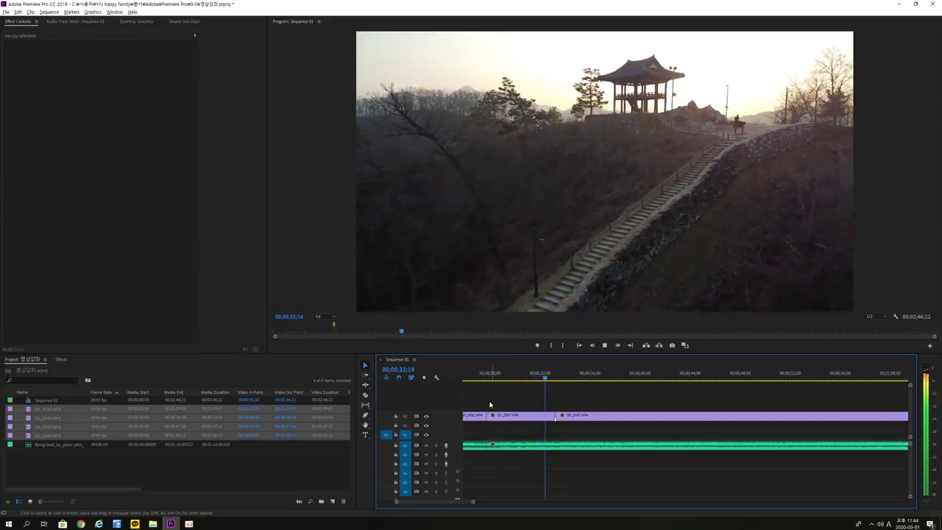
{"action": "key", "text": "space"}
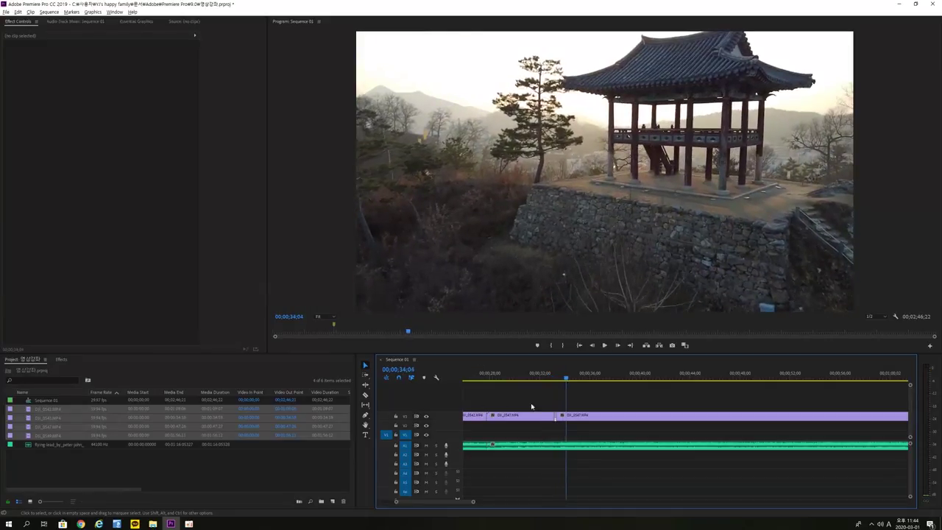
{"action": "key", "text": "j"}
{"action": "key", "text": "l"}
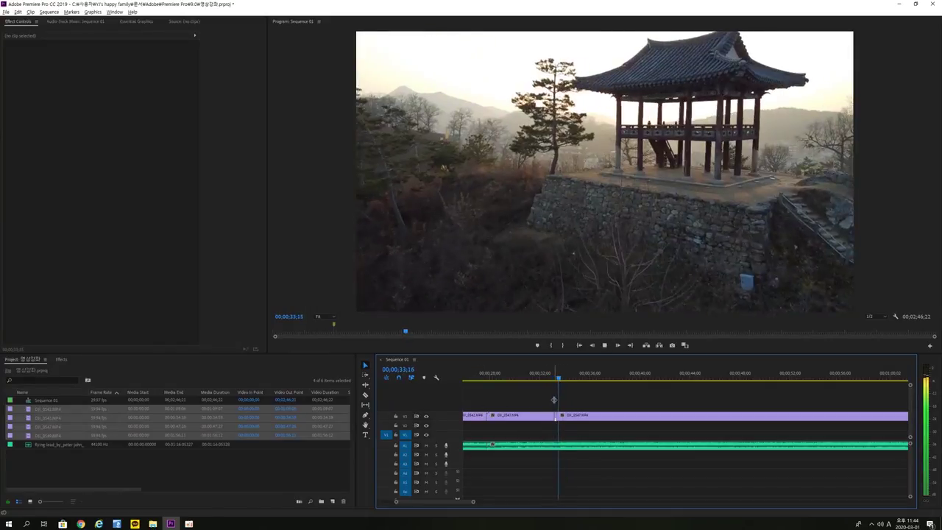
{"action": "key", "text": "space"}
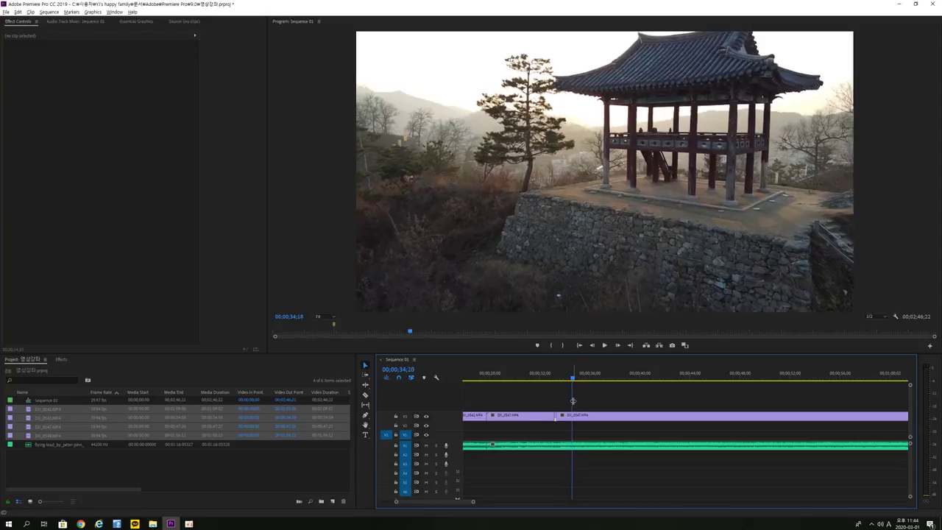
Cut DJI_0547 near 00;00;36;00 and at 00;00;40;06 to isolate the slow-motion section, and scrub between the cuts
{"action": "mouse_move", "coordinate": [618, 394]}
{"action": "left_mouse_down"}
{"action": "mouse_move", "coordinate": [576, 396]}
{"action": "mouse_move", "coordinate": [588, 396]}
{"action": "left_mouse_up"}
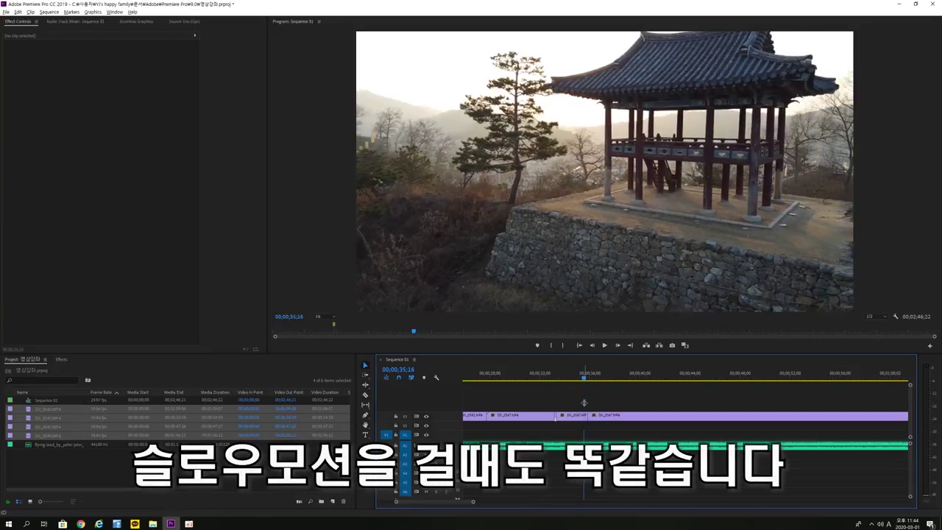
{"action": "left_click_drag", "start_coordinate": [584, 402], "coordinate": [641, 406]}
{"action": "key", "text": "c"}
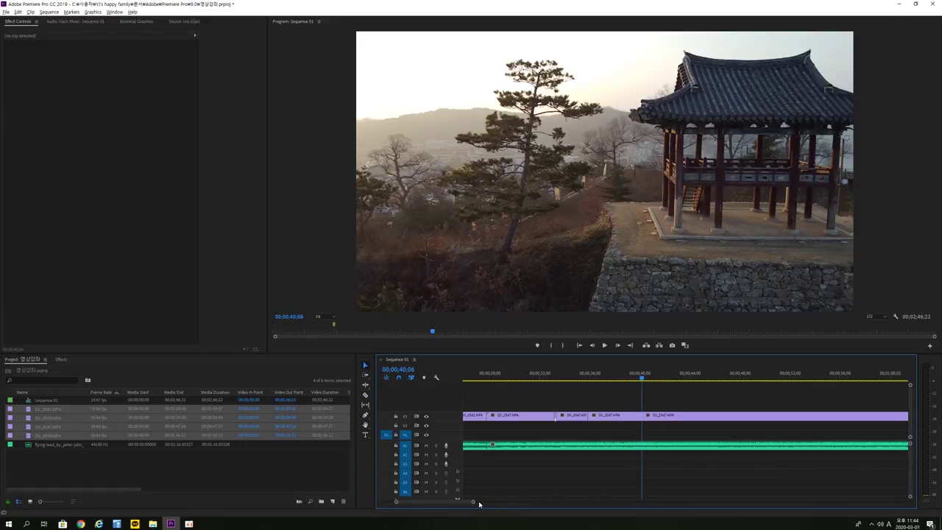
{"action": "left_click", "coordinate": [638, 406]}
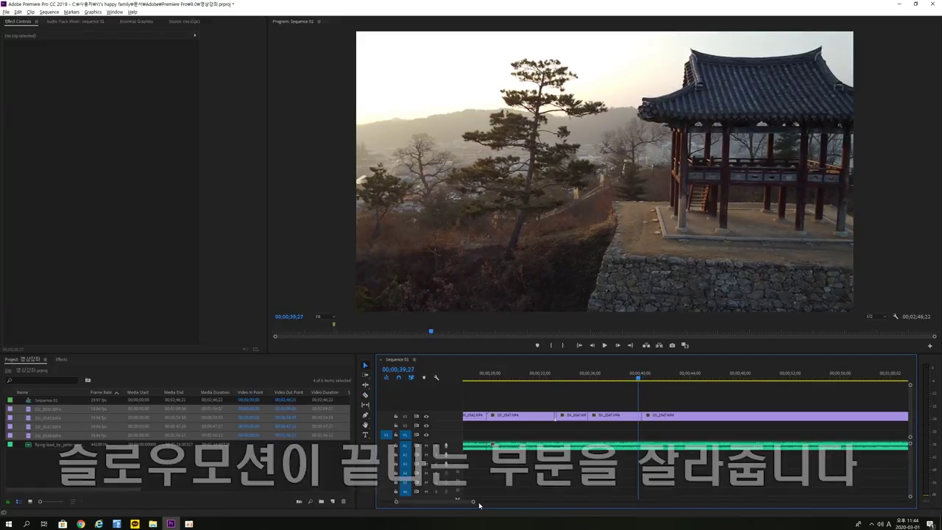
{"action": "scroll", "coordinate": [639, 438], "scroll_direction": "up", "scroll_amount": 3}
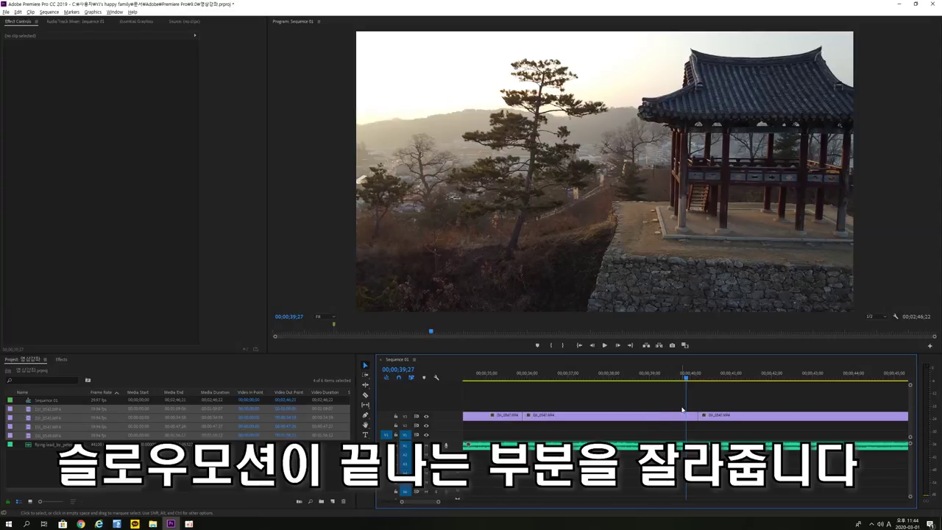
{"action": "left_click_drag", "start_coordinate": [683, 406], "coordinate": [525, 406]}
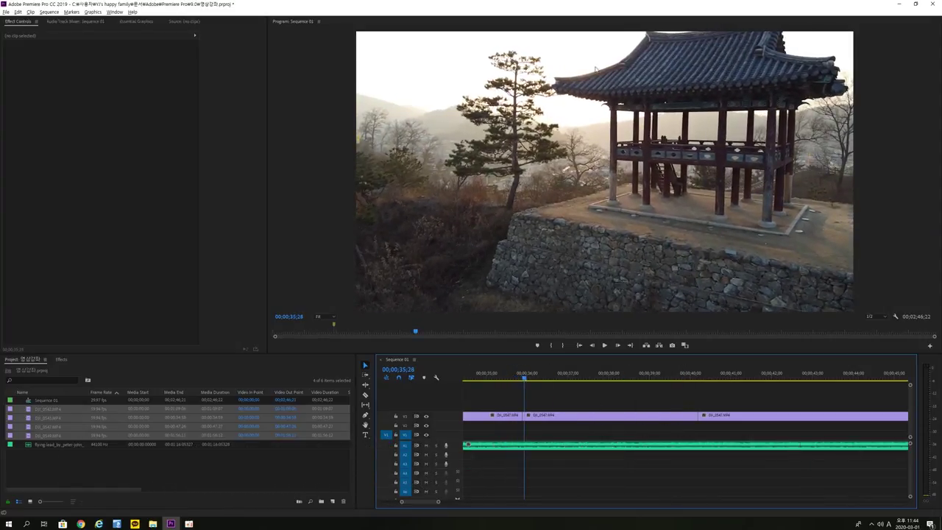
{"action": "left_click_drag", "start_coordinate": [525, 406], "coordinate": [698, 398]}
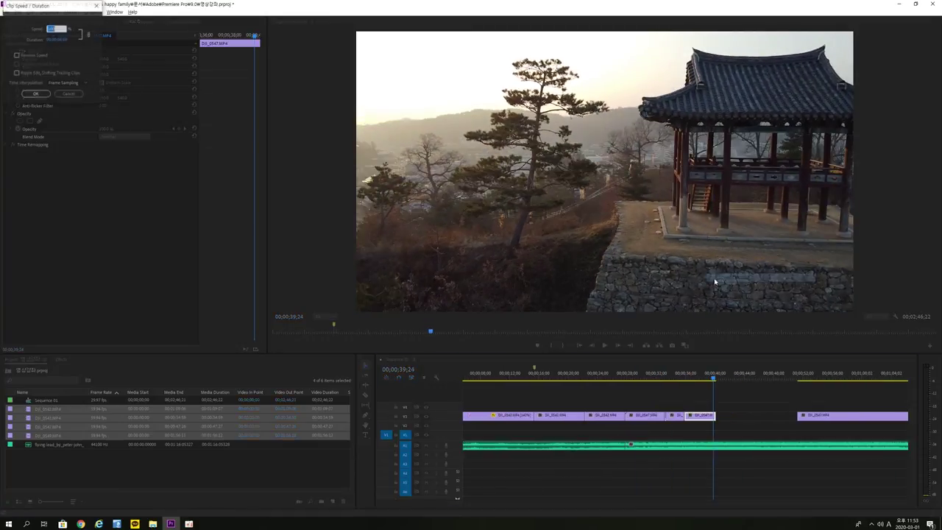
Set the speed of the isolated DJI_0547 section to 50% and play it from 00;00;35;07
{"action": "key", "text": "Return"}
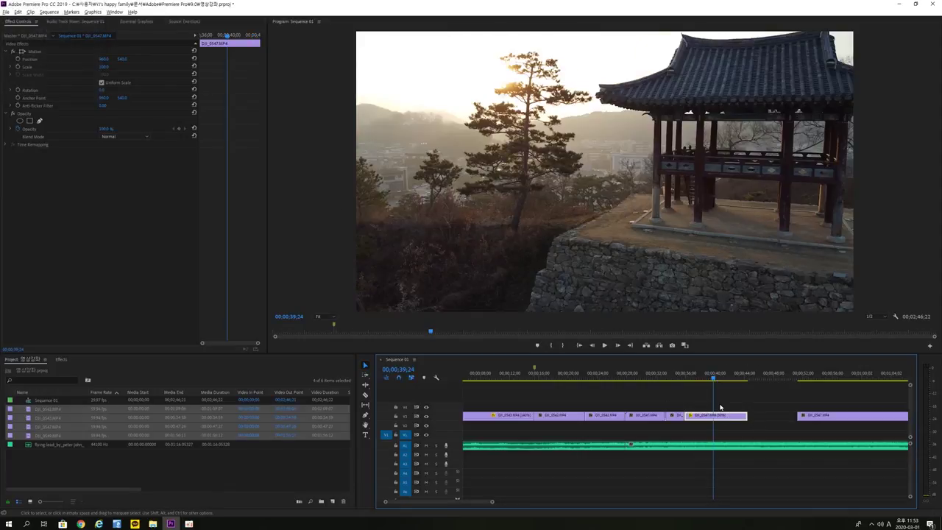
{"action": "left_click_drag", "start_coordinate": [711, 403], "coordinate": [680, 403]}
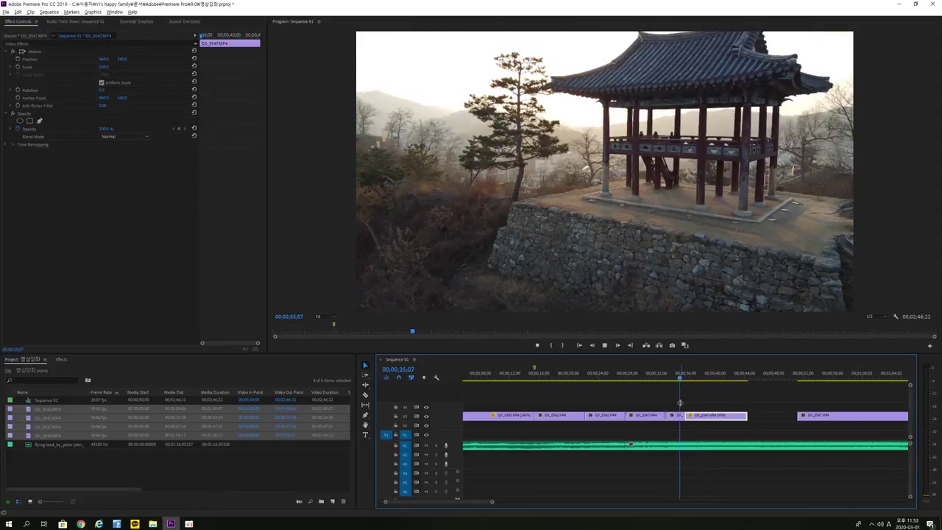
{"action": "key", "text": "space"}
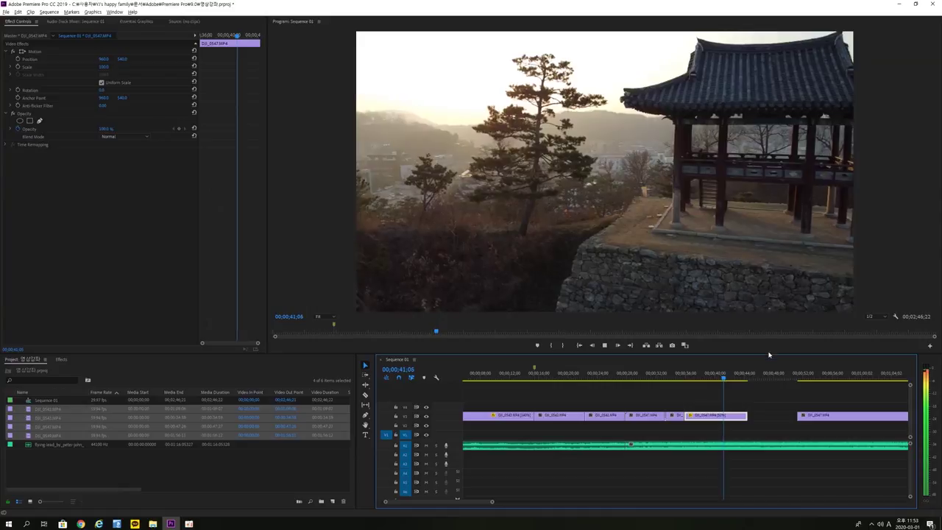
Replay the slow-motion section from 00;00;35;03 and 00;00;36;08, stopping on the beat at 00;00;38;17
{"action": "left_click", "coordinate": [681, 374]}
{"action": "left_click_drag", "start_coordinate": [680, 401], "coordinate": [678, 400]}
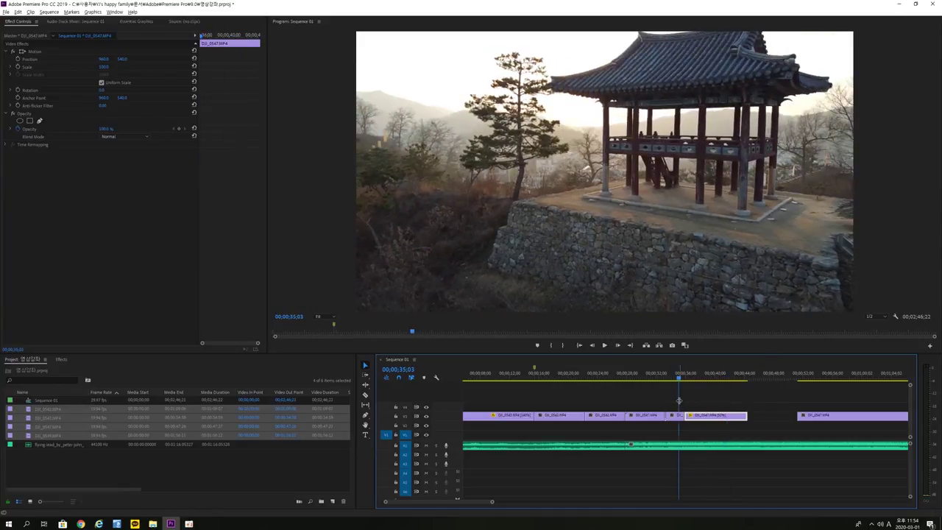
{"action": "key", "text": "space"}
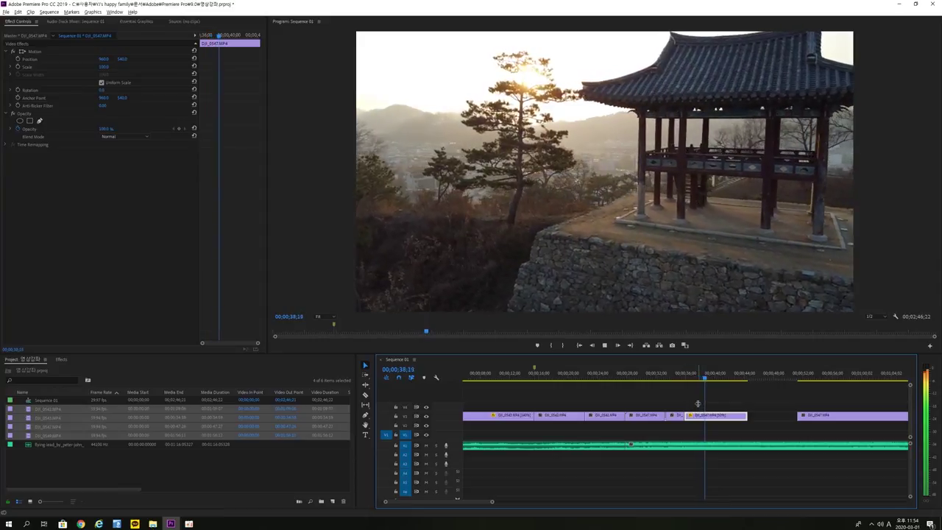
{"action": "key", "text": "space"}
{"action": "left_click_drag", "start_coordinate": [706, 403], "coordinate": [686, 403]}
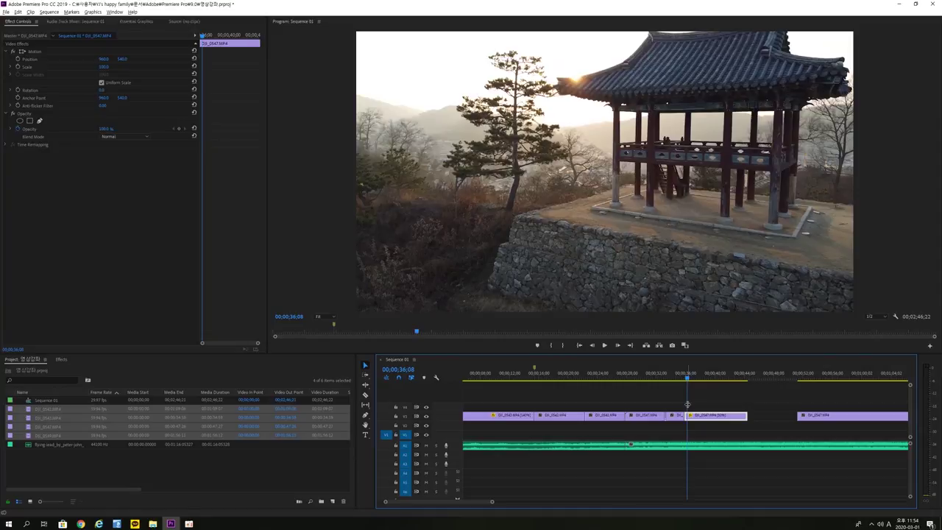
{"action": "key", "text": "space"}
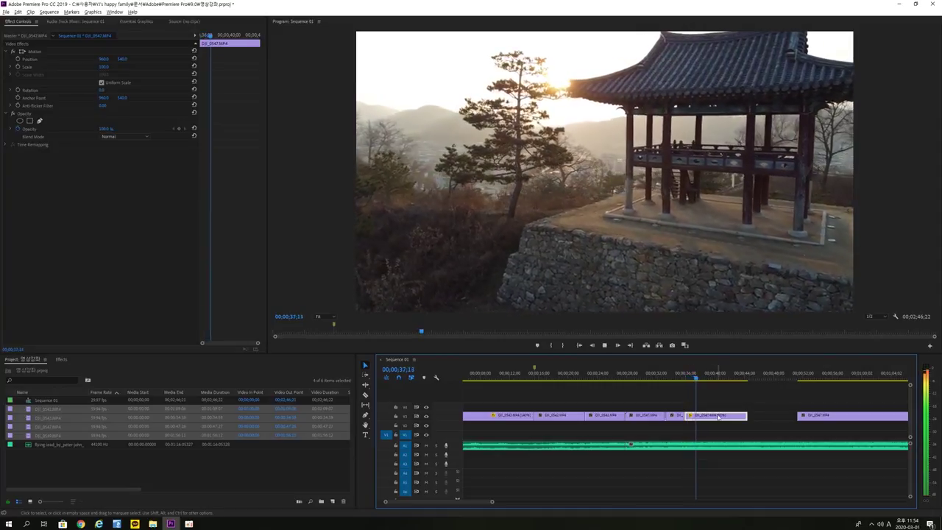
{"action": "key", "text": "space"}
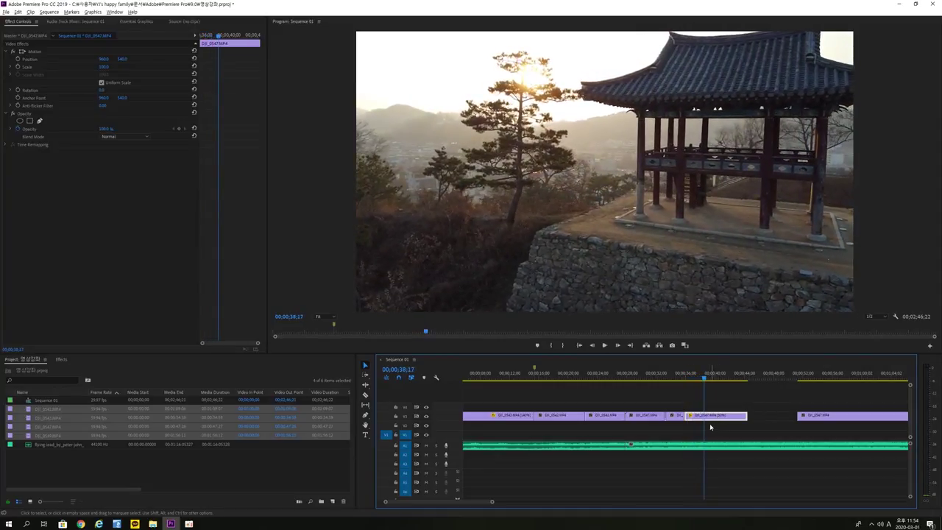
Add a marker to the 50% DJI_0547 section at 00;00;38;17 and deselect the clip
{"action": "key", "text": "m"}
{"action": "key", "text": "m"}
{"action": "key", "text": "Return"}
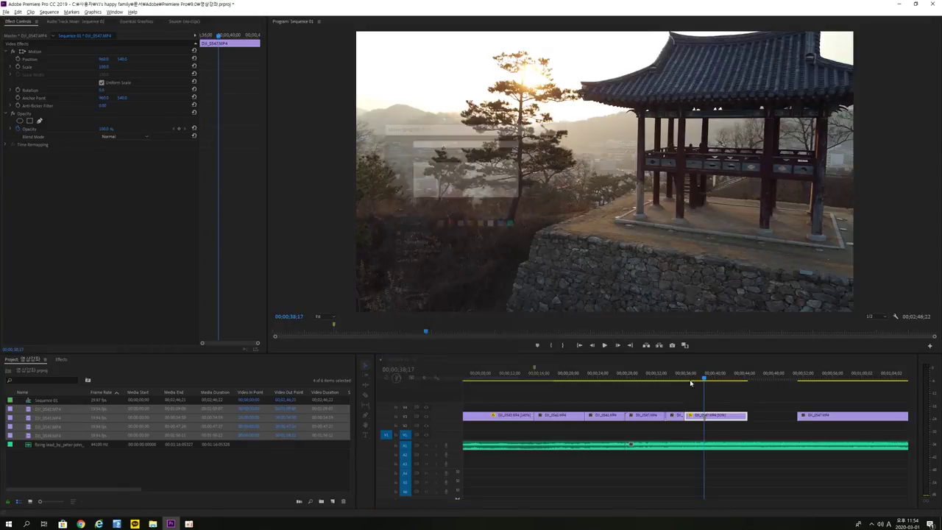
{"action": "left_click", "coordinate": [714, 416]}
{"action": "key", "text": "m"}
{"action": "key", "text": "m"}
{"action": "key", "text": "Escape"}
Play from 00;00;37;11 past the clip marker to check the beat, and park the playhead at 00;00;38;05
{"action": "left_click_drag", "start_coordinate": [702, 401], "coordinate": [695, 399]}
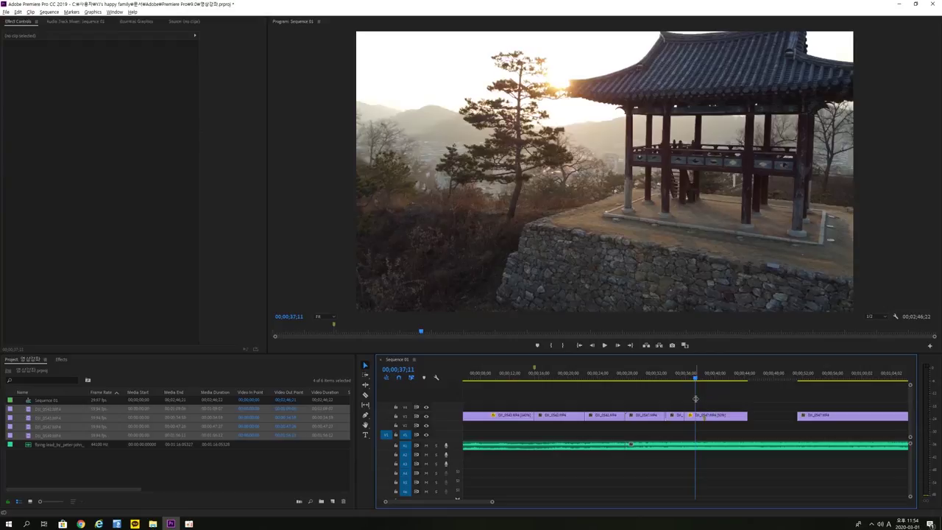
{"action": "key", "text": "space"}
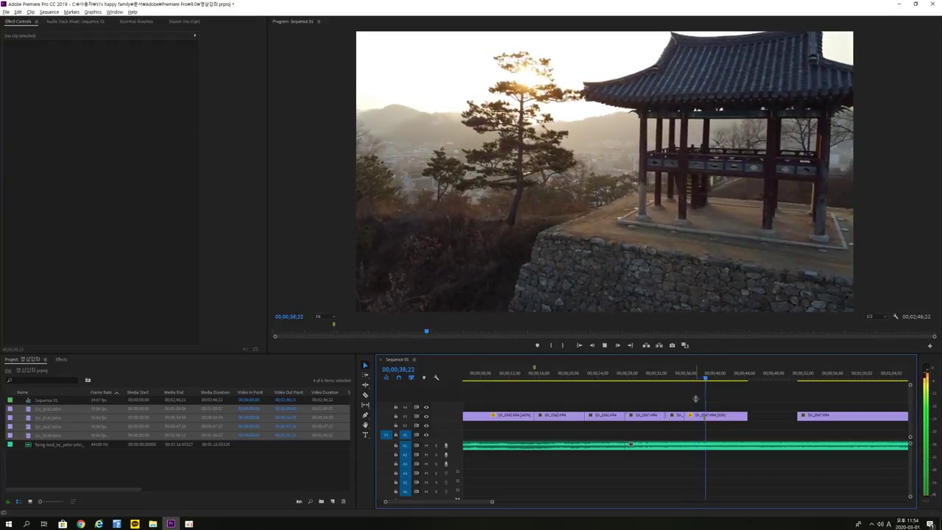
{"action": "key", "text": "space"}
{"action": "left_click_drag", "start_coordinate": [704, 406], "coordinate": [701, 406]}
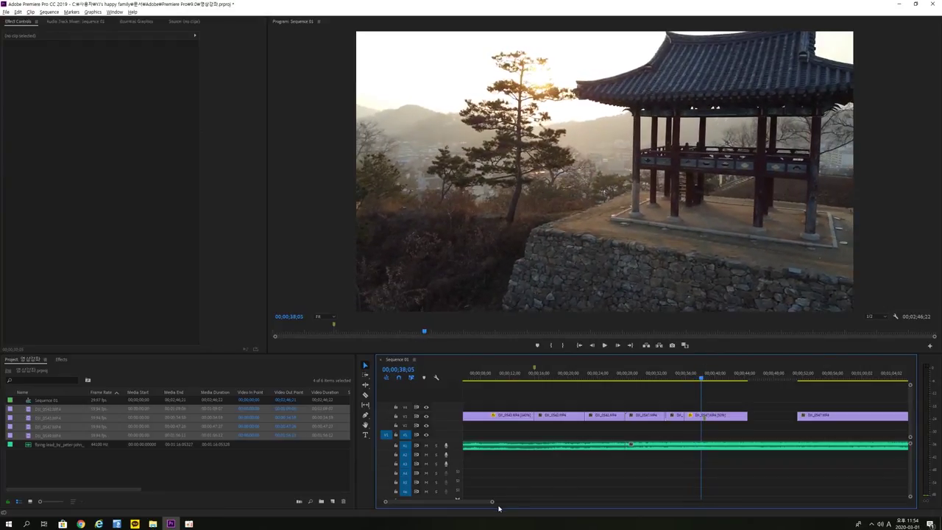
Split the slowed DJI_0547 section at its marker and return the part after the cut to normal speed
{"action": "left_click_drag", "start_coordinate": [493, 502], "coordinate": [483, 502]}
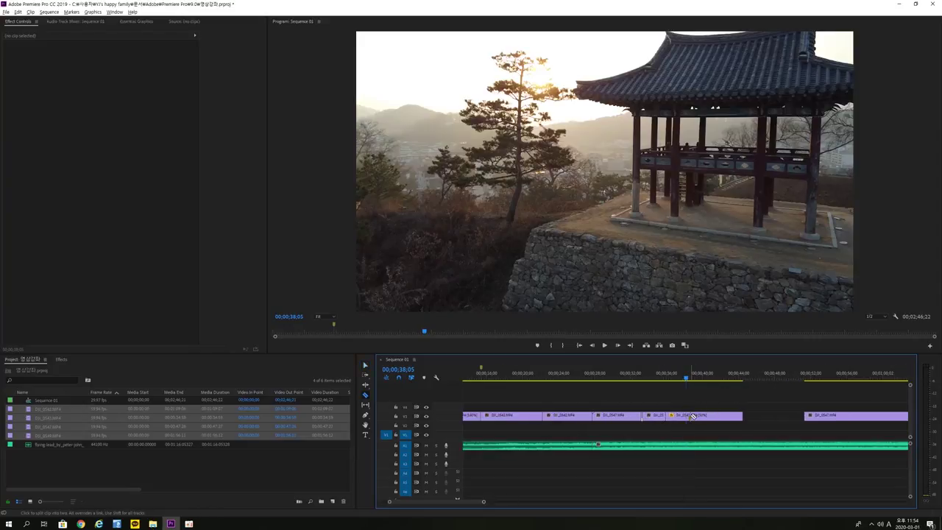
{"action": "right_click", "coordinate": [700, 417]}
{"action": "left_click", "coordinate": [710, 276]}
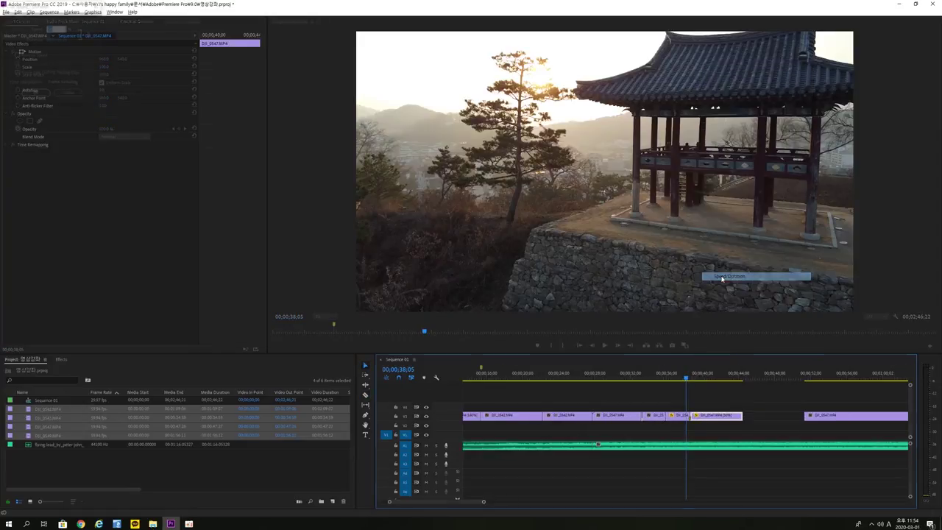
{"action": "key", "text": "Return"}
{"action": "left_click_drag", "start_coordinate": [685, 402], "coordinate": [632, 402]}
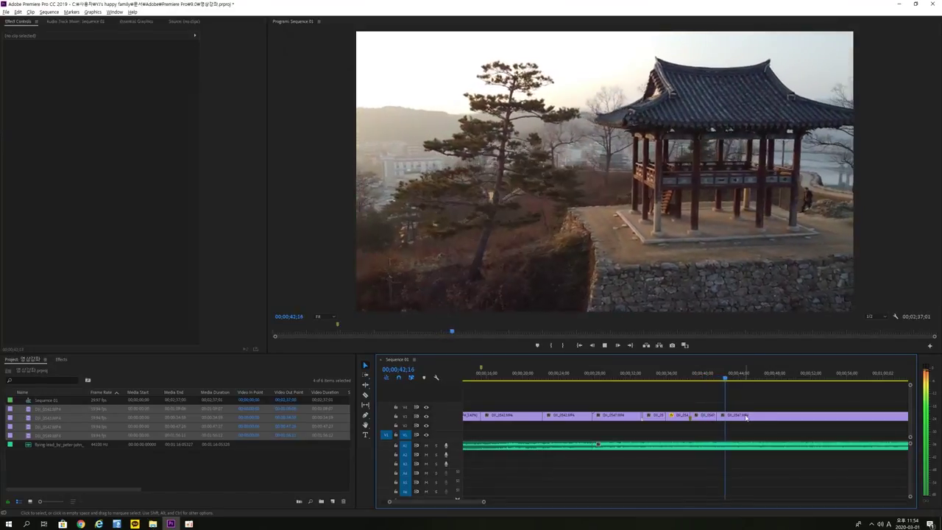
Replay the last DJI_0547 section around 00;00;42;27 several times to find the next beat, returning to 00;00;42;24
{"action": "key", "text": "space"}
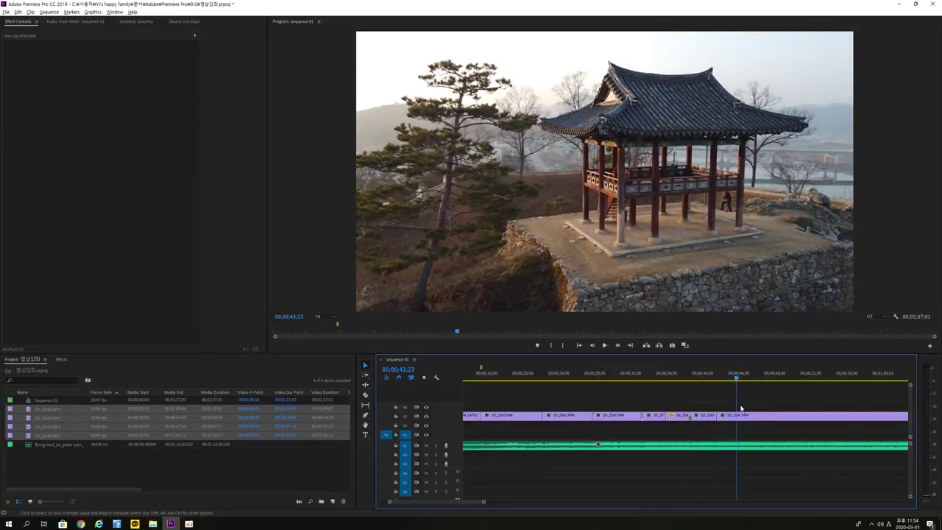
{"action": "left_click_drag", "start_coordinate": [738, 405], "coordinate": [728, 405]}
{"action": "key", "text": "space"}
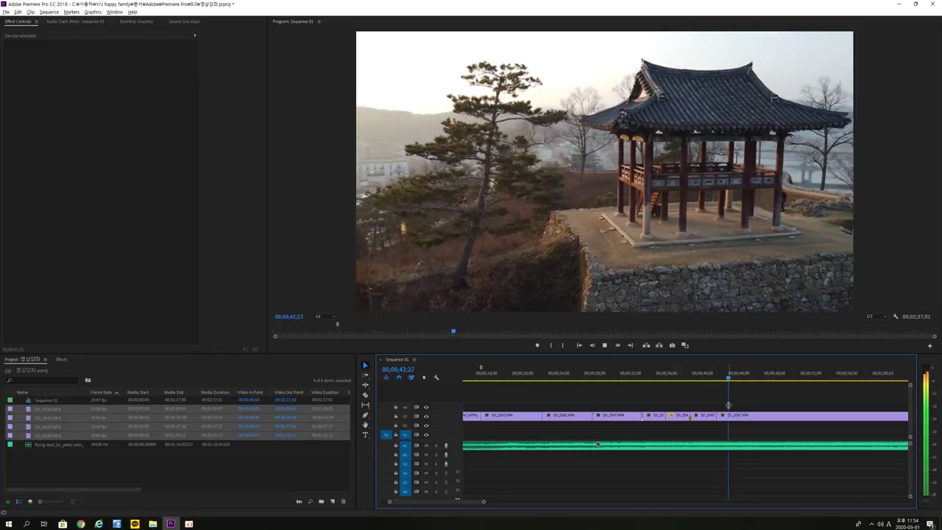
{"action": "key", "text": "space"}
{"action": "left_click_drag", "start_coordinate": [737, 397], "coordinate": [718, 405]}
{"action": "key", "text": "space"}
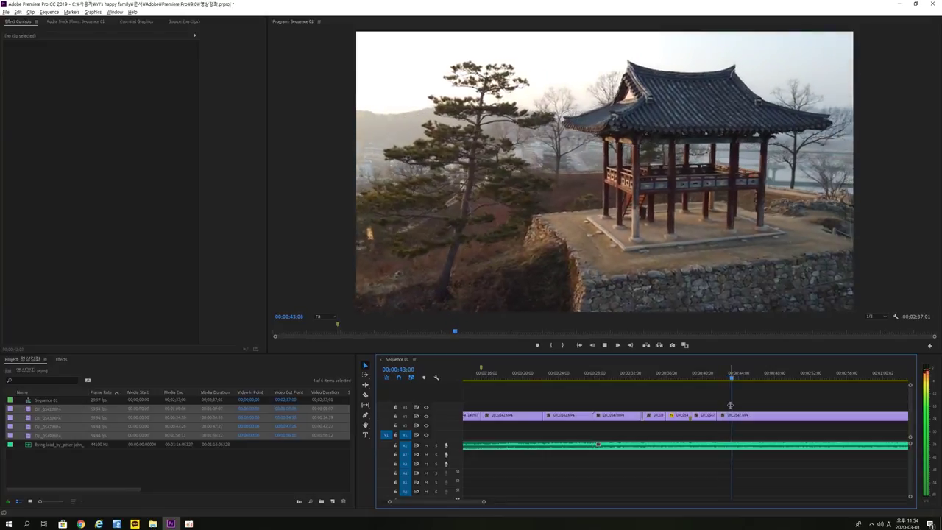
{"action": "key", "text": "space"}
{"action": "left_click_drag", "start_coordinate": [483, 502], "coordinate": [457, 502]}
{"action": "left_click_drag", "start_coordinate": [684, 401], "coordinate": [668, 401]}
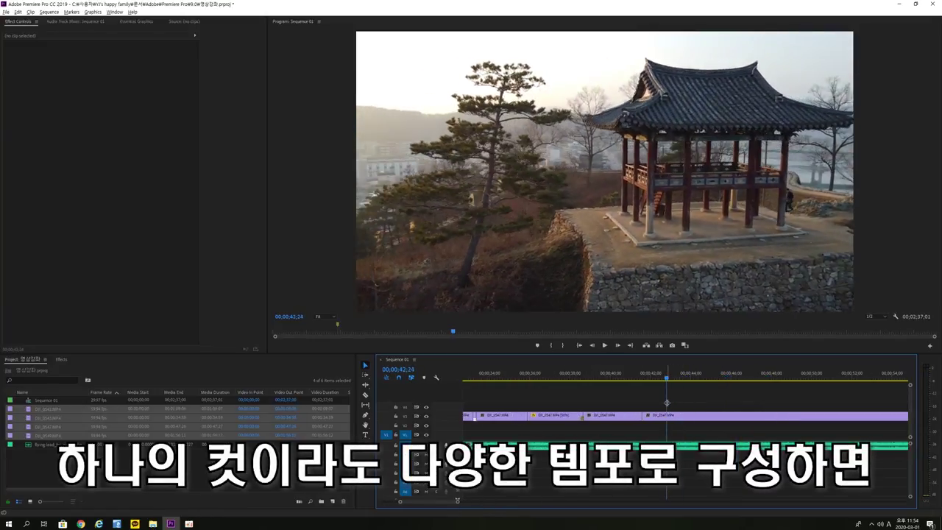
Play from 00;00;42;24 to the beat, then split the last DJI_0547 section at 00;00;43;19 and 00;01;00;07
{"action": "key", "text": "space"}
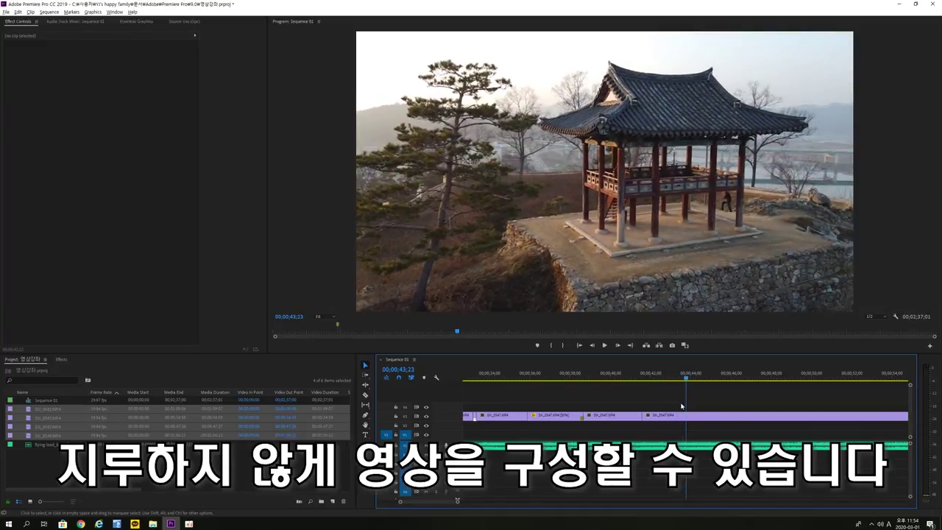
{"action": "key", "text": "space"}
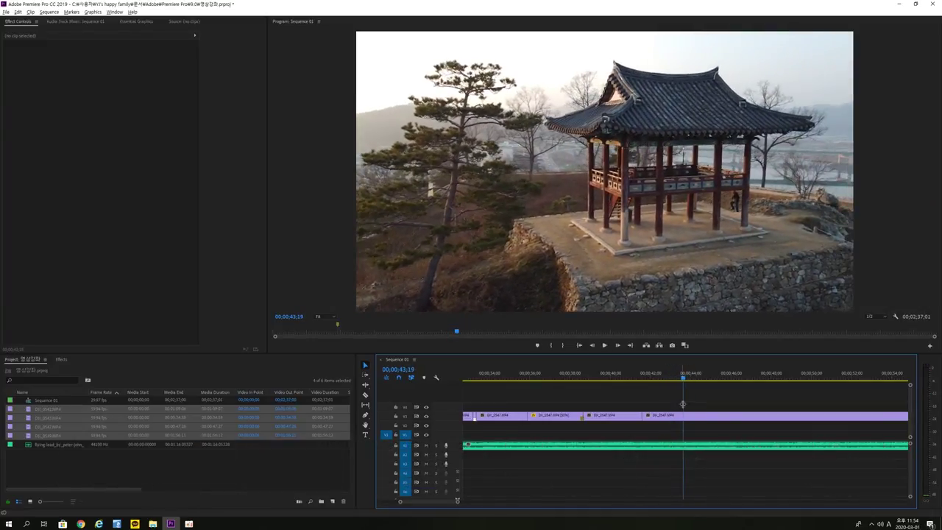
{"action": "left_click_drag", "start_coordinate": [457, 501], "coordinate": [556, 501]}
{"action": "left_click_drag", "start_coordinate": [605, 407], "coordinate": [660, 408]}
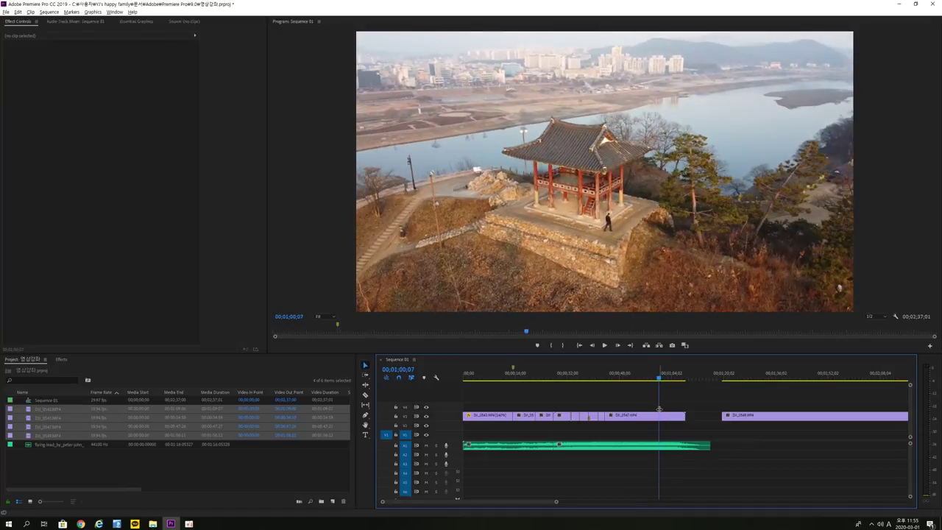
Try speeding up the DJI_0547 section between the two cuts, closing the gap and playing the result from about 00;00;34
{"action": "left_click", "coordinate": [643, 421]}
{"action": "right_click", "coordinate": [643, 421]}
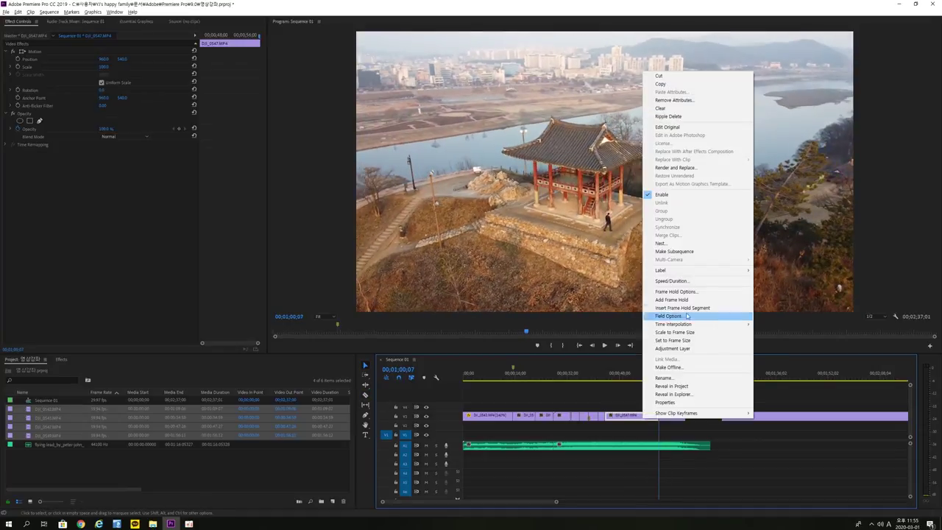
{"action": "left_click", "coordinate": [671, 280]}
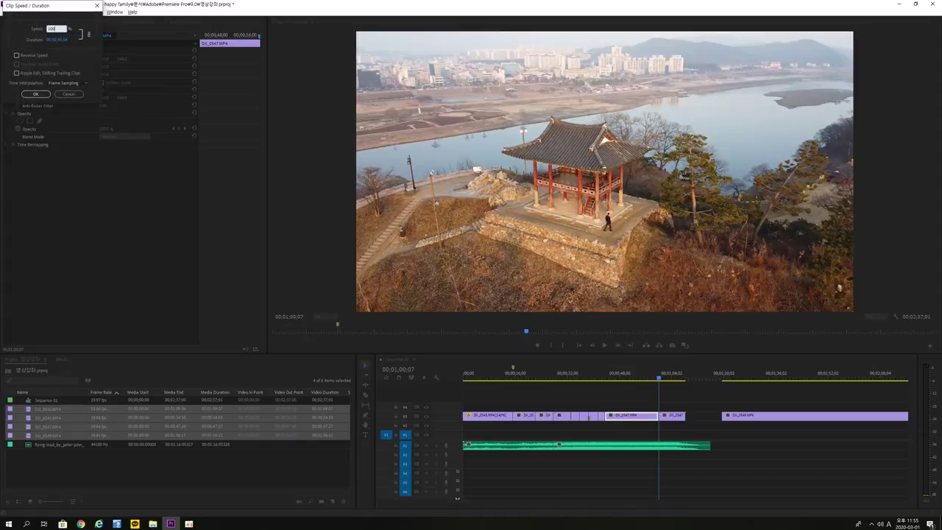
{"action": "key", "text": "Return"}
{"action": "left_click", "coordinate": [657, 404]}
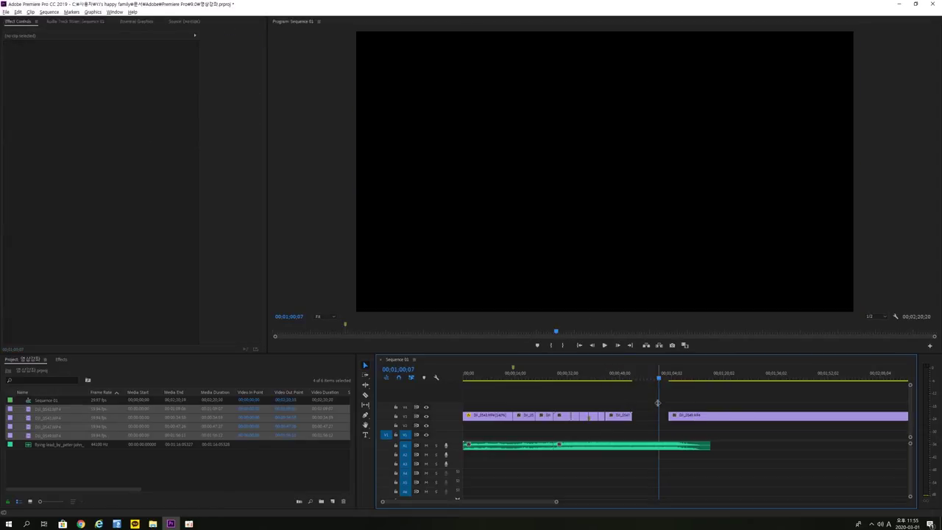
{"action": "left_click_drag", "start_coordinate": [658, 399], "coordinate": [575, 405]}
{"action": "key", "text": "space"}
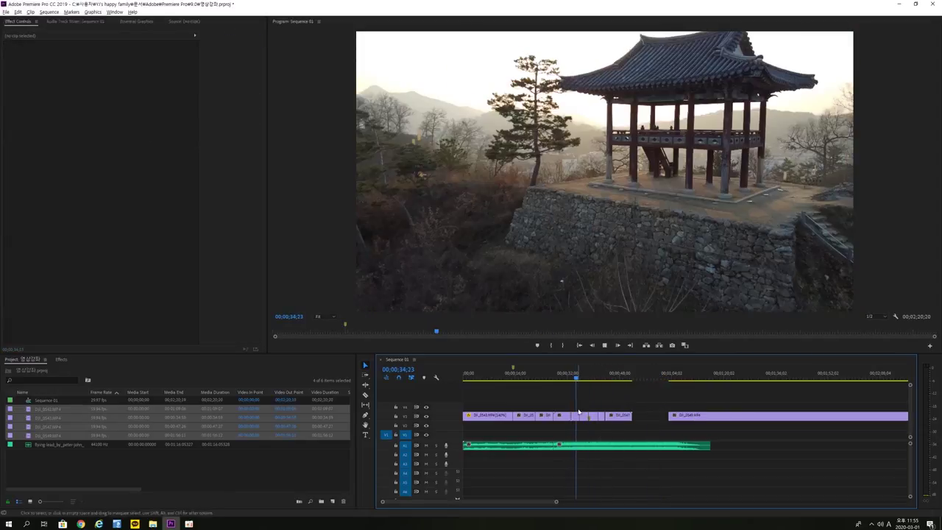
{"action": "left_click_drag", "start_coordinate": [556, 501], "coordinate": [530, 501]}
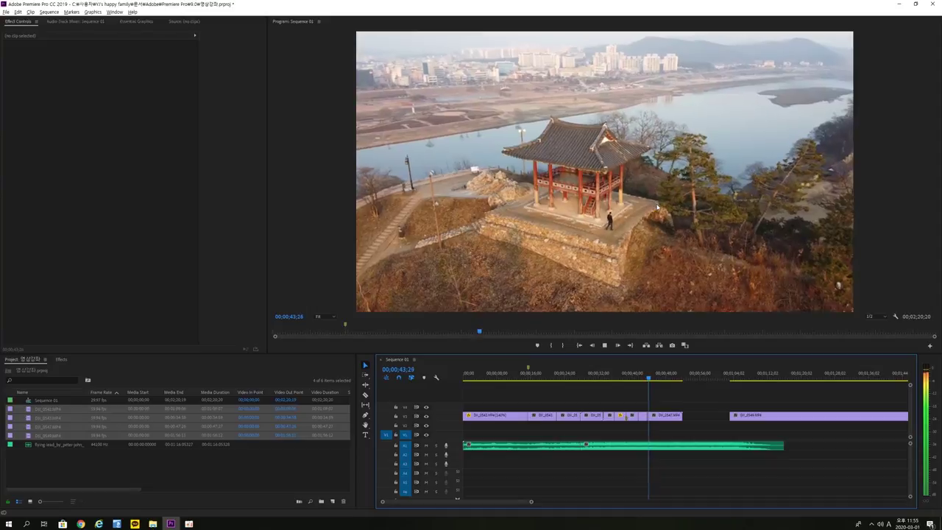
Undo the last speed change, set the DJI_0547 section between the two cuts to 5000% speed and close the gap after it
{"action": "left_click", "coordinate": [665, 415]}
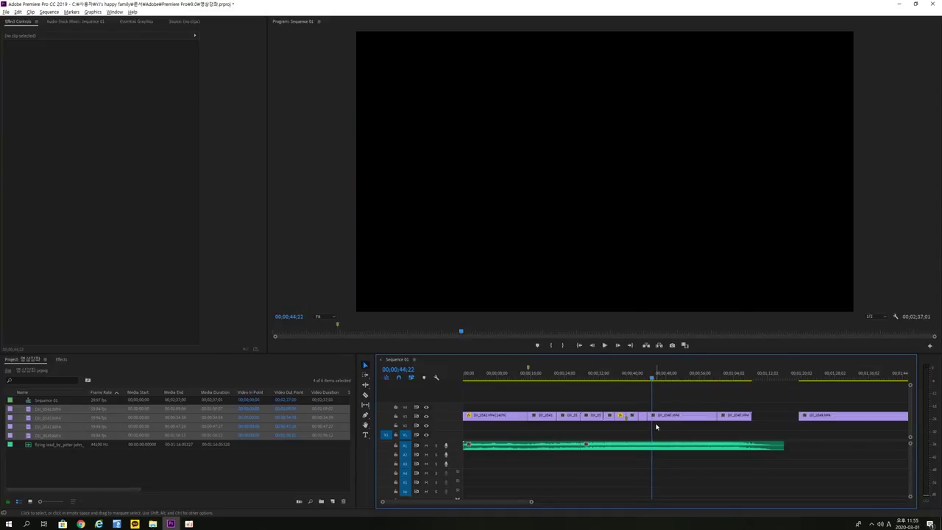
{"action": "right_click", "coordinate": [664, 415]}
{"action": "left_click", "coordinate": [684, 265]}
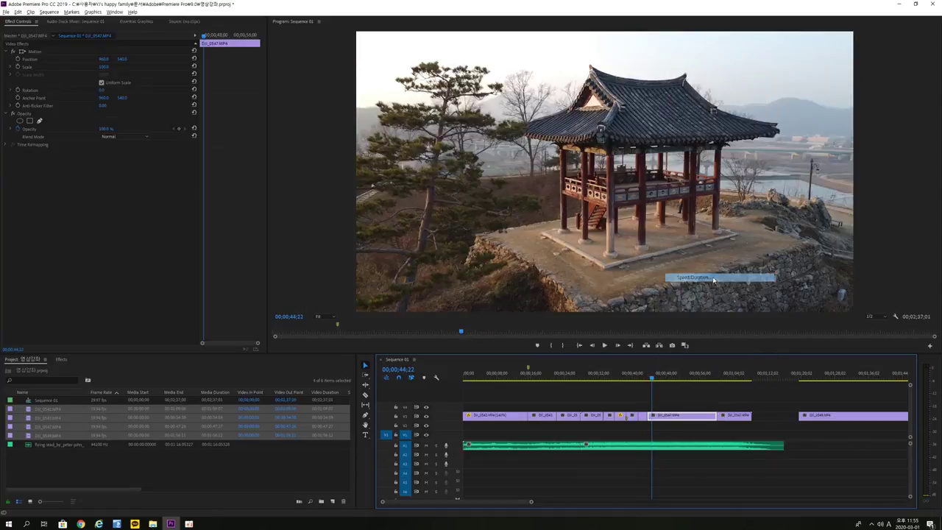
{"action": "type", "text": "5000"}
{"action": "key", "text": "Return"}
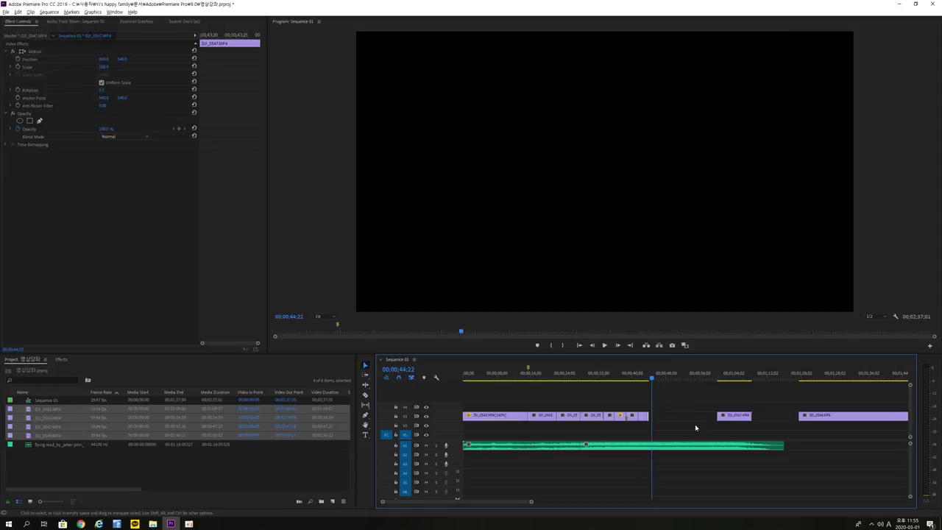
{"action": "key", "text": "Delete"}
Play through the fast transition to the beat just before 00;00;50 and cut off the remainder of the final DJI_0547 section
{"action": "key", "text": "space"}
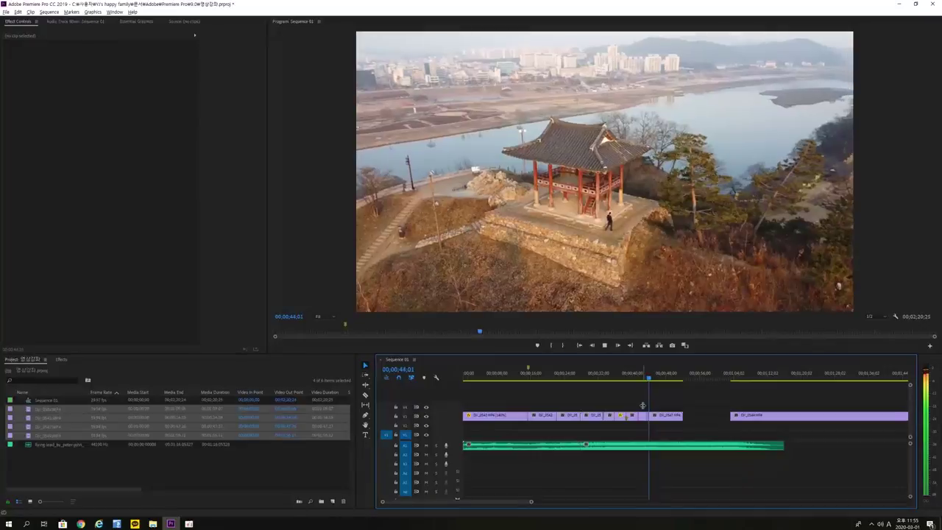
{"action": "key", "text": "space"}
{"action": "key", "text": "space"}
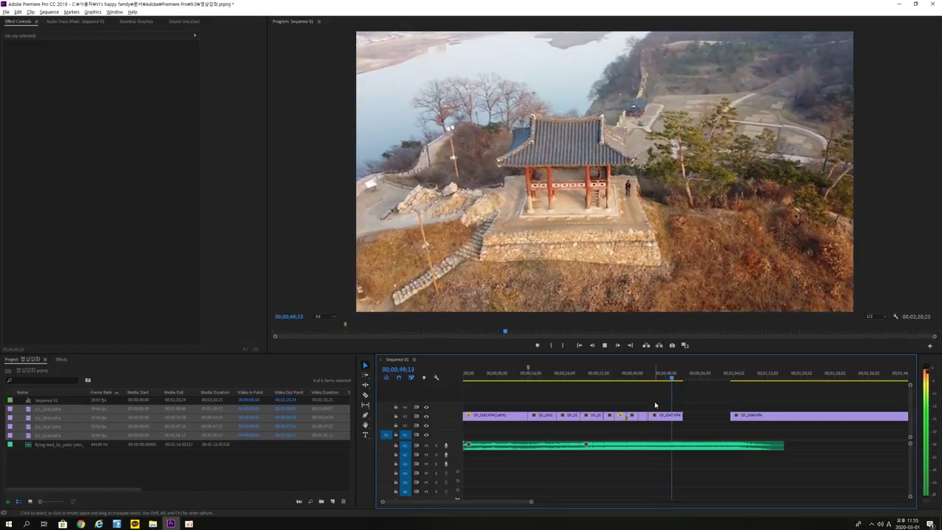
{"action": "key", "text": "space"}
{"action": "left_click", "coordinate": [677, 416]}
Play back the edited DJI_0547 sections from 00;00;27;24 and again from 00;00;32;22 to check the speed changes against the music
{"action": "left_click_drag", "start_coordinate": [676, 377], "coordinate": [579, 405]}
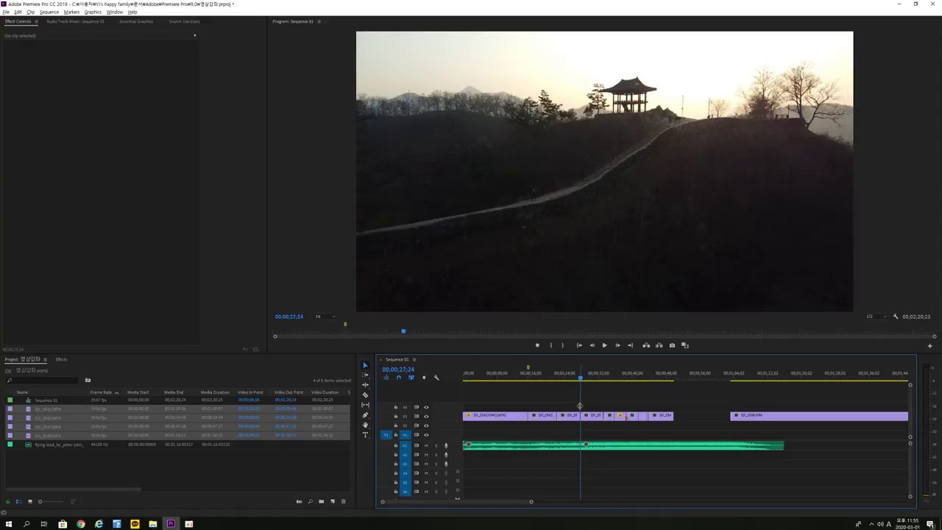
{"action": "left_click_drag", "start_coordinate": [531, 501], "coordinate": [459, 501]}
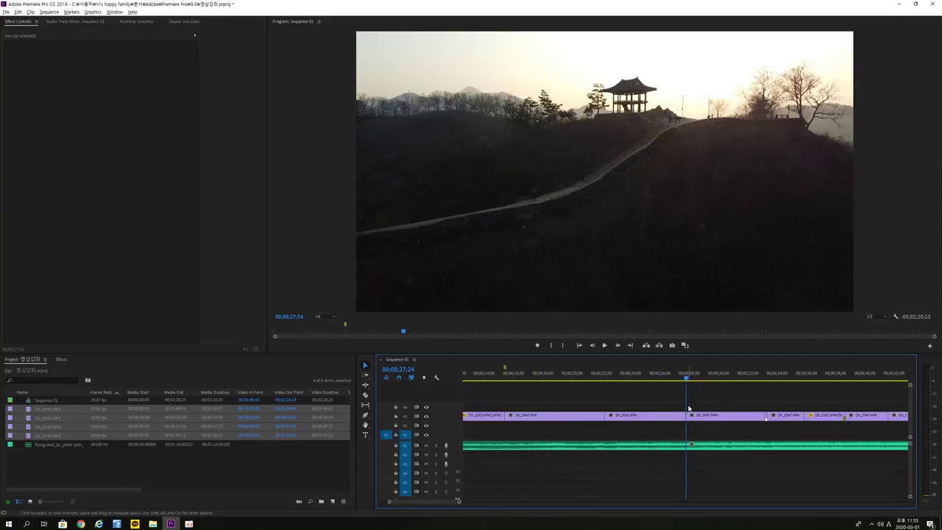
{"action": "key", "text": "space"}
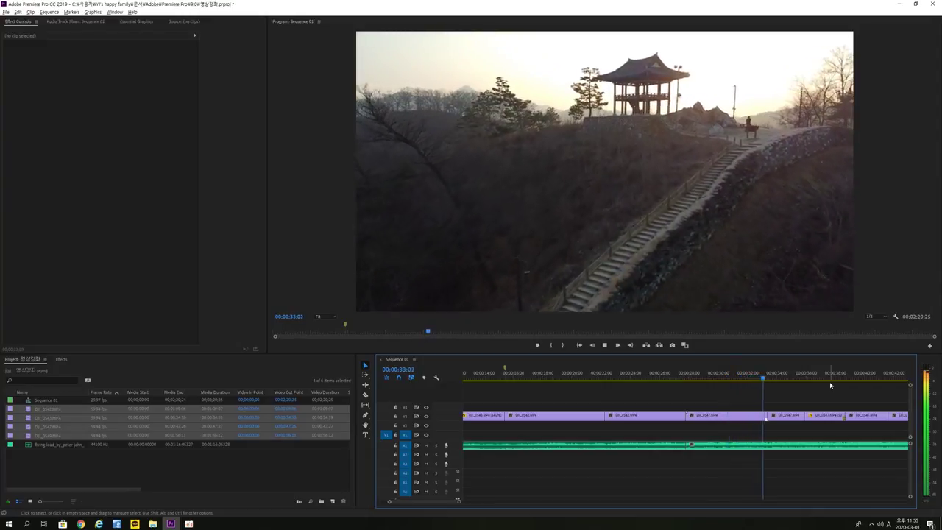
{"action": "key", "text": "space"}
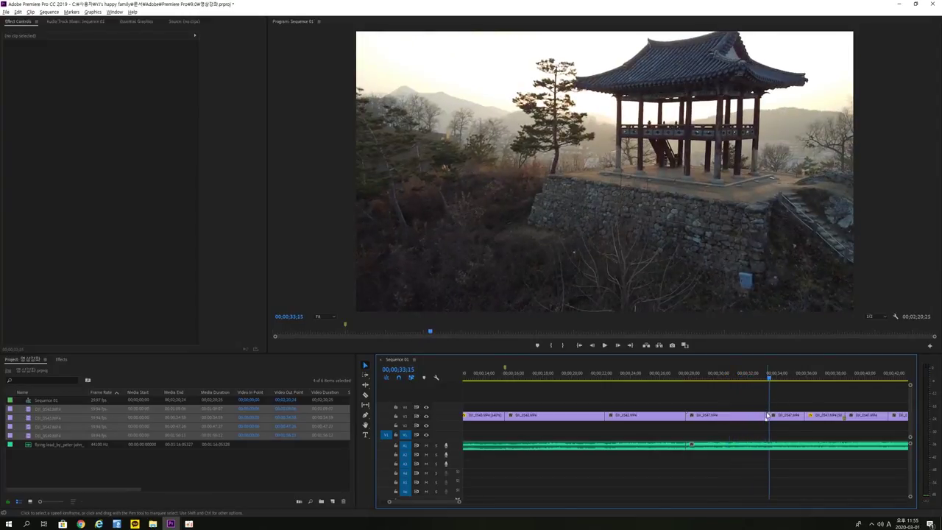
{"action": "left_click", "coordinate": [759, 375]}
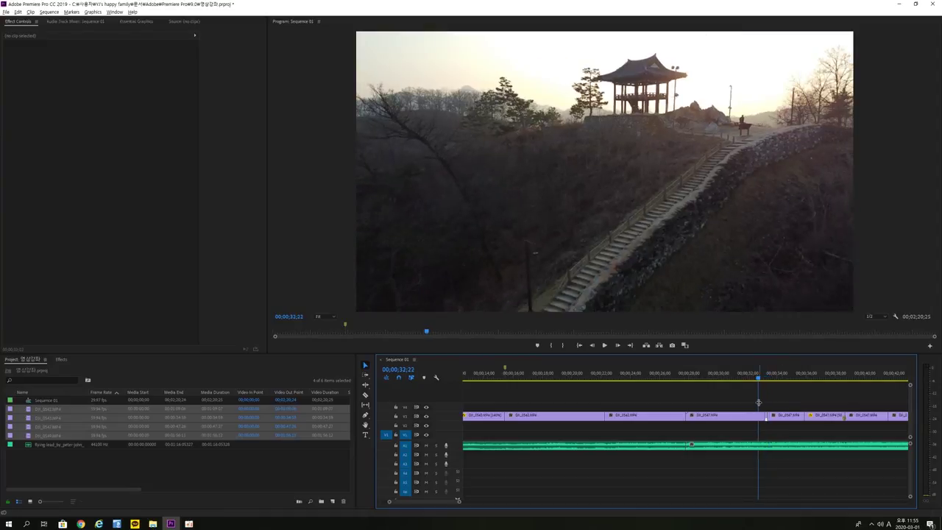
{"action": "key", "text": "space"}
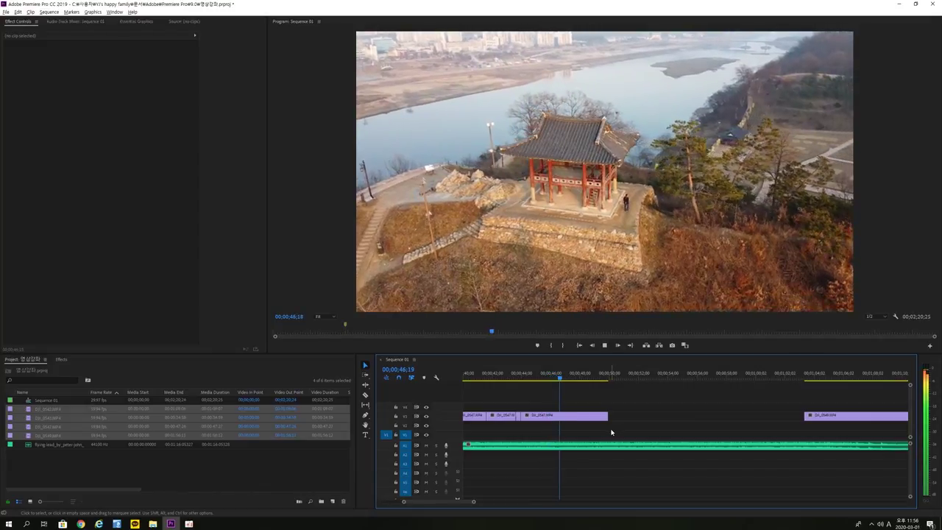
{"action": "key", "text": "space"}
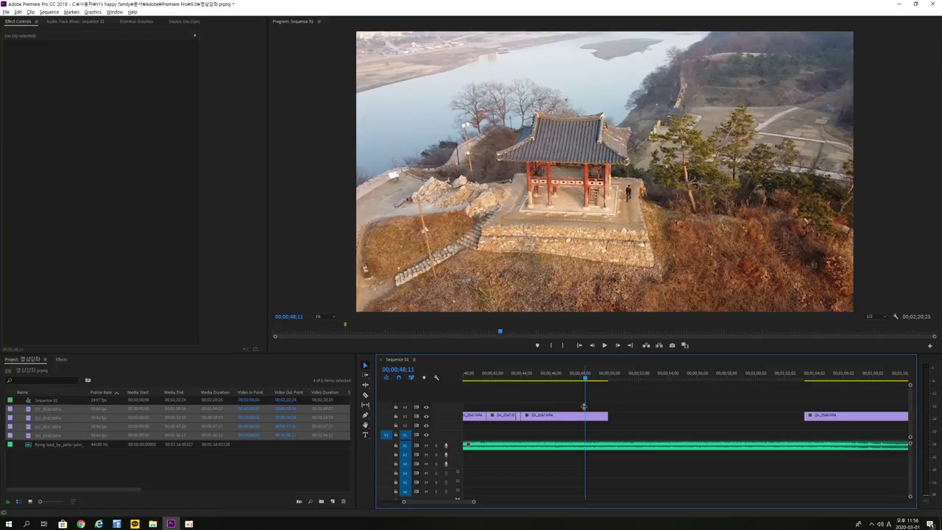
Scrub through the DJI_0547 sections between 00;00;30;01 and 00;00;48;11 to review the normal, fast and slow parts
{"action": "left_click_drag", "start_coordinate": [474, 503], "coordinate": [481, 503]}
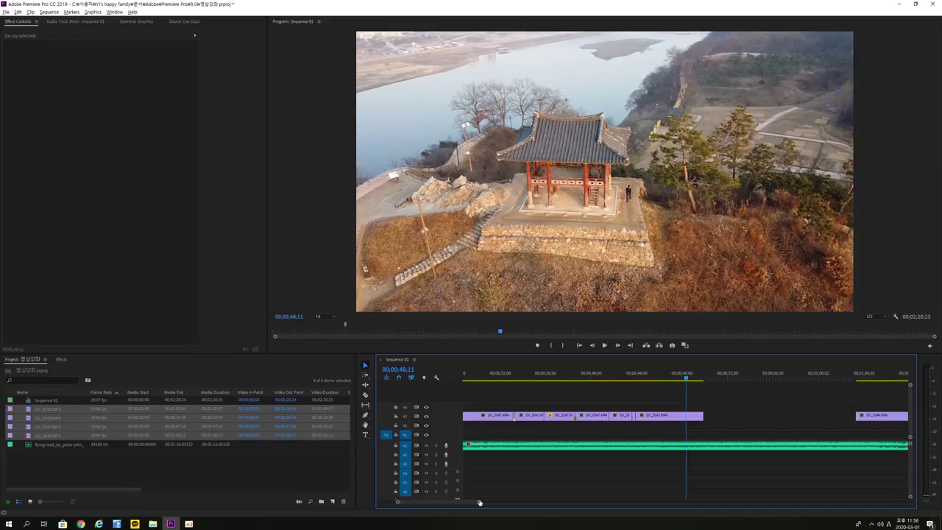
{"action": "left_click_drag", "start_coordinate": [685, 396], "coordinate": [624, 393]}
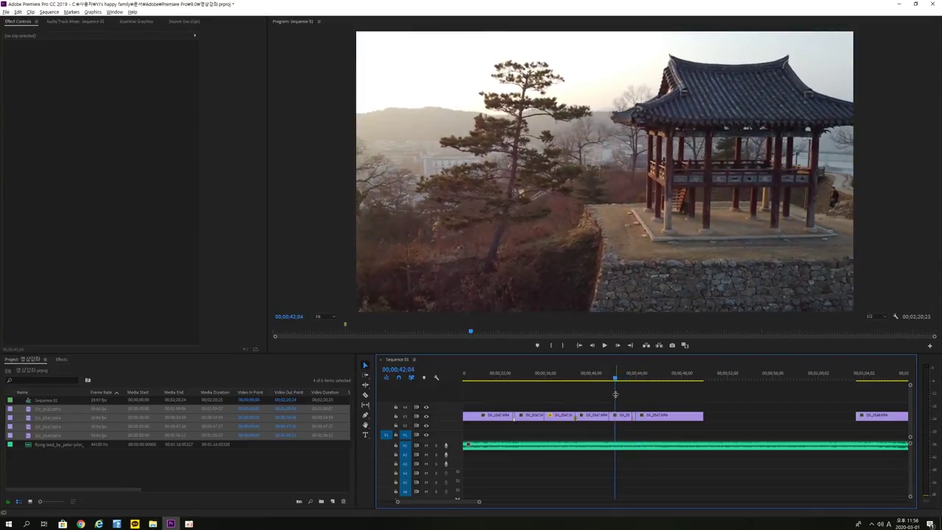
{"action": "left_click_drag", "start_coordinate": [504, 410], "coordinate": [475, 411]}
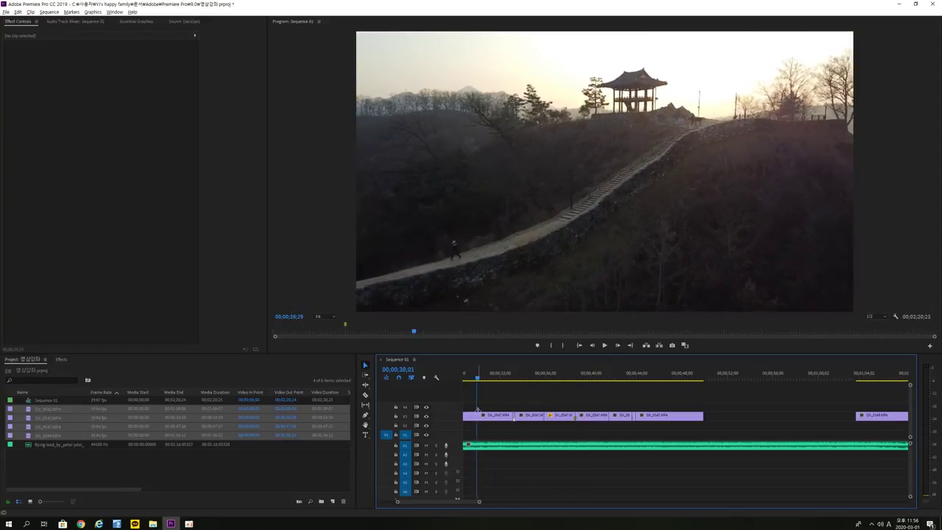
{"action": "left_click_drag", "start_coordinate": [520, 403], "coordinate": [529, 403]}
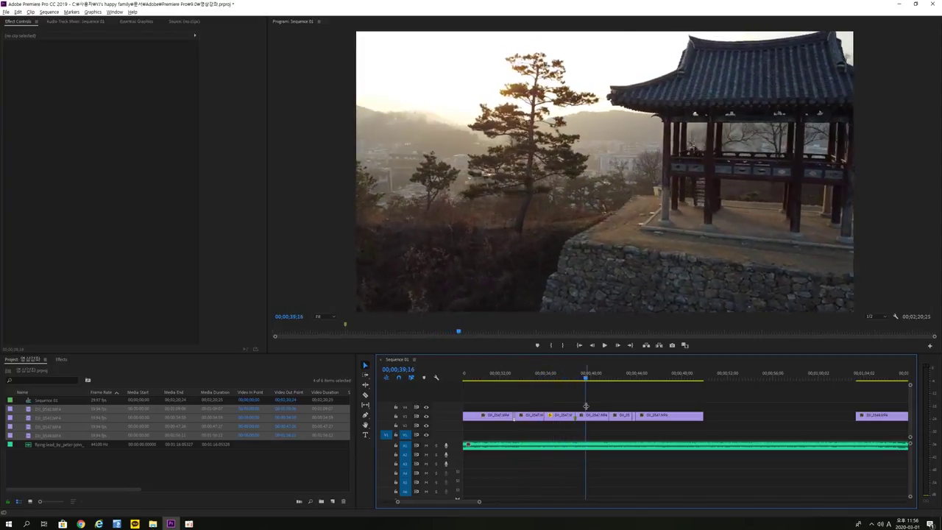
{"action": "mouse_move", "coordinate": [632, 415]}
{"action": "left_mouse_down"}
{"action": "mouse_move", "coordinate": [656, 415]}
{"action": "mouse_move", "coordinate": [633, 416]}
{"action": "left_mouse_up"}
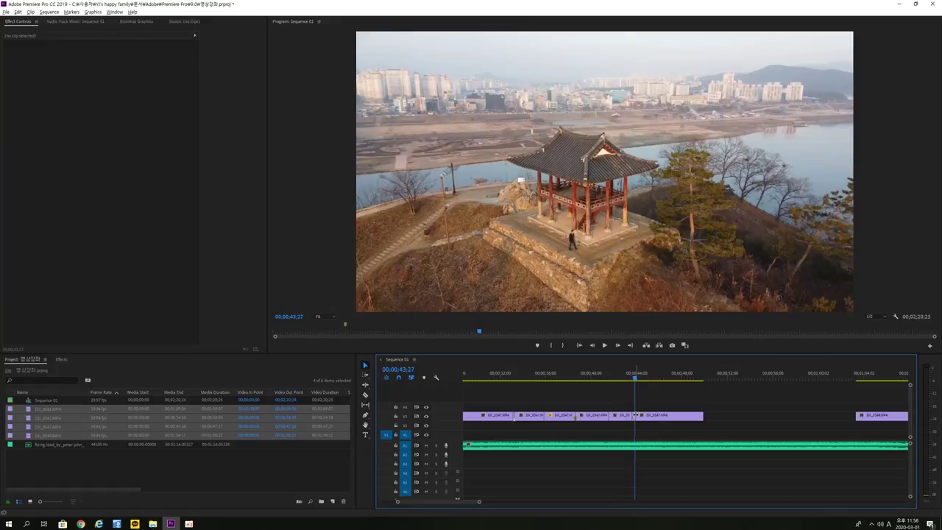
{"action": "left_click_drag", "start_coordinate": [649, 415], "coordinate": [686, 419]}
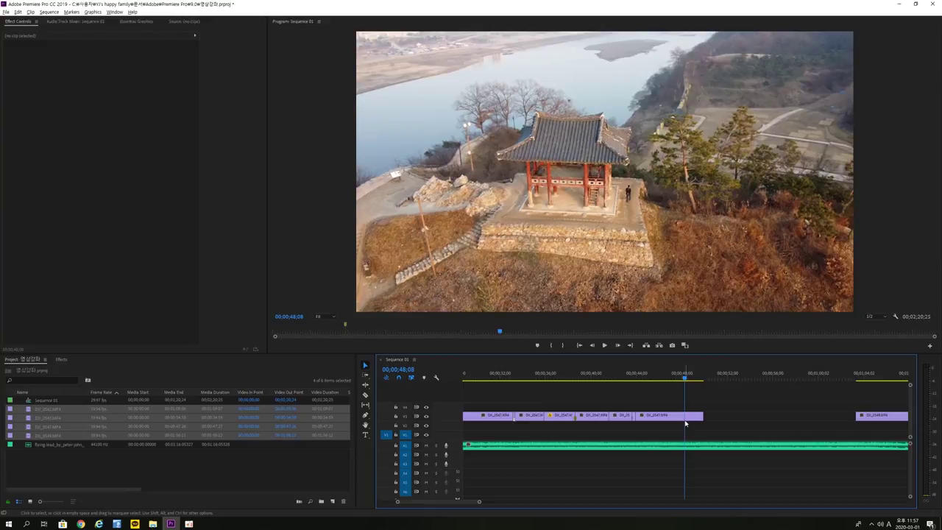
Go back to the slow-motion DJI_0547 section and play it from 00;00;36;00, stopping at 00;00;38;23
{"action": "left_click_drag", "start_coordinate": [685, 409], "coordinate": [585, 413]}
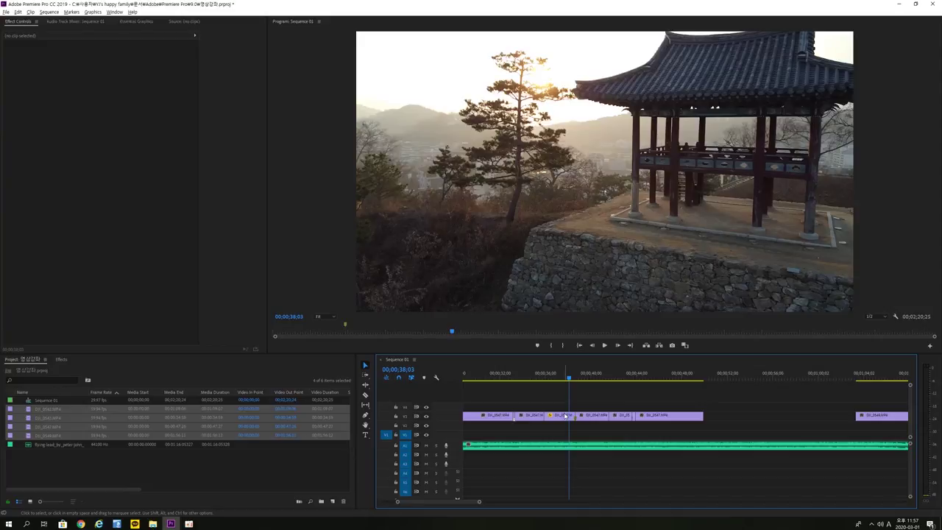
{"action": "key", "text": "j"}
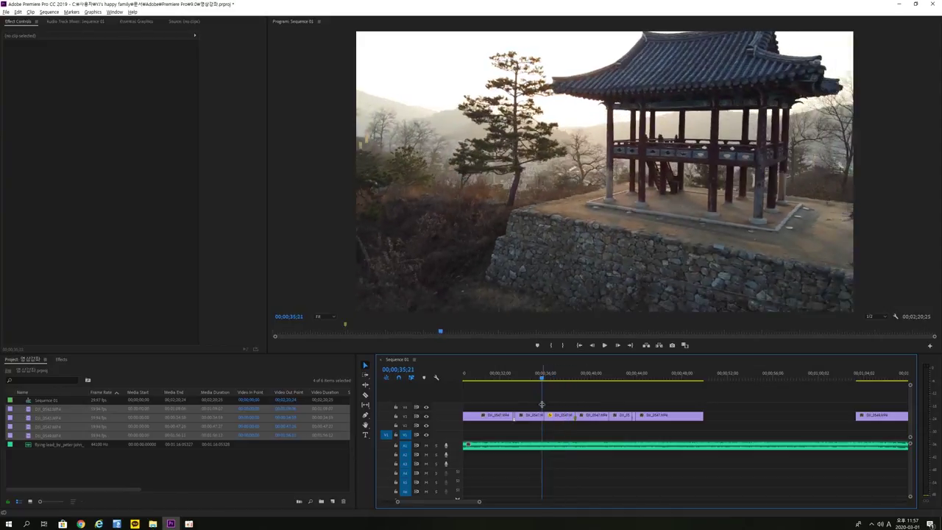
{"action": "key", "text": "k"}
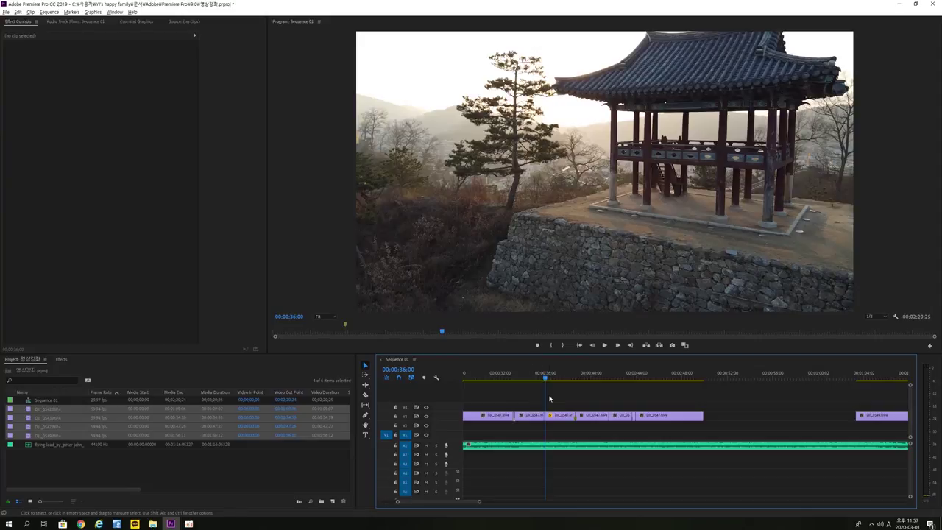
{"action": "key", "text": "space"}
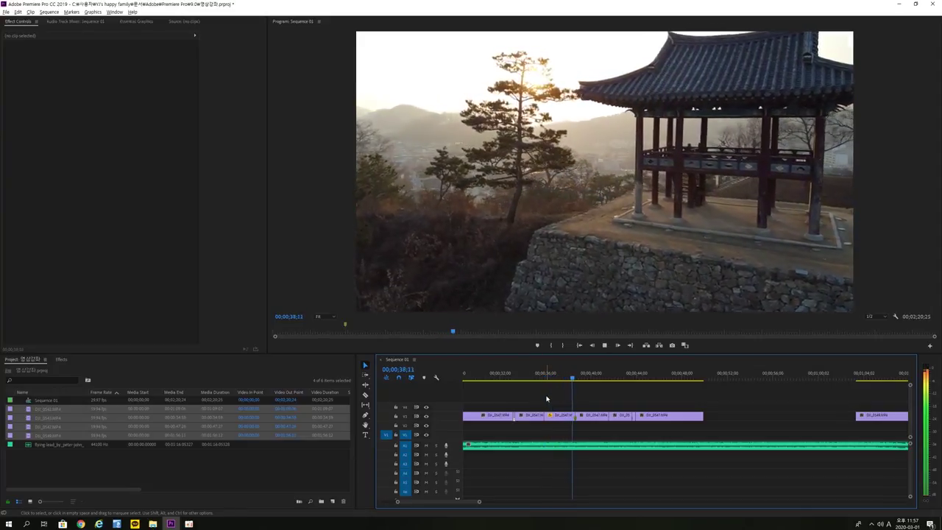
{"action": "key", "text": "space"}
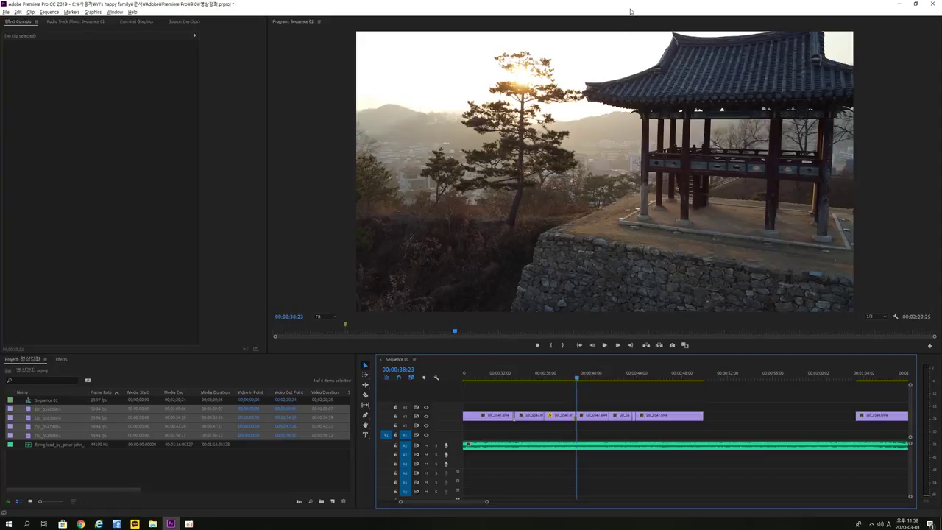
Play the 30 fps clip placed above the DJI_0547 sections and slow it to 50% speed
{"action": "key", "text": "space"}
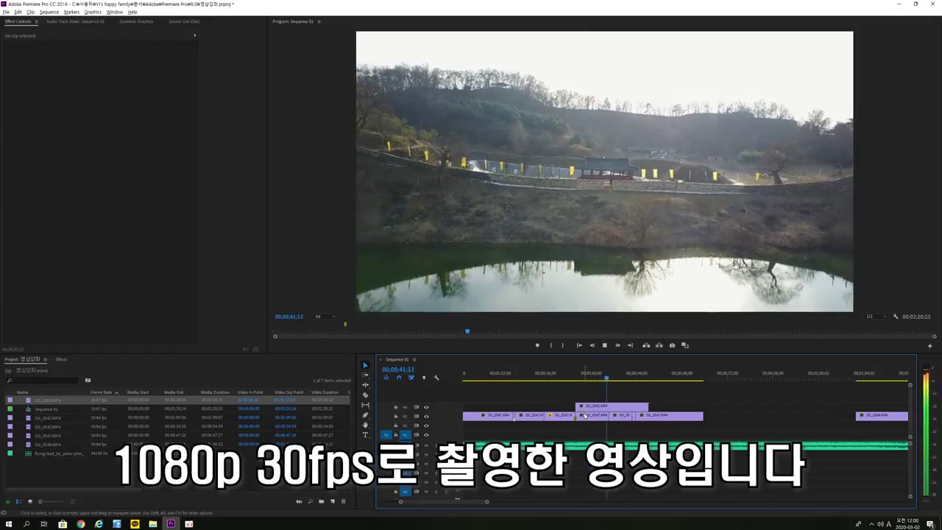
{"action": "key", "text": "space"}
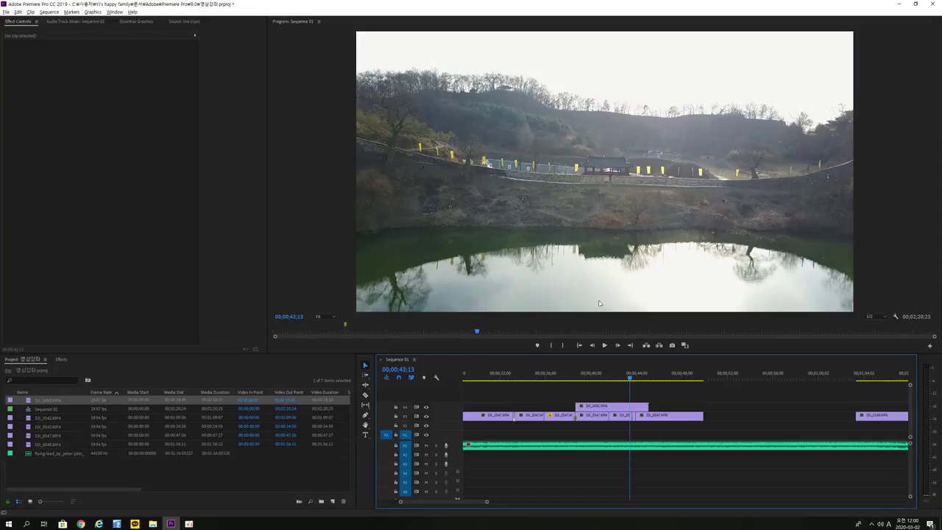
{"action": "left_click", "coordinate": [602, 406]}
{"action": "right_click", "coordinate": [602, 407]}
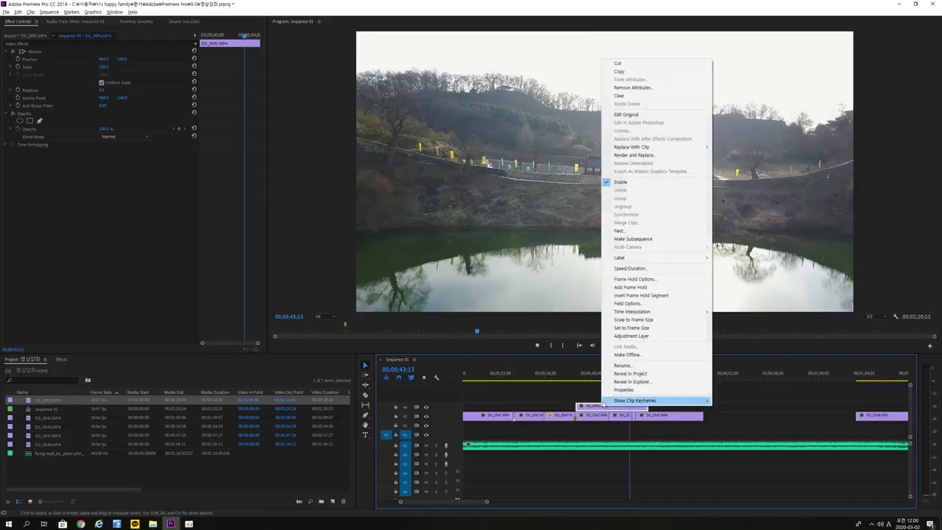
{"action": "left_click", "coordinate": [629, 275]}
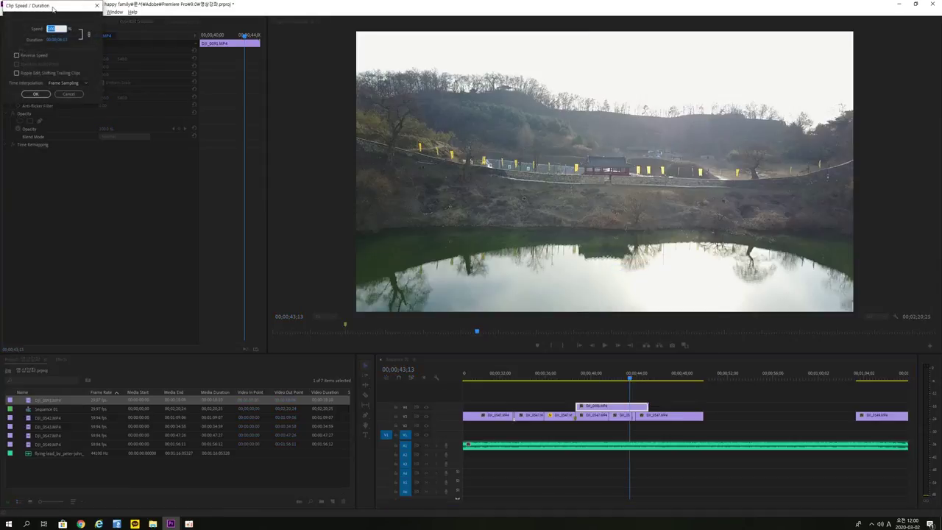
{"action": "key", "text": "Return"}
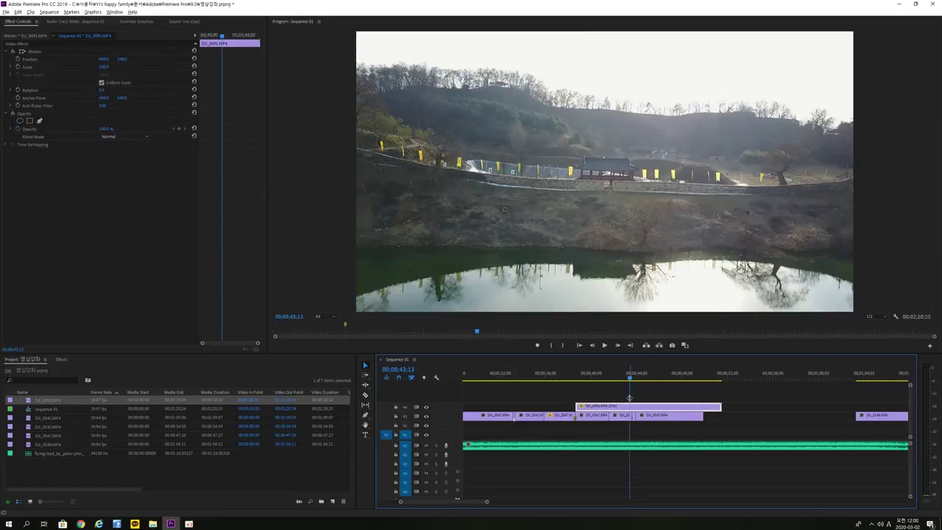
Play the slowed 30 fps clip from its start, first at fitted size and again with the program view magnified to 200%
{"action": "key", "text": "Up"}
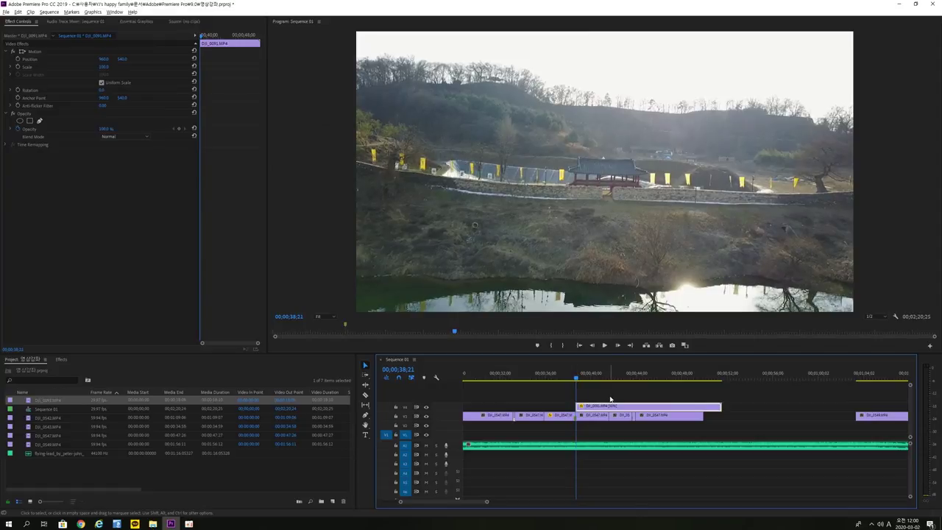
{"action": "key", "text": "space"}
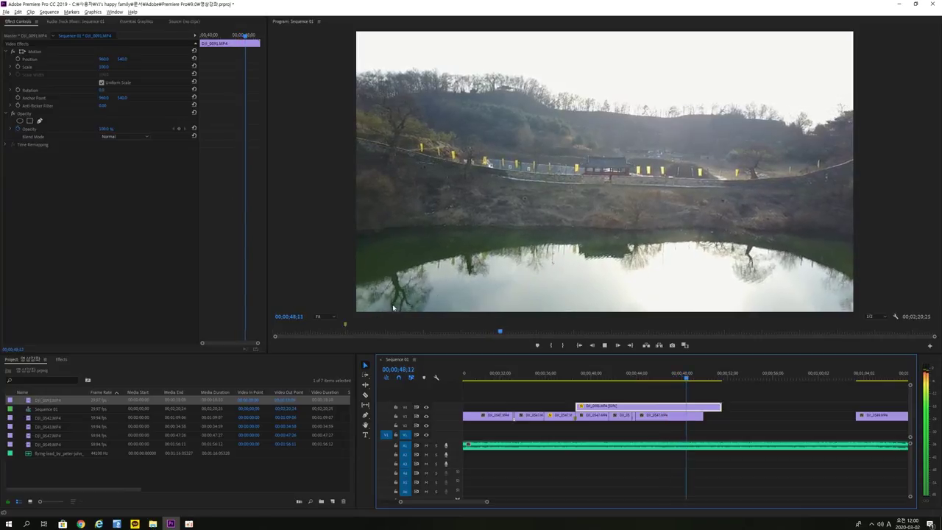
{"action": "key", "text": "space"}
{"action": "left_click", "coordinate": [321, 317]}
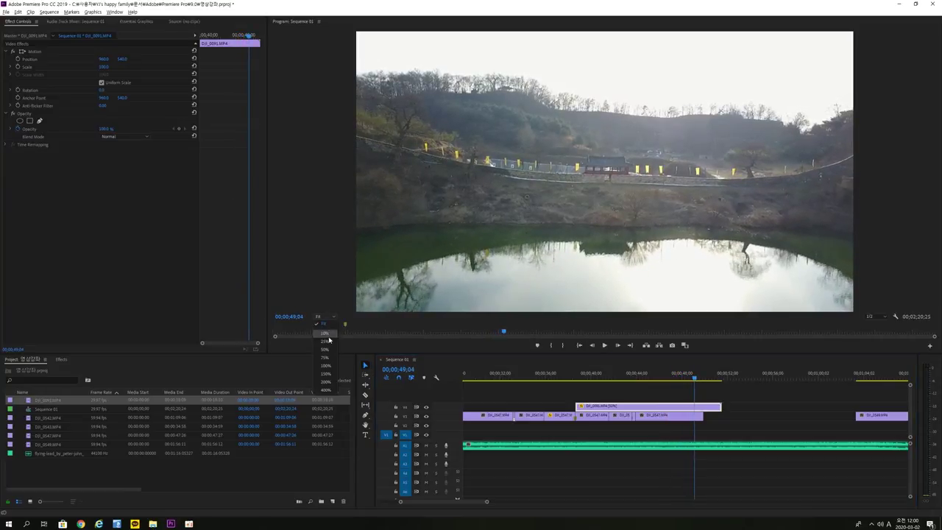
{"action": "left_click", "coordinate": [325, 383]}
{"action": "left_click_drag", "start_coordinate": [676, 382], "coordinate": [578, 392]}
{"action": "key", "text": "space"}
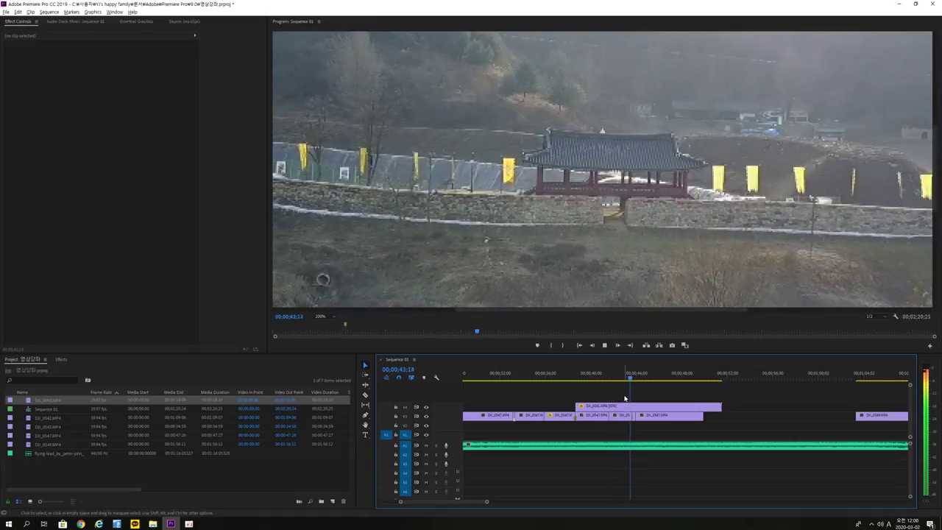
{"action": "key", "text": "space"}
Shift the slowed 30 fps clip to a later time and play the uncovered DJI_0547 slow motion from 00;00;38;23 and 00;00;35;23 for comparison
{"action": "left_click_drag", "start_coordinate": [619, 408], "coordinate": [653, 408]}
{"action": "left_click", "coordinate": [595, 376]}
{"action": "mouse_move", "coordinate": [592, 394]}
{"action": "left_mouse_down"}
{"action": "mouse_move", "coordinate": [557, 392]}
{"action": "mouse_move", "coordinate": [575, 392]}
{"action": "left_mouse_up"}
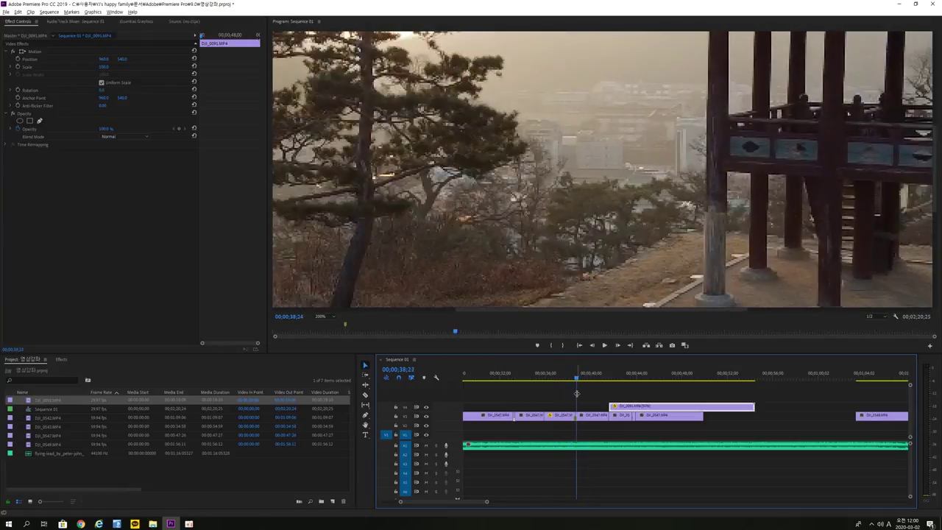
{"action": "key", "text": "space"}
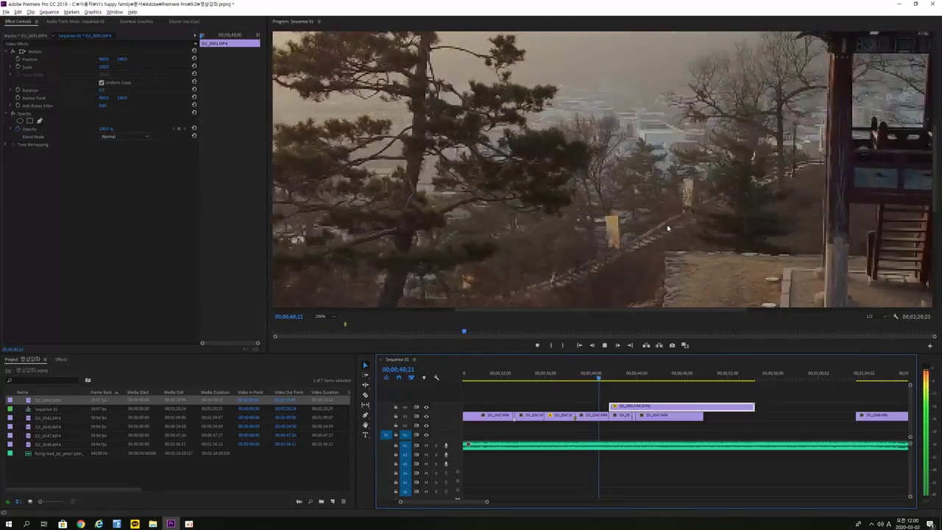
{"action": "key", "text": "space"}
{"action": "left_click_drag", "start_coordinate": [602, 383], "coordinate": [543, 403]}
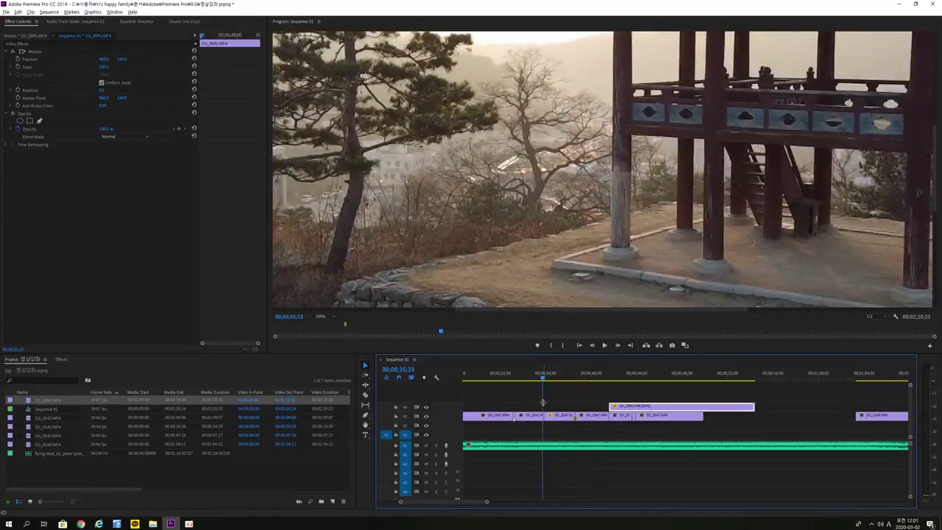
{"action": "key", "text": "space"}
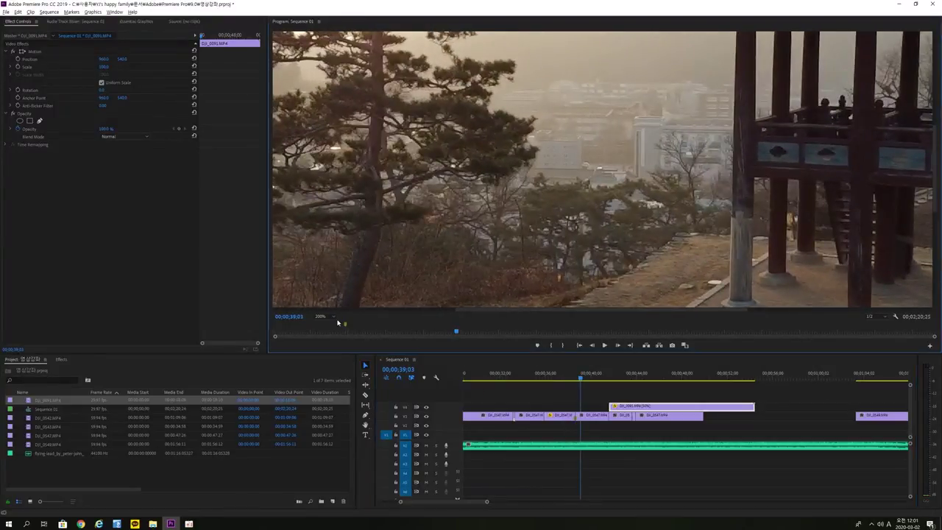
Move the slowed 30 fps clip back over the slow-motion DJI_0547 section and review it with the program view at 100%
{"action": "left_click_drag", "start_coordinate": [694, 405], "coordinate": [630, 405]}
{"action": "key", "text": "space"}
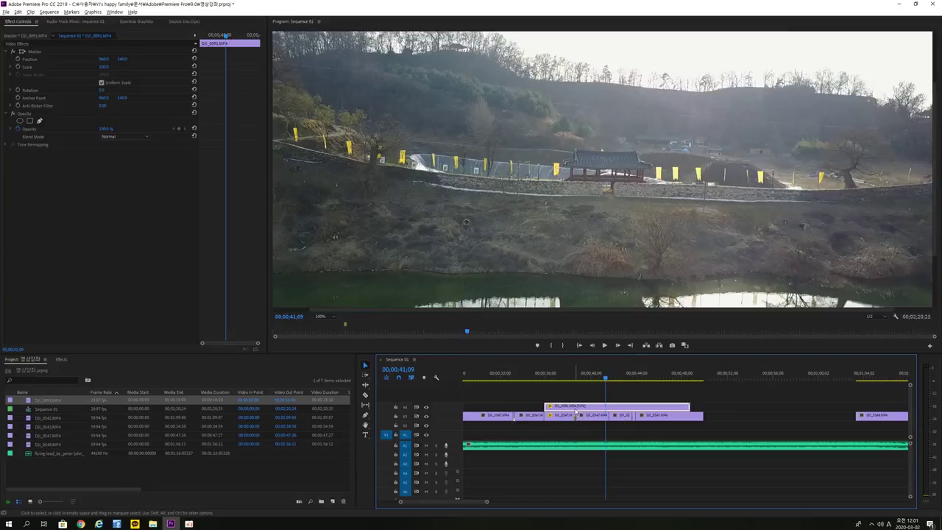
{"action": "left_click", "coordinate": [604, 390]}
{"action": "left_click_drag", "start_coordinate": [604, 391], "coordinate": [546, 396]}
Delete the 30 fps comparison clip from the sequence and set the program view magnification back to Fit
{"action": "left_click", "coordinate": [571, 401]}
{"action": "key", "text": "Delete"}
{"action": "left_click", "coordinate": [324, 316]}
{"action": "left_click", "coordinate": [324, 324]}
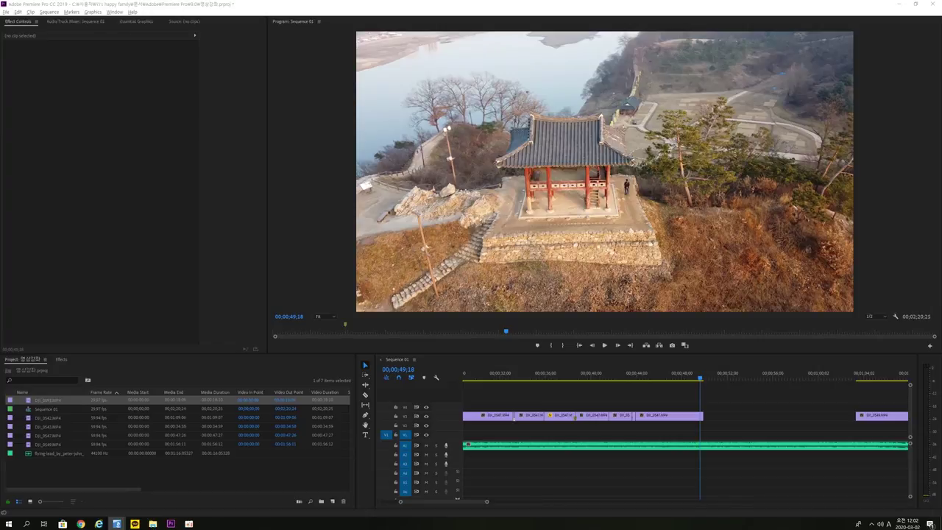
Scrub back through the edited sections to 00;00;28;29 and create a new adjustment layer in the project
{"action": "left_click_drag", "start_coordinate": [486, 501], "coordinate": [566, 457]}
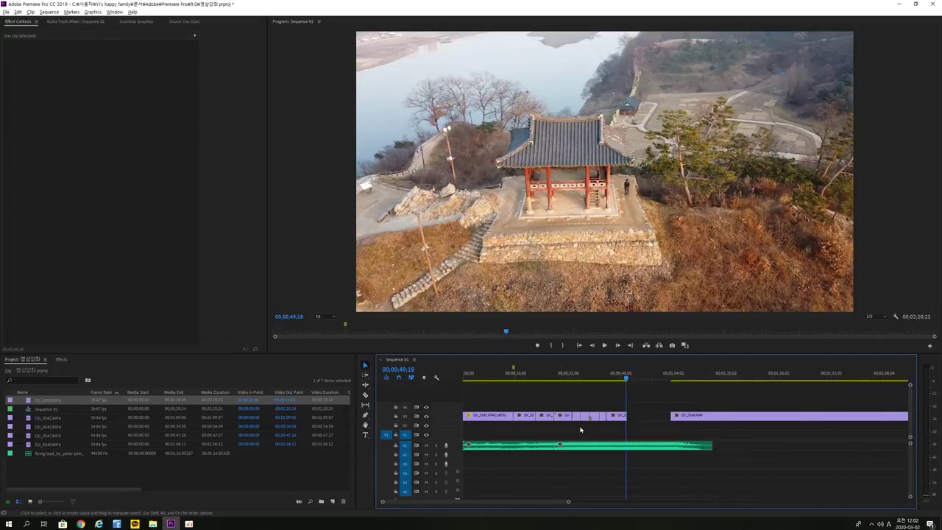
{"action": "left_click_drag", "start_coordinate": [626, 390], "coordinate": [567, 402]}
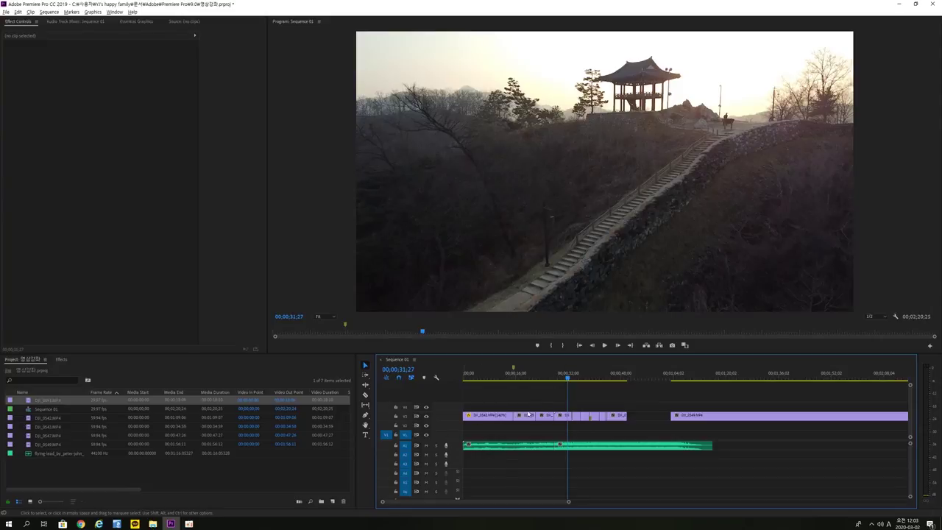
{"action": "mouse_move", "coordinate": [570, 396]}
{"action": "left_mouse_down"}
{"action": "mouse_move", "coordinate": [607, 393]}
{"action": "mouse_move", "coordinate": [552, 391]}
{"action": "mouse_move", "coordinate": [610, 390]}
{"action": "mouse_move", "coordinate": [551, 388]}
{"action": "mouse_move", "coordinate": [595, 386]}
{"action": "mouse_move", "coordinate": [547, 398]}
{"action": "mouse_move", "coordinate": [631, 396]}
{"action": "mouse_move", "coordinate": [512, 404]}
{"action": "mouse_move", "coordinate": [557, 402]}
{"action": "left_mouse_up"}
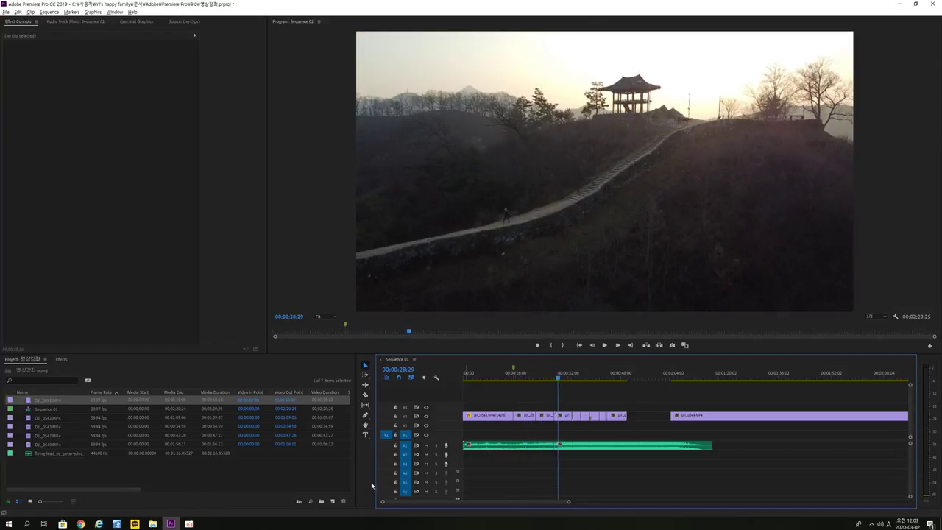
{"action": "left_click", "coordinate": [332, 501]}
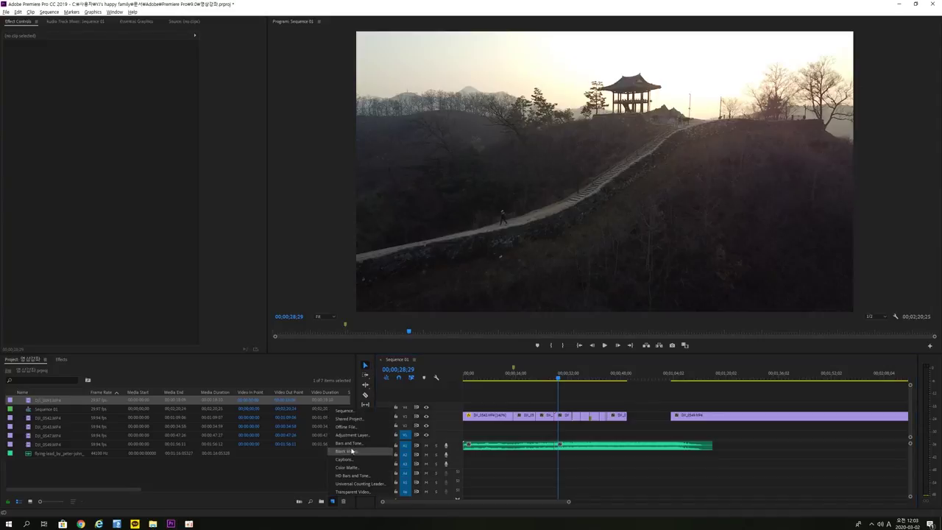
{"action": "left_click", "coordinate": [353, 436]}
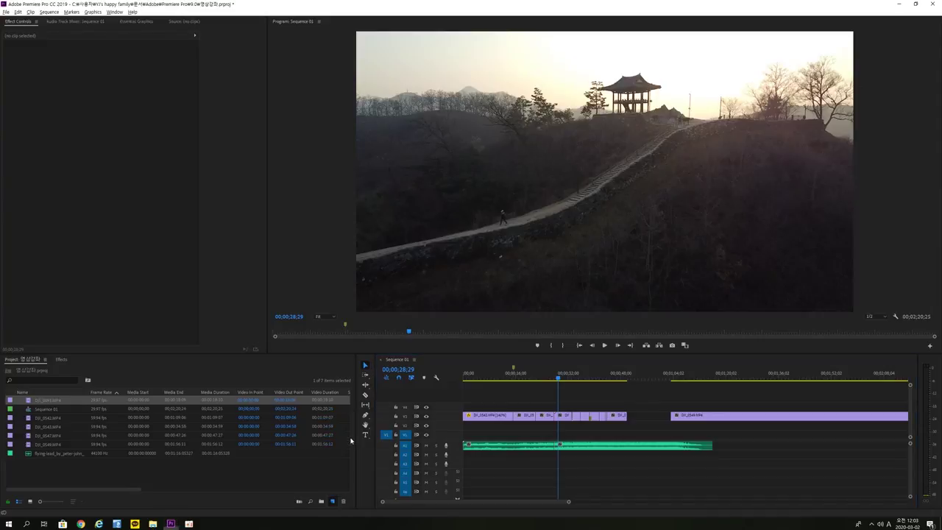
{"action": "left_click", "coordinate": [480, 286]}
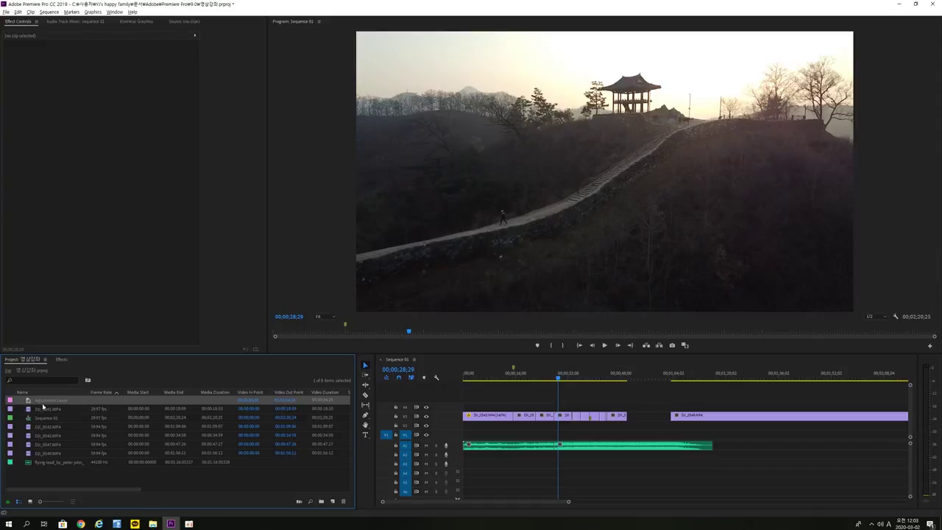
Place the adjustment layer above the clips from the sequence start to the end of the last DJI_0547 section and scrub through the covered footage
{"action": "left_click_drag", "start_coordinate": [53, 400], "coordinate": [626, 407]}
{"action": "key", "text": "Home"}
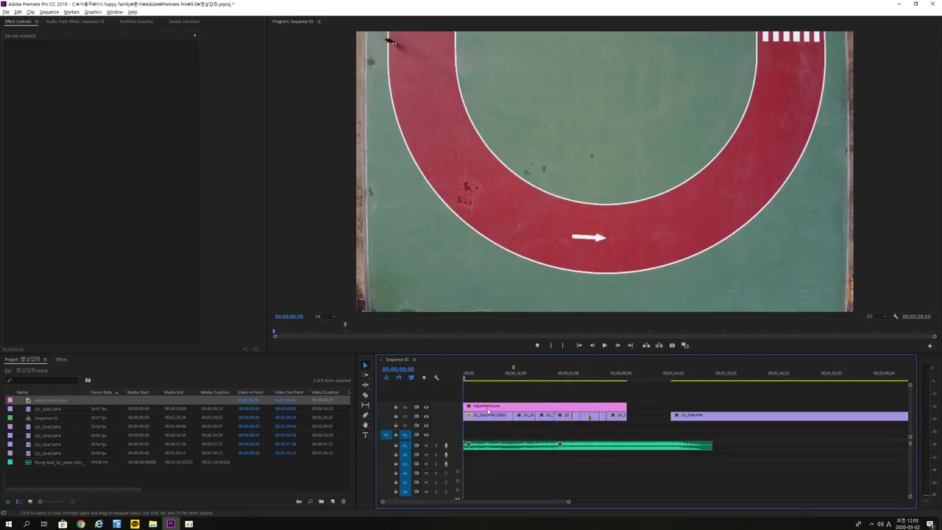
{"action": "left_click", "coordinate": [489, 406]}
{"action": "left_click_drag", "start_coordinate": [464, 397], "coordinate": [644, 409]}
{"action": "left_click_drag", "start_coordinate": [566, 390], "coordinate": [546, 390]}
{"action": "key", "text": "ctrl+z"}
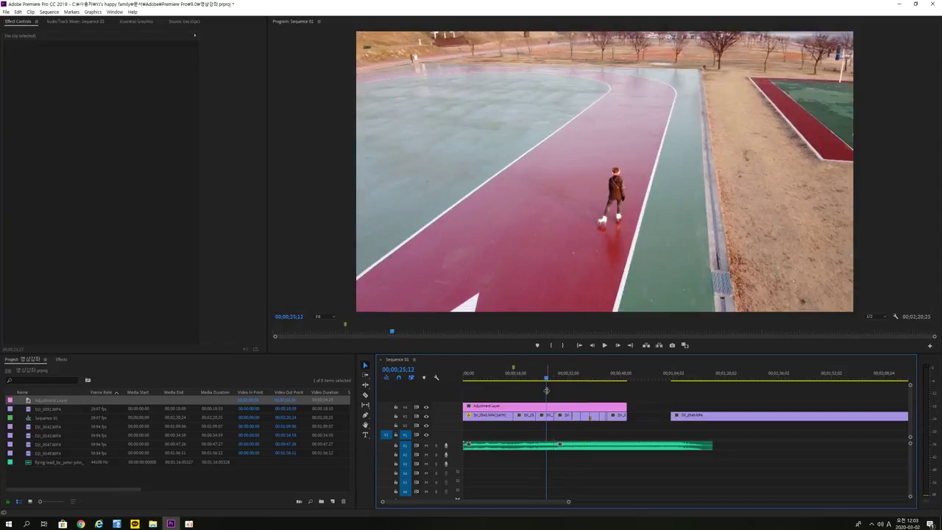
Apply the Lumetri Color and Brightness & Contrast effects from the Color Correction group to the adjustment layer
{"action": "left_click", "coordinate": [548, 406]}
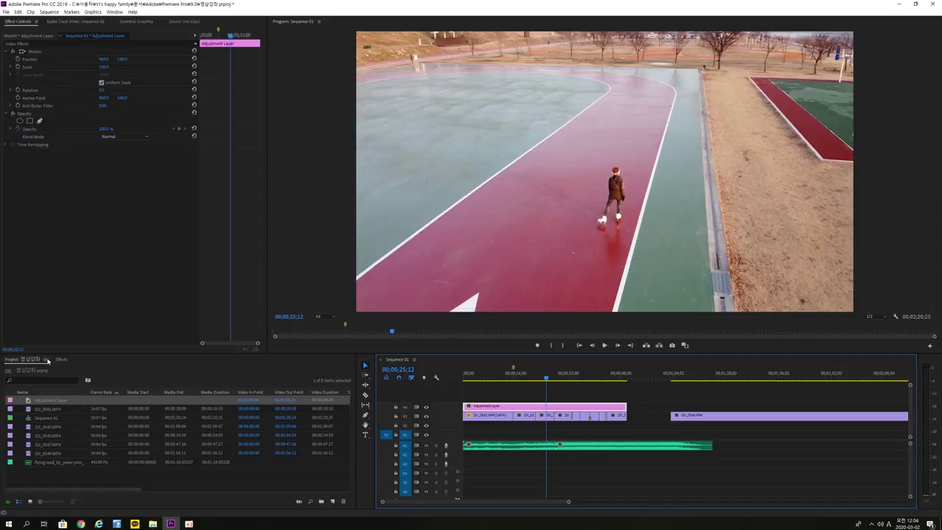
{"action": "left_click", "coordinate": [57, 359]}
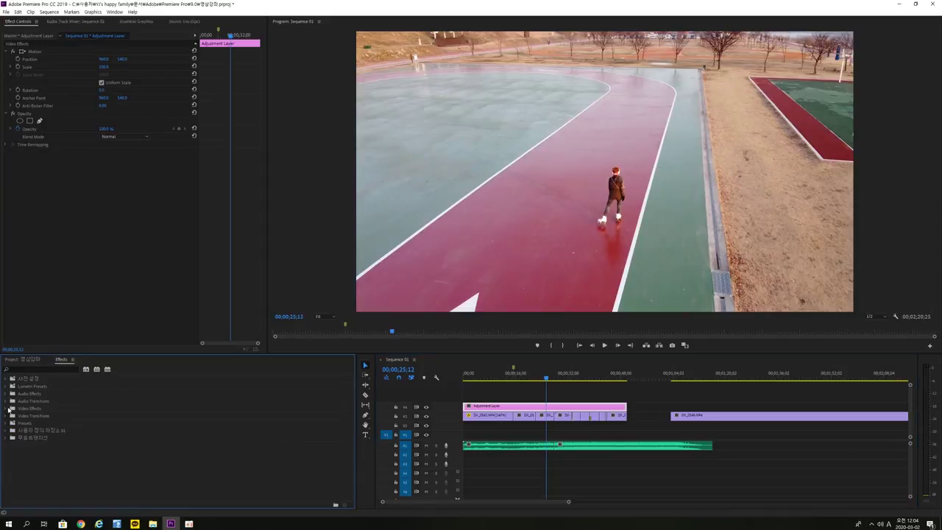
{"action": "left_click", "coordinate": [6, 408]}
{"action": "left_click", "coordinate": [6, 408]}
{"action": "left_click", "coordinate": [7, 415]}
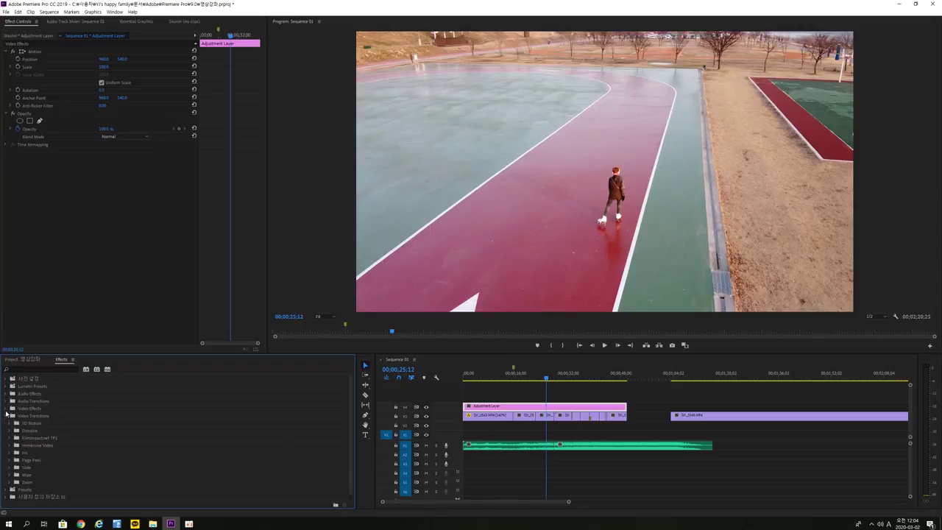
{"action": "left_click", "coordinate": [6, 414]}
{"action": "left_click", "coordinate": [5, 408]}
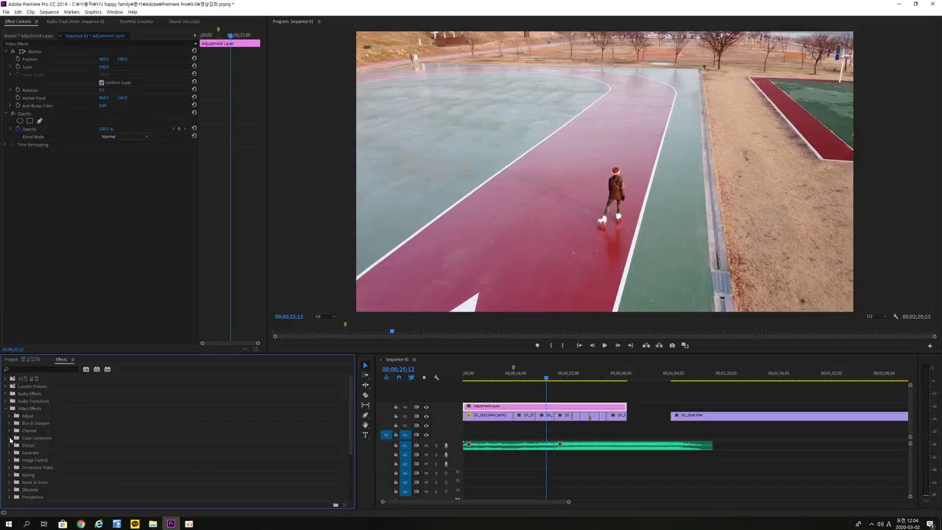
{"action": "left_click", "coordinate": [12, 438]}
{"action": "scroll", "coordinate": [44, 475], "scroll_direction": "down", "scroll_amount": 3}
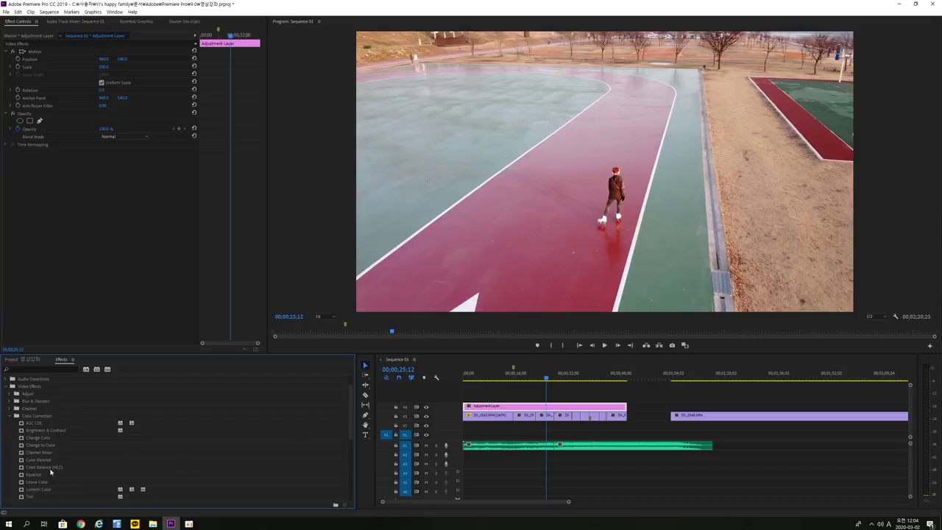
{"action": "left_click", "coordinate": [42, 467]}
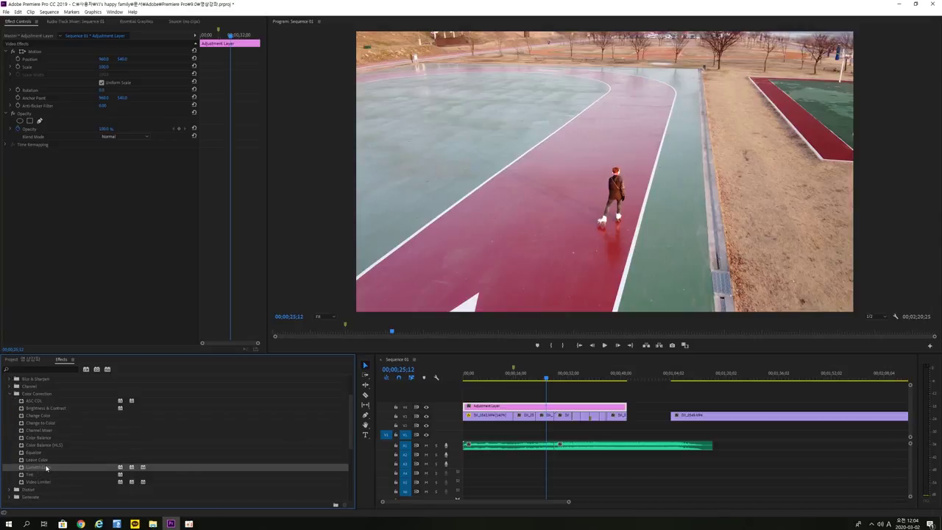
{"action": "left_click_drag", "start_coordinate": [434, 379], "coordinate": [485, 408]}
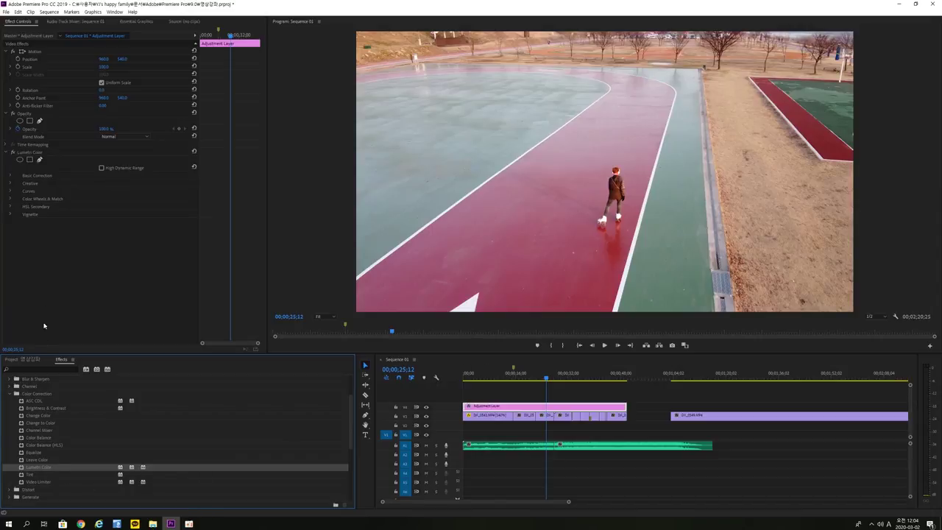
{"action": "left_click_drag", "start_coordinate": [44, 409], "coordinate": [544, 401]}
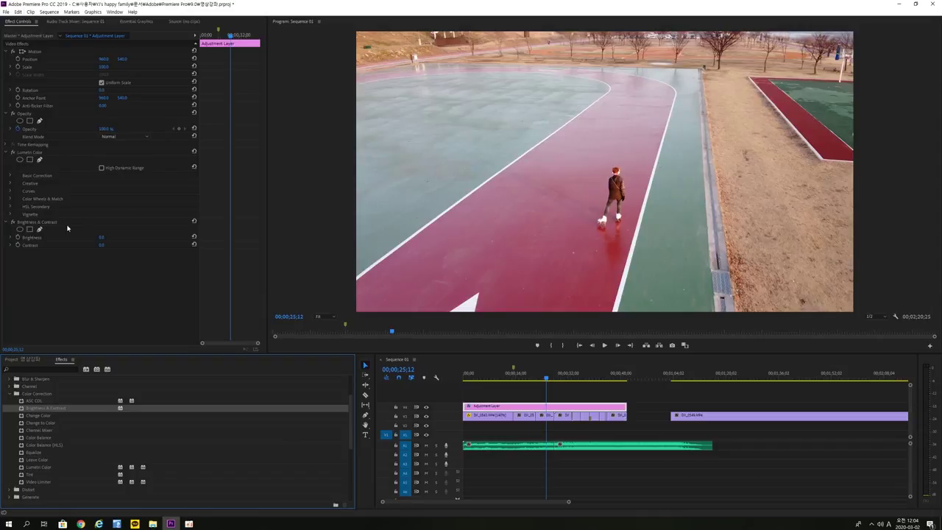
Go to 00;00;30;06 and shift the Lumetri Color temperature of the adjustment layer strongly toward blue
{"action": "left_click_drag", "start_coordinate": [549, 395], "coordinate": [562, 390]}
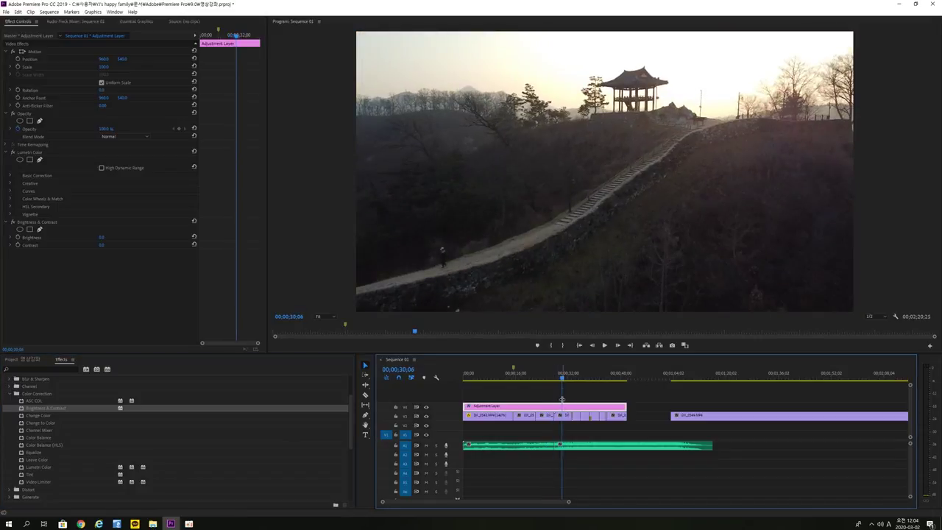
{"action": "left_click", "coordinate": [9, 178]}
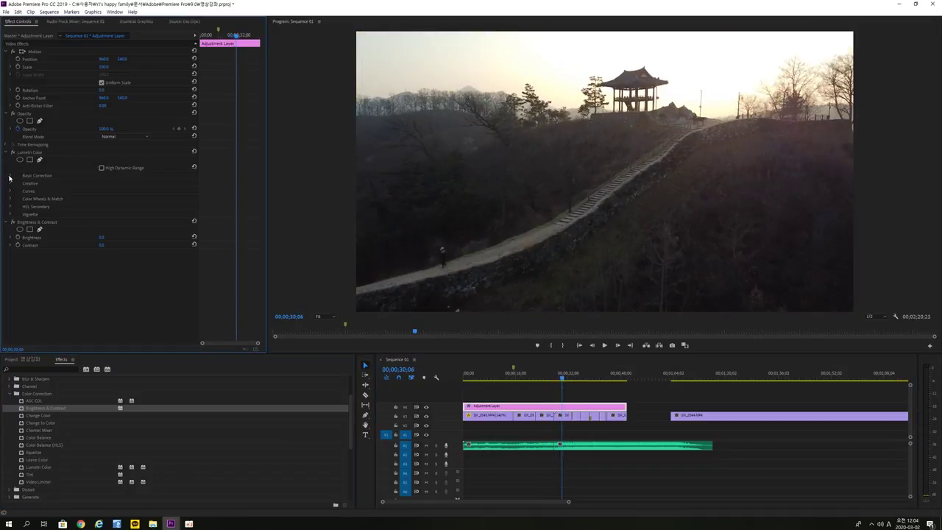
{"action": "left_click", "coordinate": [12, 176]}
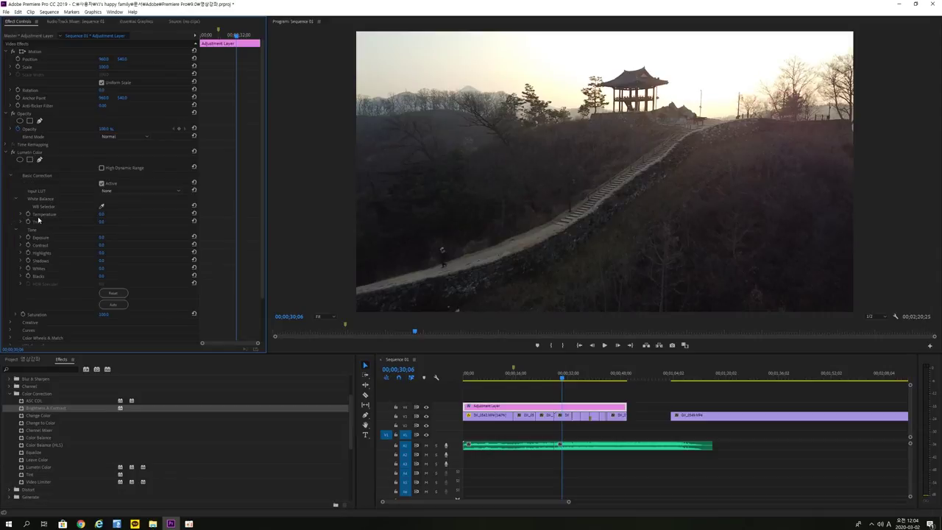
{"action": "mouse_move", "coordinate": [100, 215]}
{"action": "left_mouse_down"}
{"action": "mouse_move", "coordinate": [144, 214]}
{"action": "mouse_move", "coordinate": [110, 214]}
{"action": "left_mouse_up"}
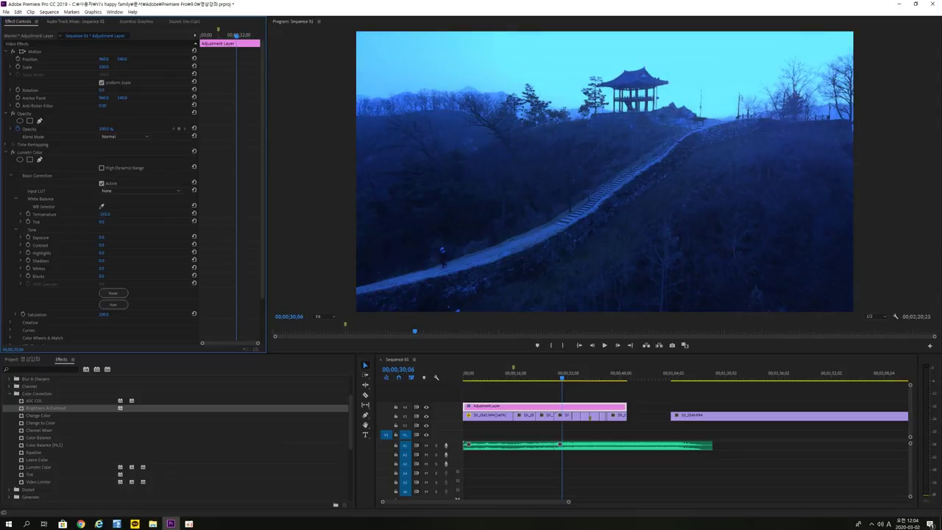
Set the adjustment layer's Lumetri temperature to 24 and tint to 0, and raise the exposure to 0.5
{"action": "left_click_drag", "start_coordinate": [105, 215], "coordinate": [137, 214]}
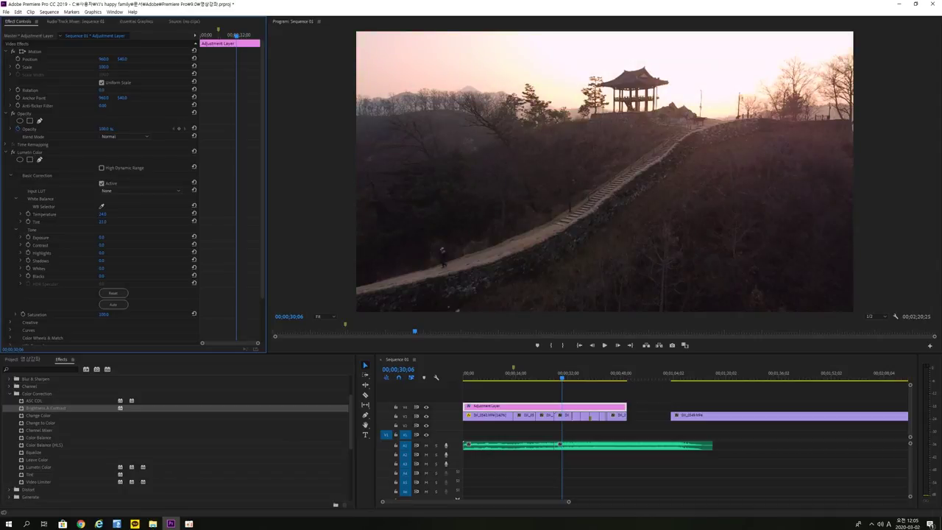
{"action": "left_click", "coordinate": [103, 222]}
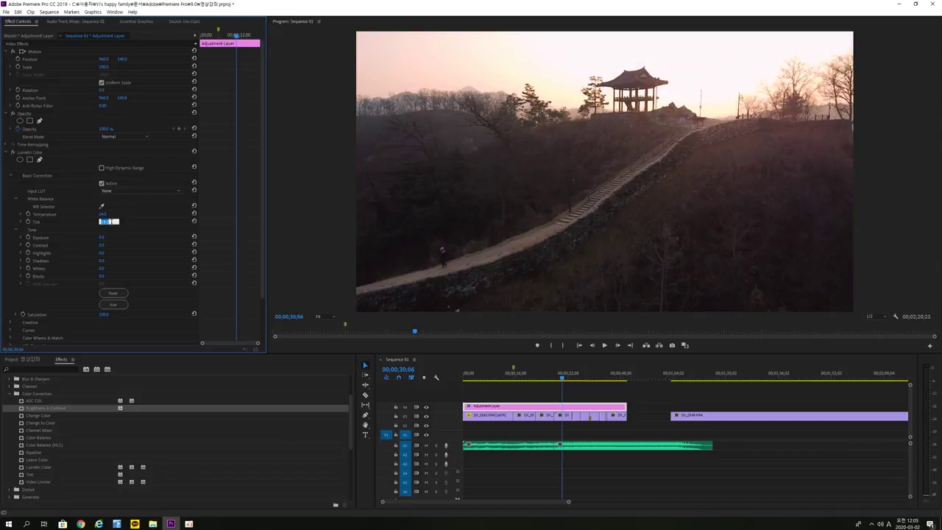
{"action": "left_click", "coordinate": [109, 235]}
{"action": "mouse_move", "coordinate": [101, 237]}
{"action": "left_mouse_down"}
{"action": "mouse_move", "coordinate": [132, 237]}
{"action": "mouse_move", "coordinate": [92, 237]}
{"action": "mouse_move", "coordinate": [125, 237]}
{"action": "mouse_move", "coordinate": [113, 237]}
{"action": "left_mouse_up"}
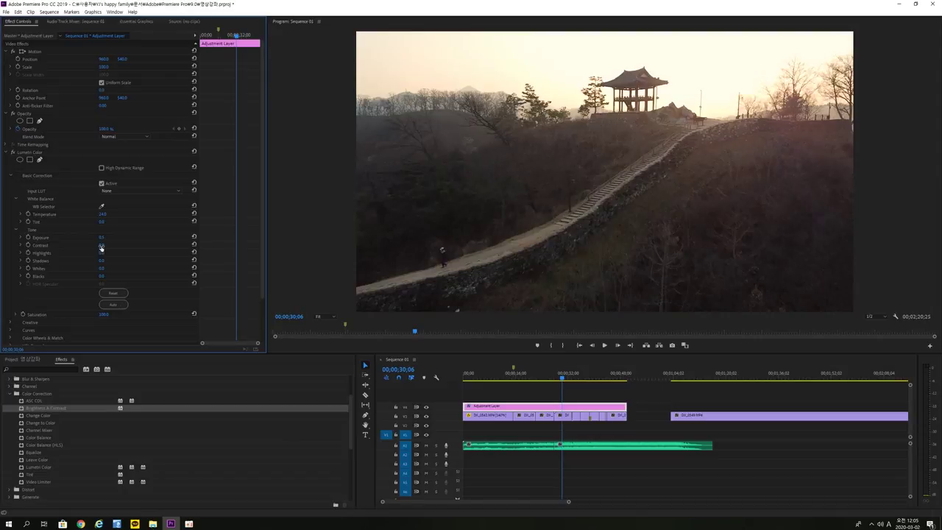
Try a strongly lowered Lumetri contrast on the adjustment layer and set it back to 0
{"action": "left_click_drag", "start_coordinate": [102, 245], "coordinate": [30, 244]}
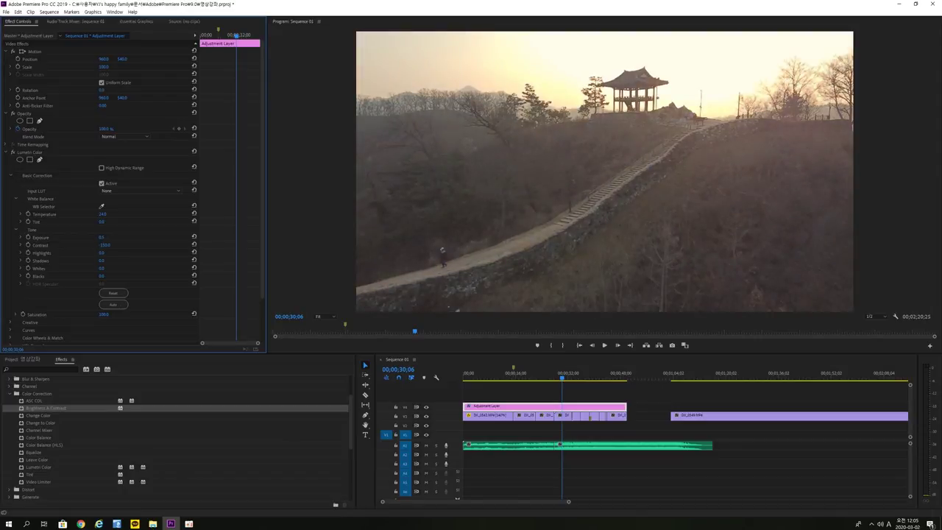
{"action": "left_click_drag", "start_coordinate": [29, 244], "coordinate": [68, 244]}
{"action": "left_click", "coordinate": [103, 245]}
{"action": "type", "text": "0"}
{"action": "key", "text": "Return"}
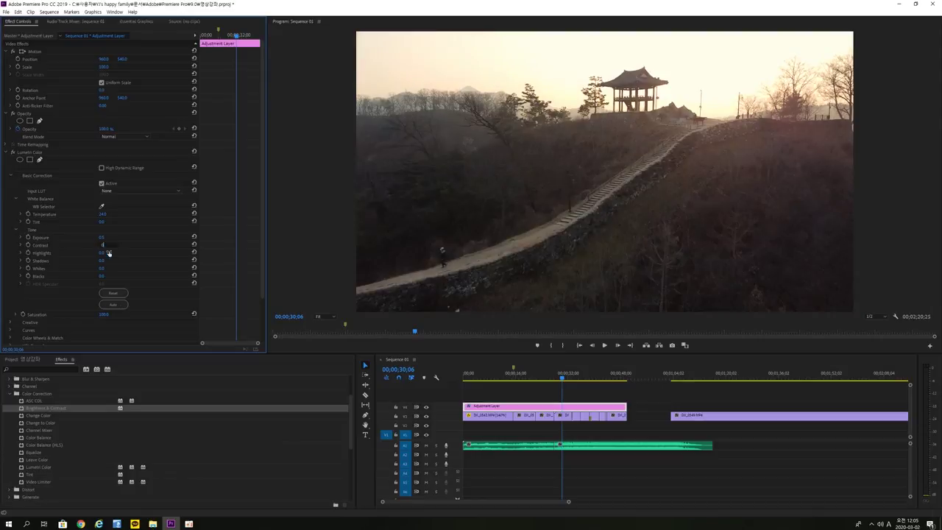
{"action": "left_click", "coordinate": [110, 267]}
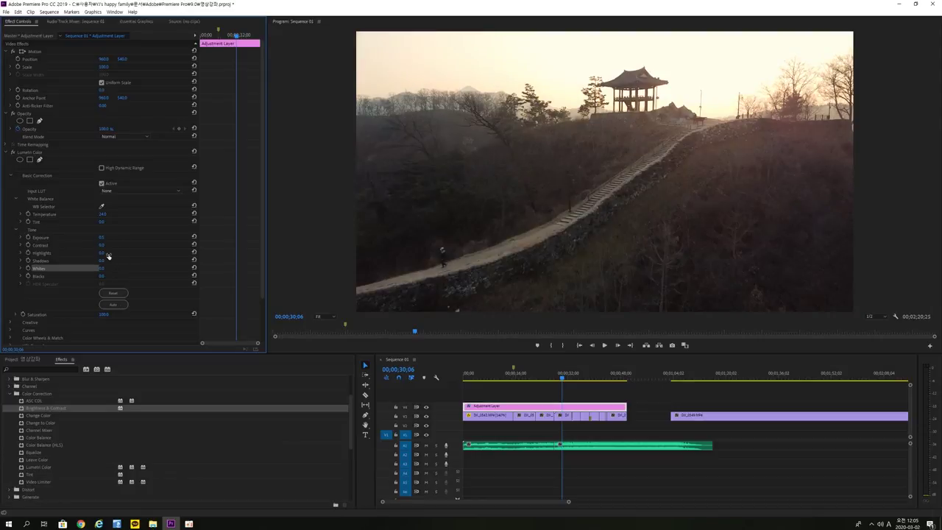
{"action": "left_click", "coordinate": [152, 230]}
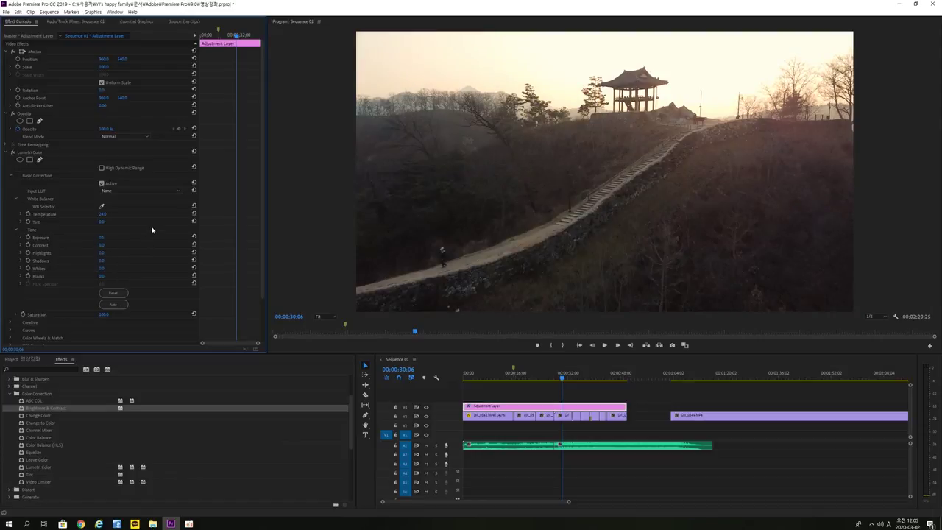
Examine the Lumetri Color Curves settings of the adjustment layer, viewing the green, blue and master RGB curves
{"action": "scroll", "coordinate": [221, 226], "scroll_direction": "down", "scroll_amount": 3}
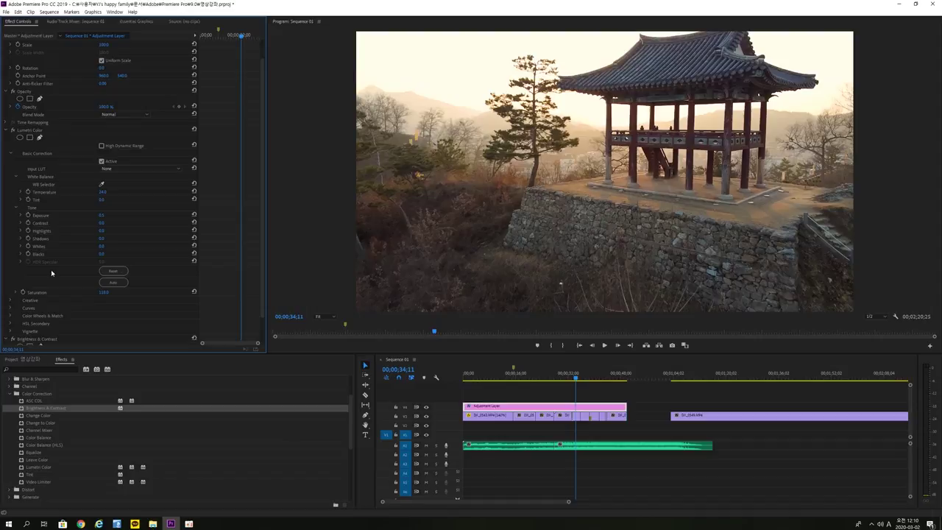
{"action": "scroll", "coordinate": [220, 231], "scroll_direction": "down", "scroll_amount": 2}
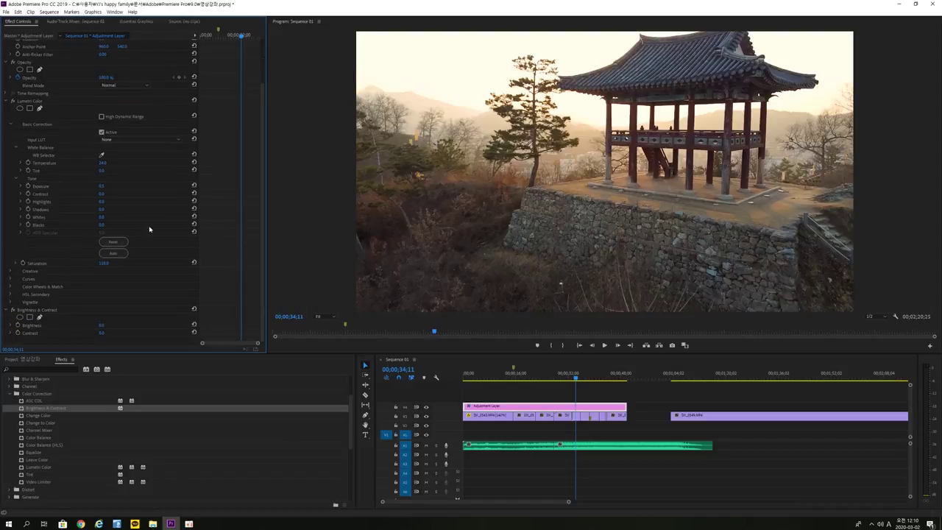
{"action": "left_click", "coordinate": [10, 281]}
{"action": "scroll", "coordinate": [125, 266], "scroll_direction": "down", "scroll_amount": 3}
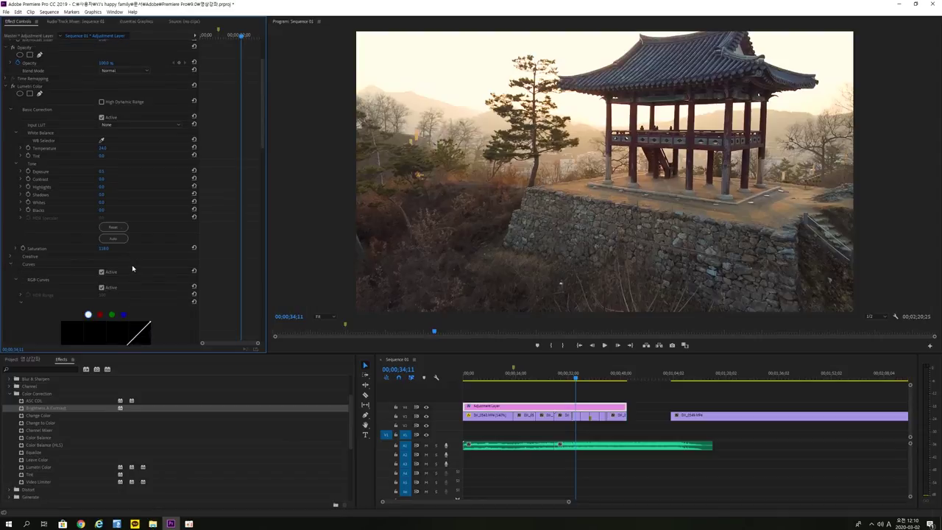
{"action": "left_click", "coordinate": [111, 255]}
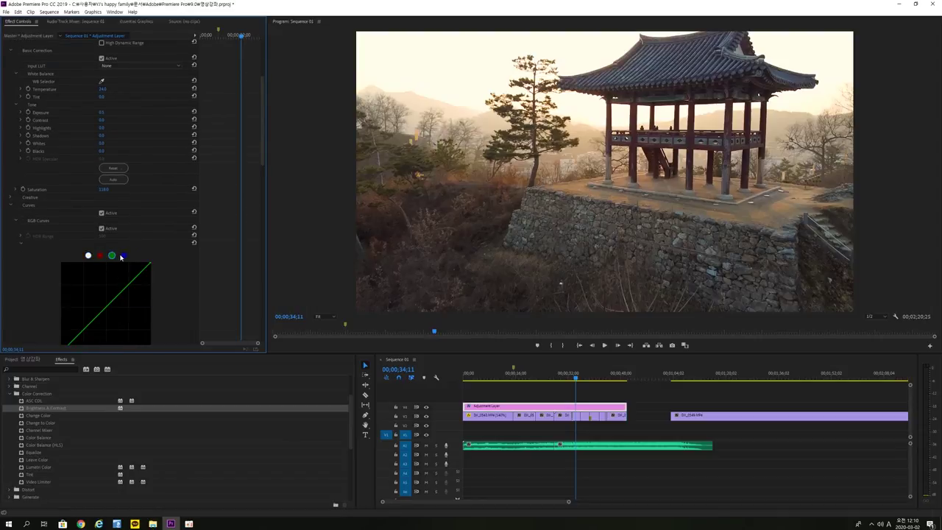
{"action": "left_click", "coordinate": [124, 255]}
{"action": "left_click", "coordinate": [89, 256]}
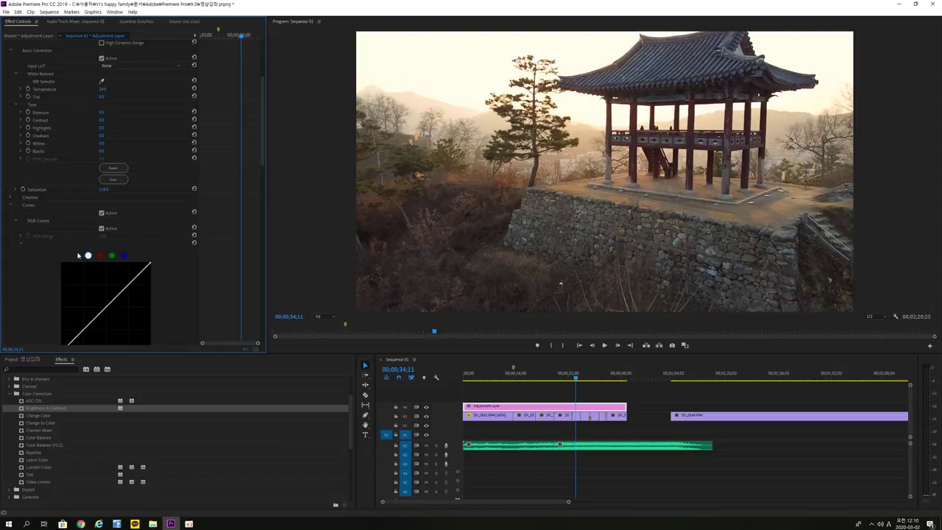
{"action": "left_click", "coordinate": [11, 208]}
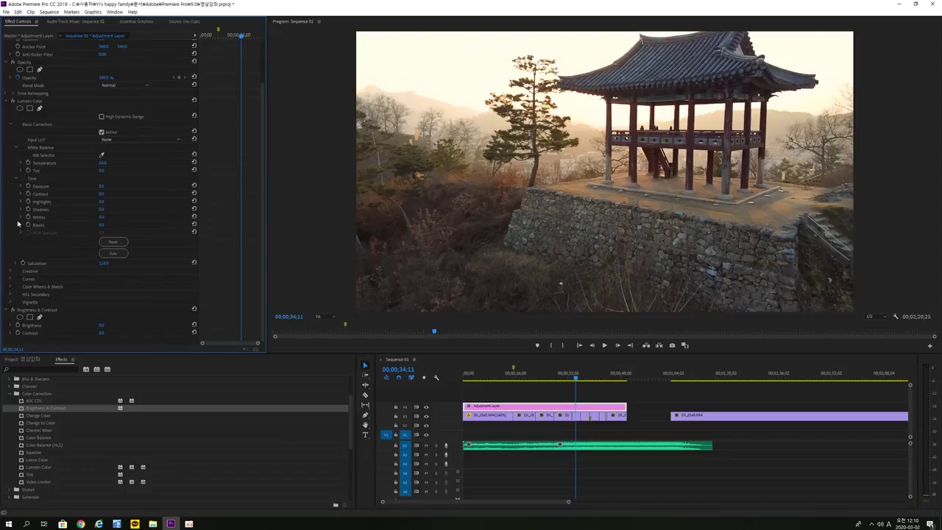
Scrub back from 00;00;34;11 and play the color-corrected footage through to 00;00;48;23
{"action": "left_click", "coordinate": [589, 397]}
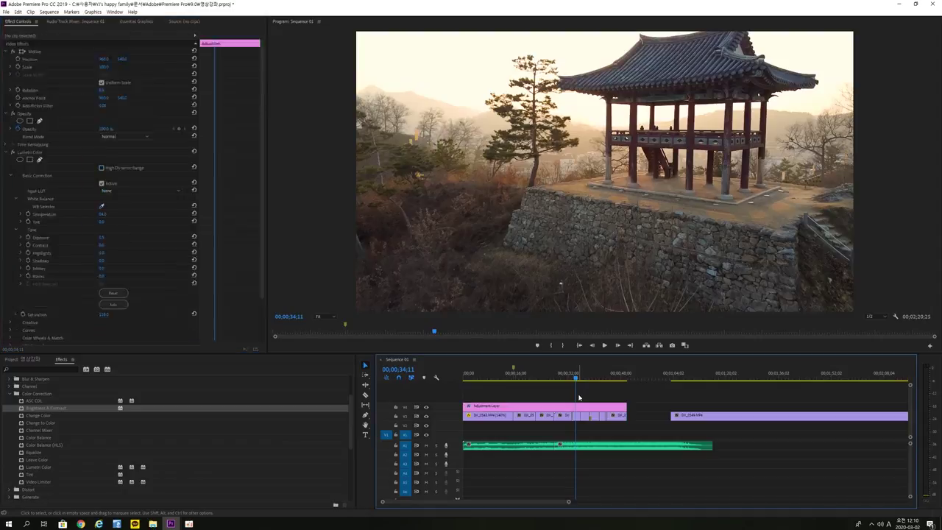
{"action": "left_click_drag", "start_coordinate": [588, 394], "coordinate": [555, 394]}
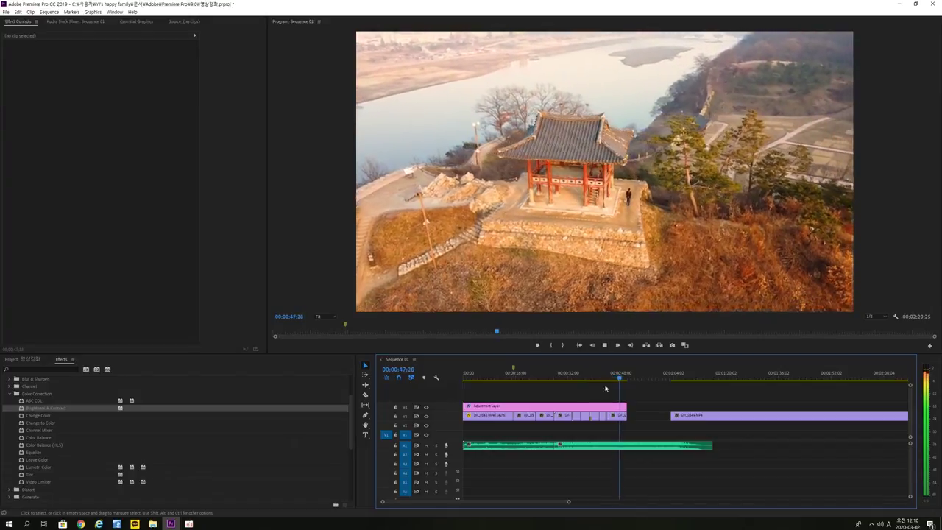
{"action": "key", "text": "space"}
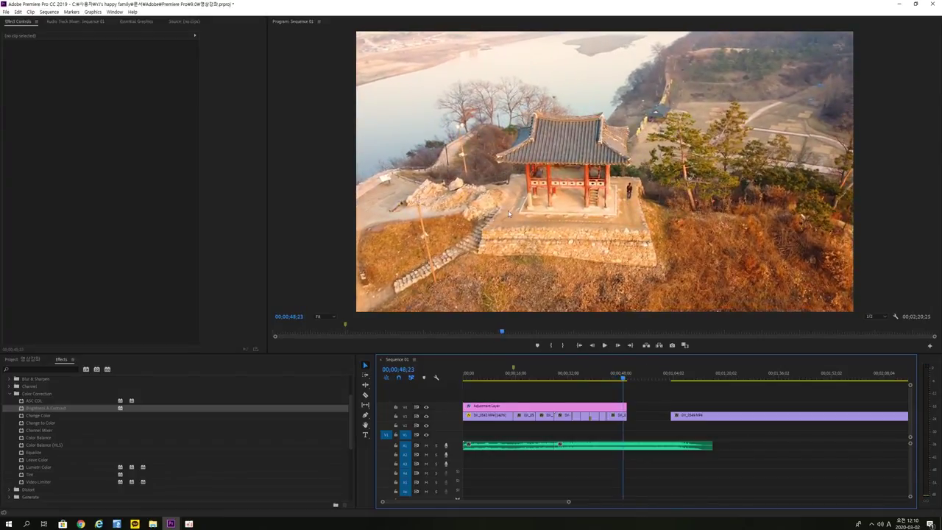
Extend the Cinemascope 21-9 letterbox image above the adjustment layer to span its full length from the sequence start, and play the result
{"action": "left_click", "coordinate": [555, 373]}
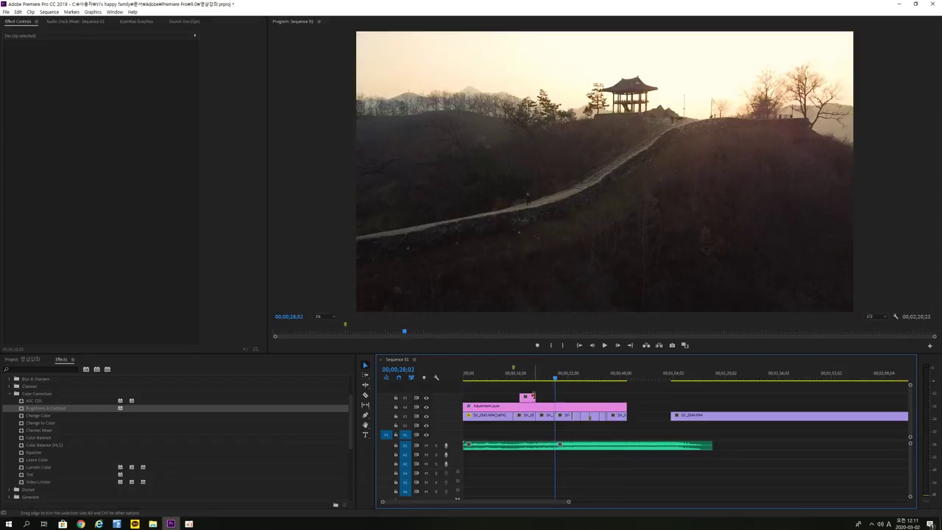
{"action": "left_click", "coordinate": [528, 397]}
{"action": "left_click_drag", "start_coordinate": [534, 398], "coordinate": [626, 398]}
{"action": "left_click_drag", "start_coordinate": [522, 397], "coordinate": [463, 398]}
{"action": "left_click_drag", "start_coordinate": [555, 384], "coordinate": [538, 388]}
{"action": "key", "text": "space"}
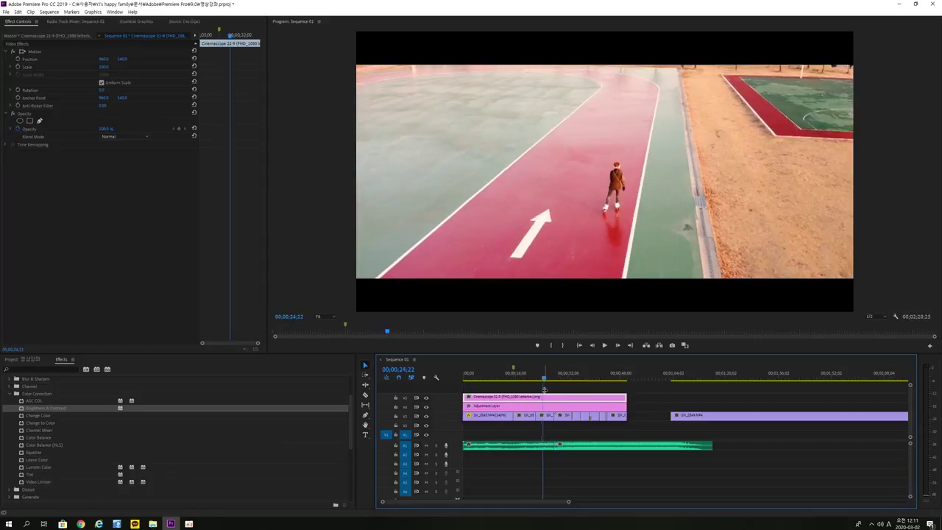